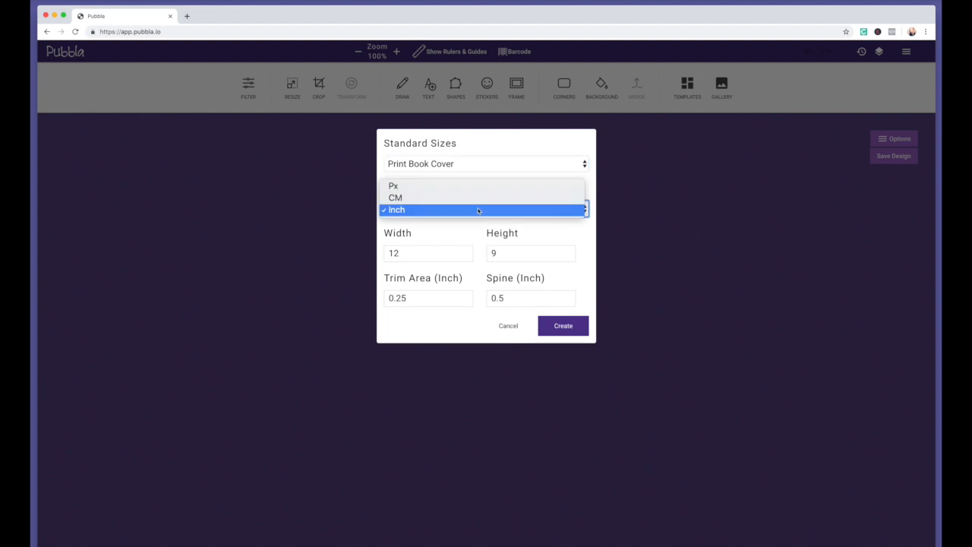
{"action": "left_click", "coordinate": [478, 211]}
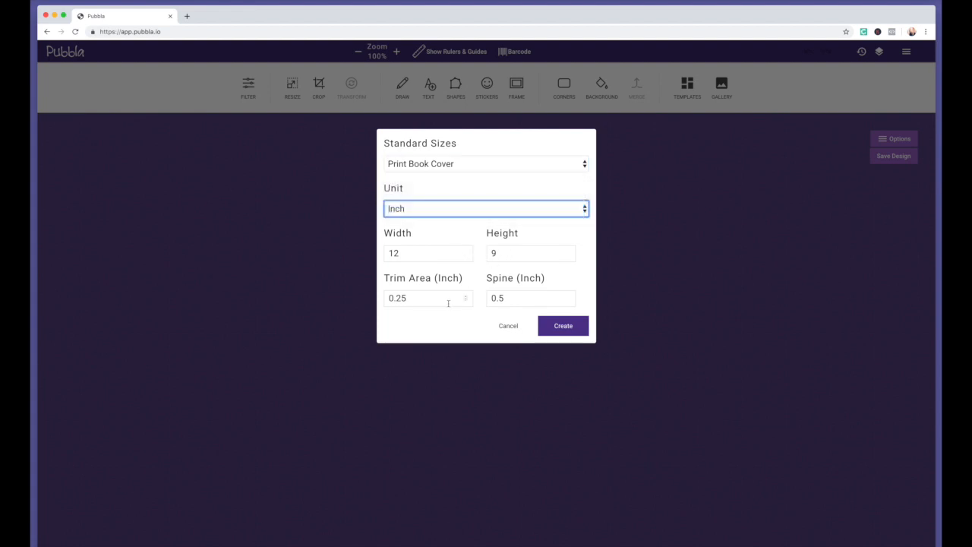
Create a 12 × 9 inch print book cover in inches, with 0.25 in trim and 0.5 in spine
{"action": "left_click", "coordinate": [561, 329]}
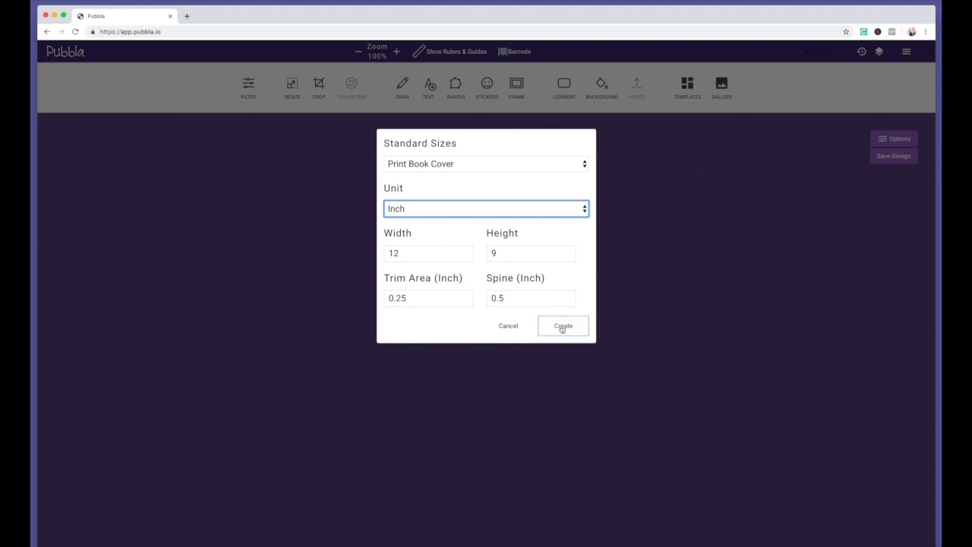
{"action": "left_click", "coordinate": [562, 328]}
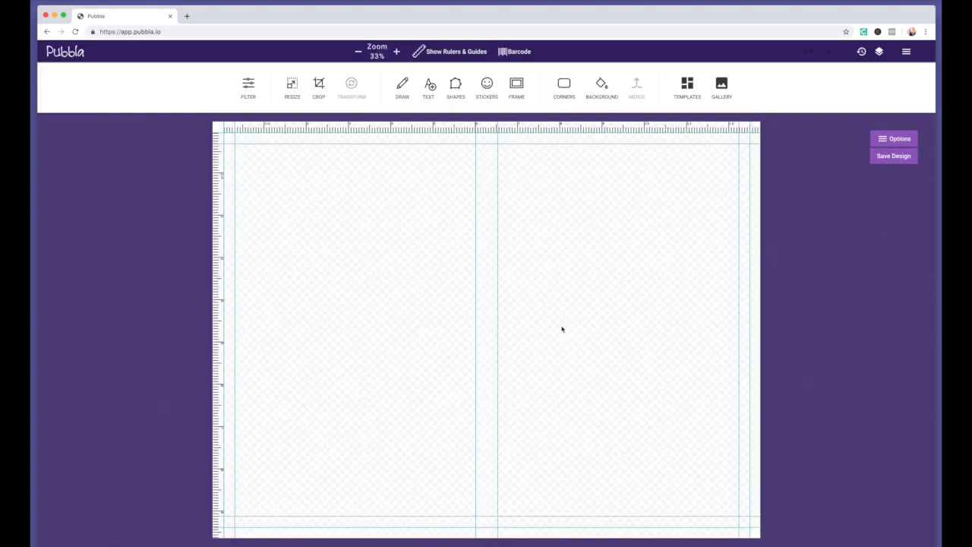
Fill the whole cover background with the light blue #b2e3f4 from the custom colour picker
{"action": "left_click", "coordinate": [721, 89]}
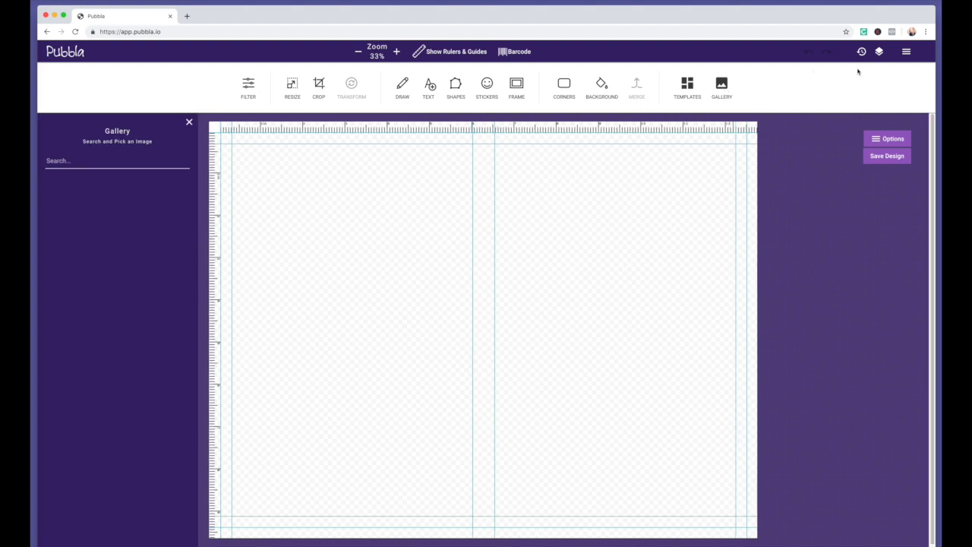
{"action": "left_click", "coordinate": [878, 51]}
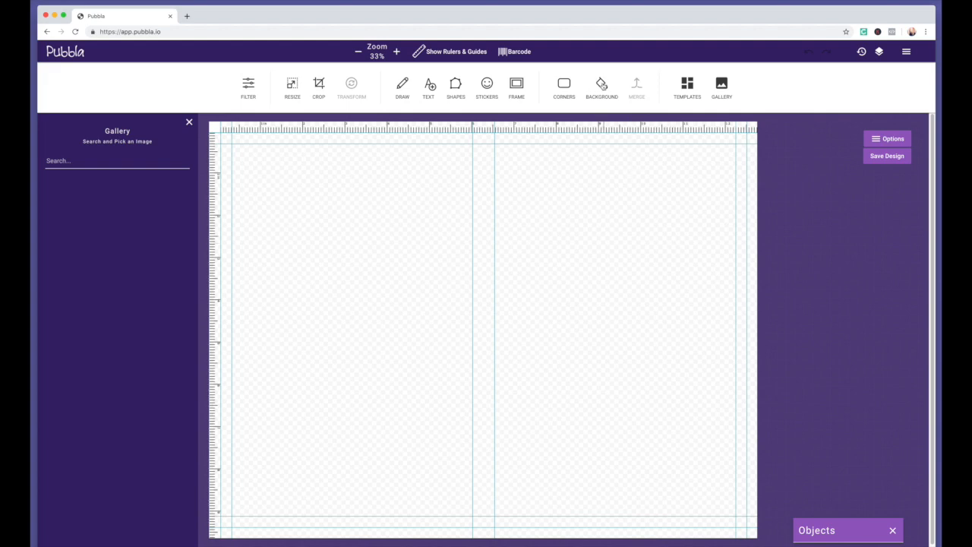
{"action": "left_click", "coordinate": [602, 86]}
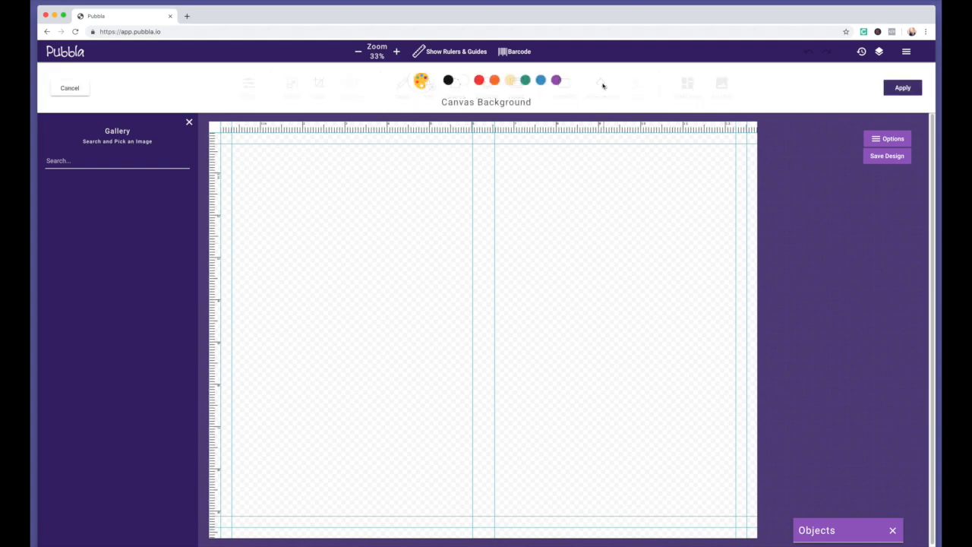
{"action": "left_click", "coordinate": [421, 80]}
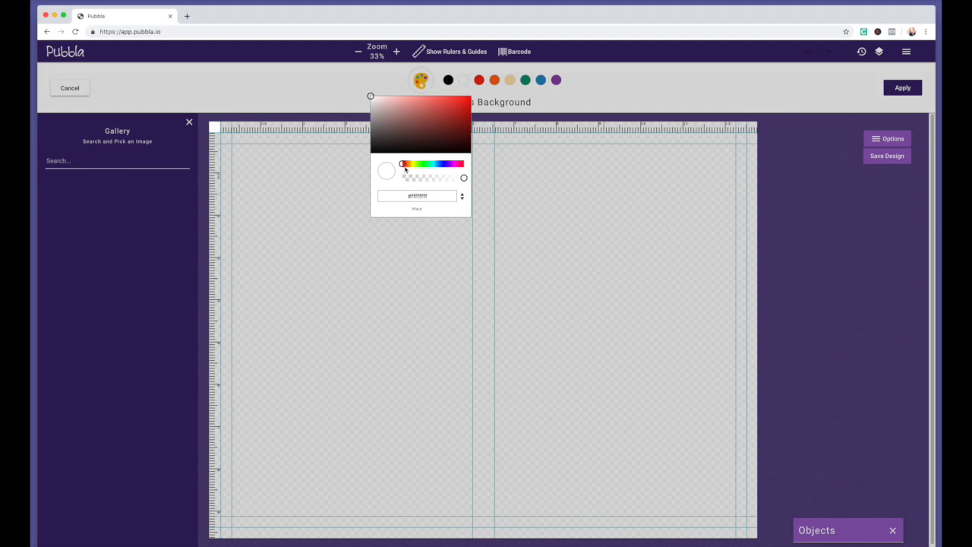
{"action": "left_click_drag", "start_coordinate": [403, 167], "coordinate": [436, 169]}
{"action": "left_click", "coordinate": [398, 98]}
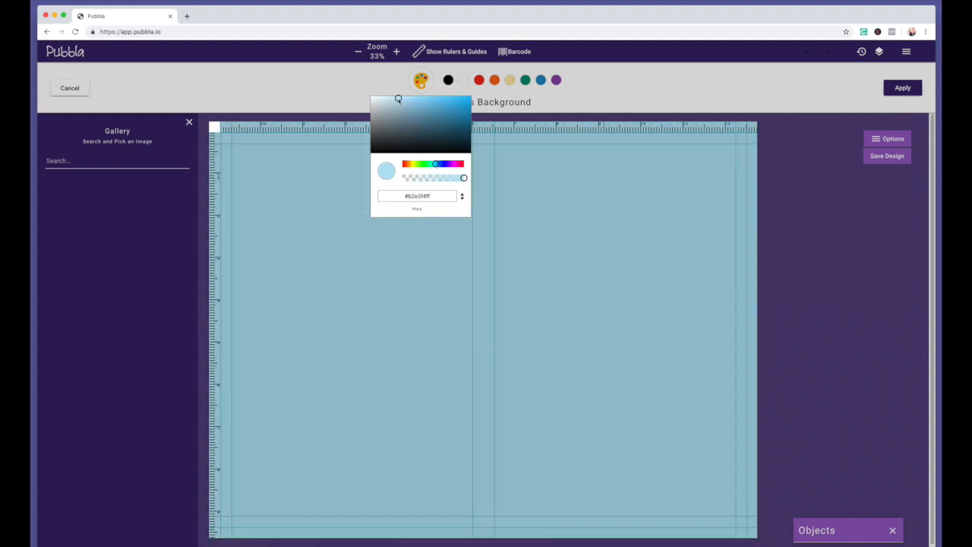
{"action": "left_click_drag", "start_coordinate": [438, 195], "coordinate": [385, 196]}
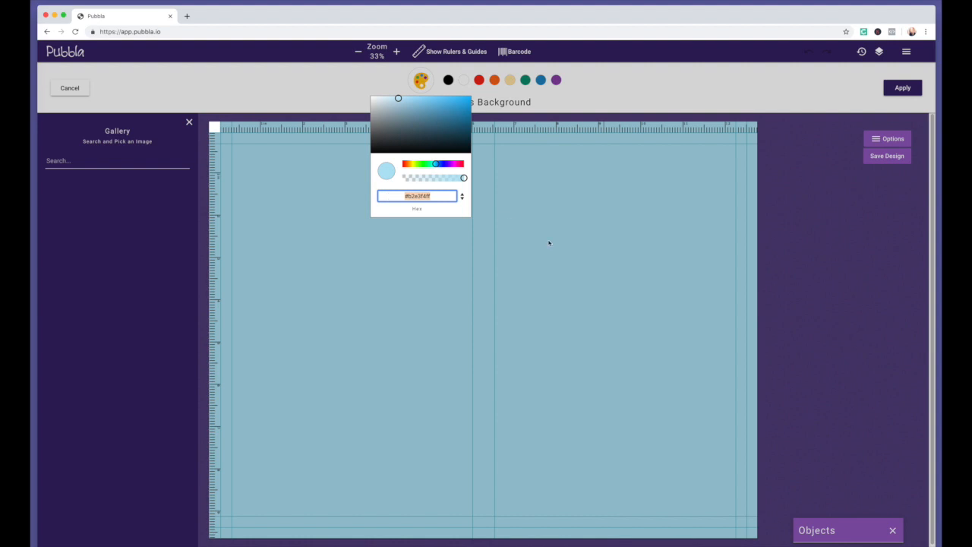
{"action": "left_click", "coordinate": [553, 244]}
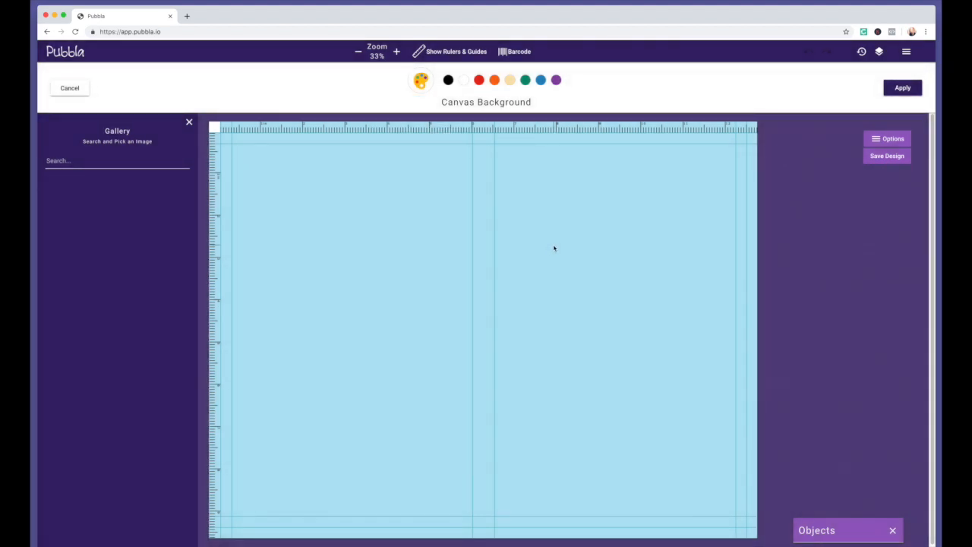
{"action": "left_click", "coordinate": [60, 161]}
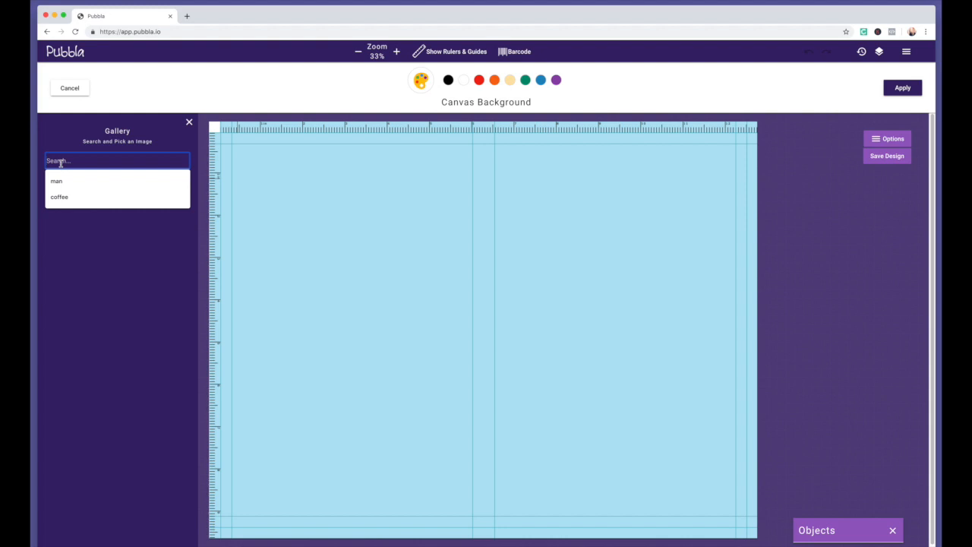
Search the gallery for 'house' and size the wooden cottage photo over the cover's right half
{"action": "type", "text": "house"}
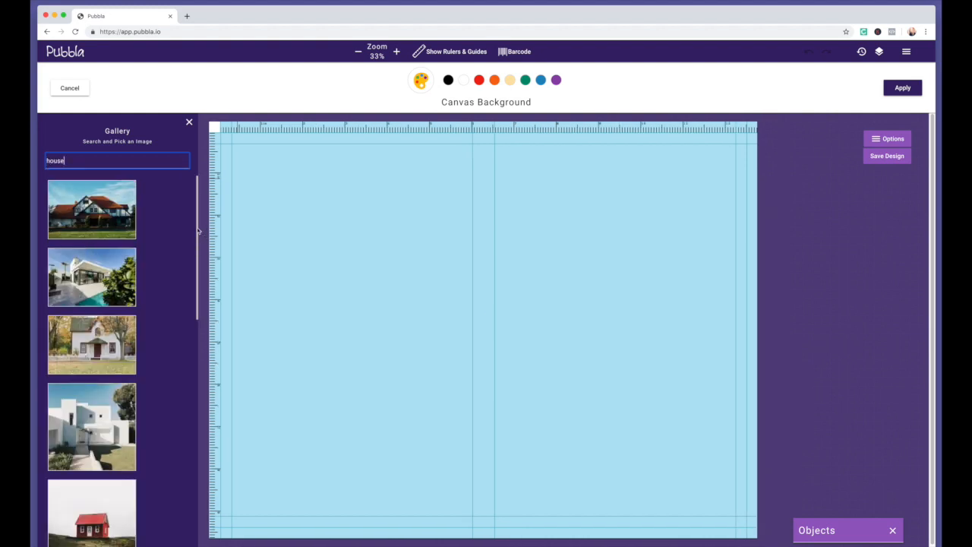
{"action": "left_click_drag", "start_coordinate": [197, 228], "coordinate": [191, 537]}
{"action": "scroll", "coordinate": [190, 537], "scroll_direction": "down", "scroll_amount": 2}
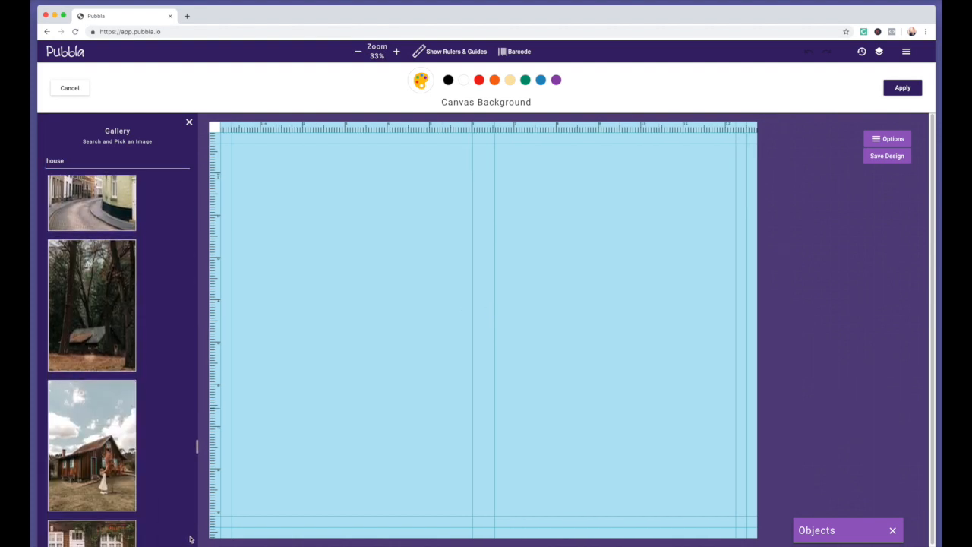
{"action": "left_click", "coordinate": [112, 432]}
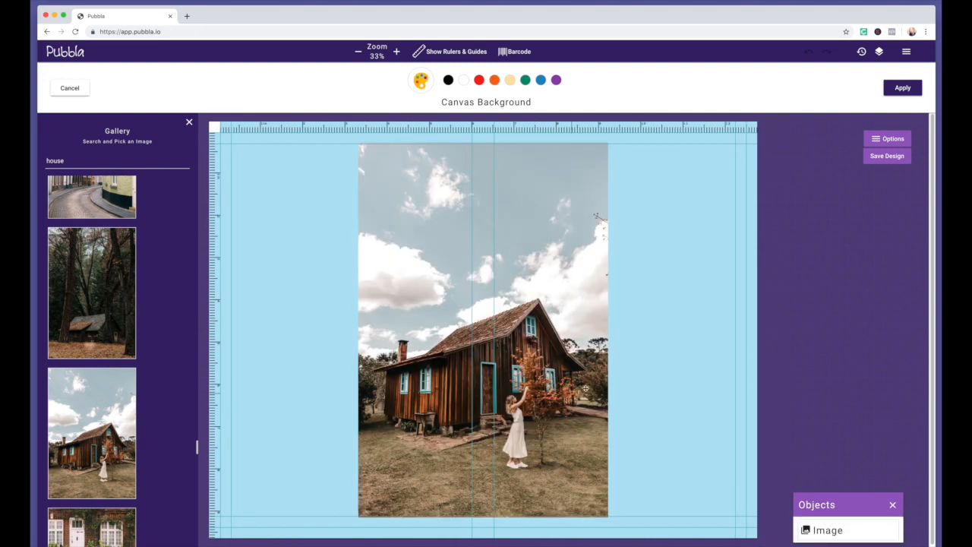
{"action": "left_click_drag", "start_coordinate": [574, 384], "coordinate": [693, 363]}
{"action": "left_click_drag", "start_coordinate": [729, 498], "coordinate": [768, 546]}
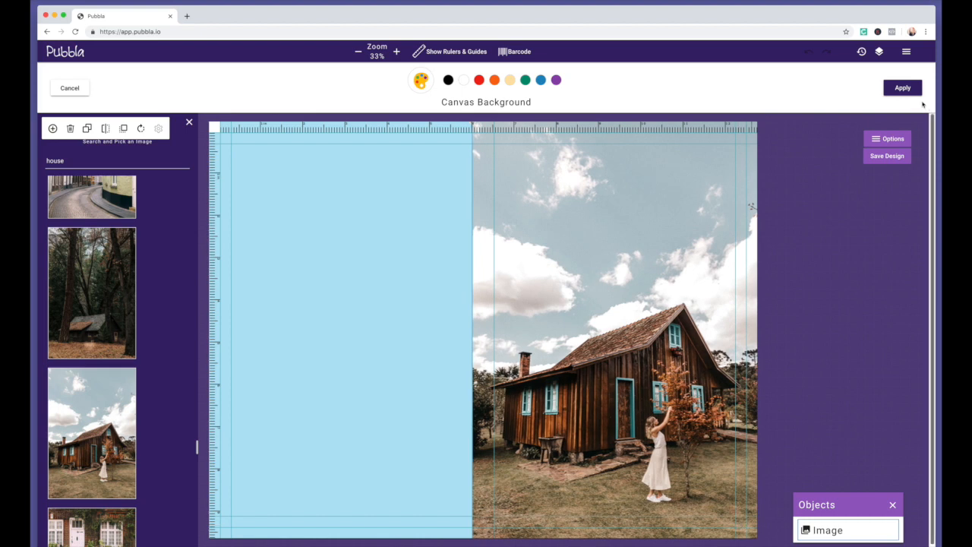
Apply the background and add a text box reading COTTAGE / WOMAN on two lines
{"action": "left_click", "coordinate": [902, 88]}
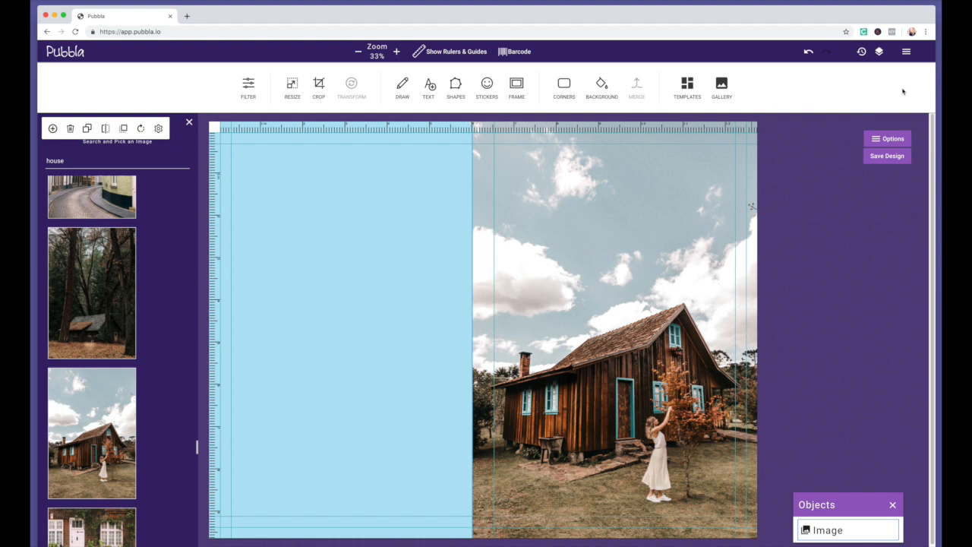
{"action": "left_click", "coordinate": [430, 87]}
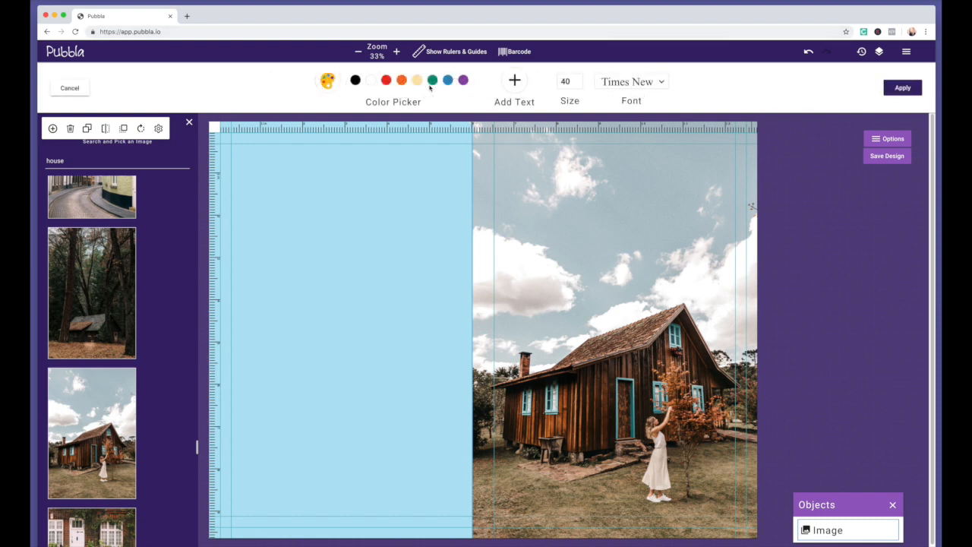
{"action": "left_click", "coordinate": [515, 81]}
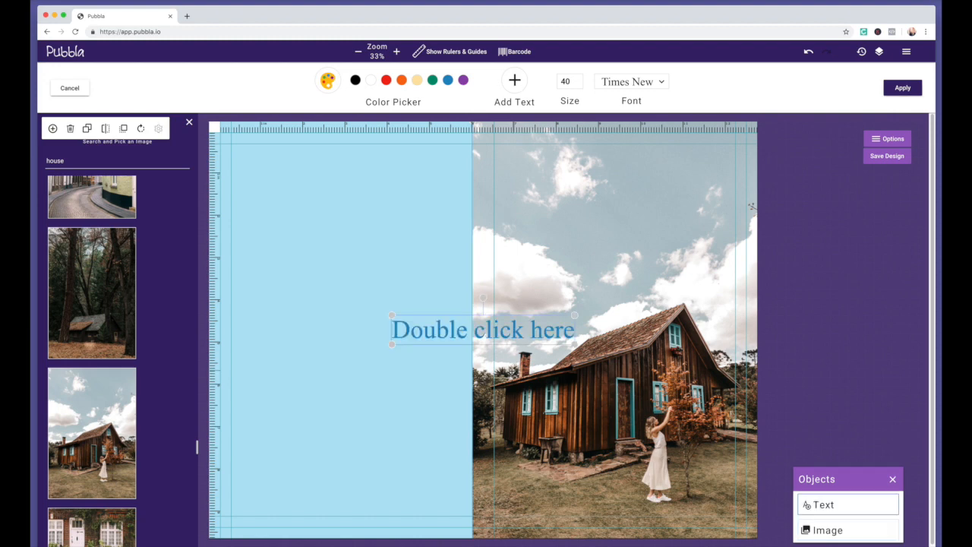
{"action": "triple_click", "coordinate": [482, 332]}
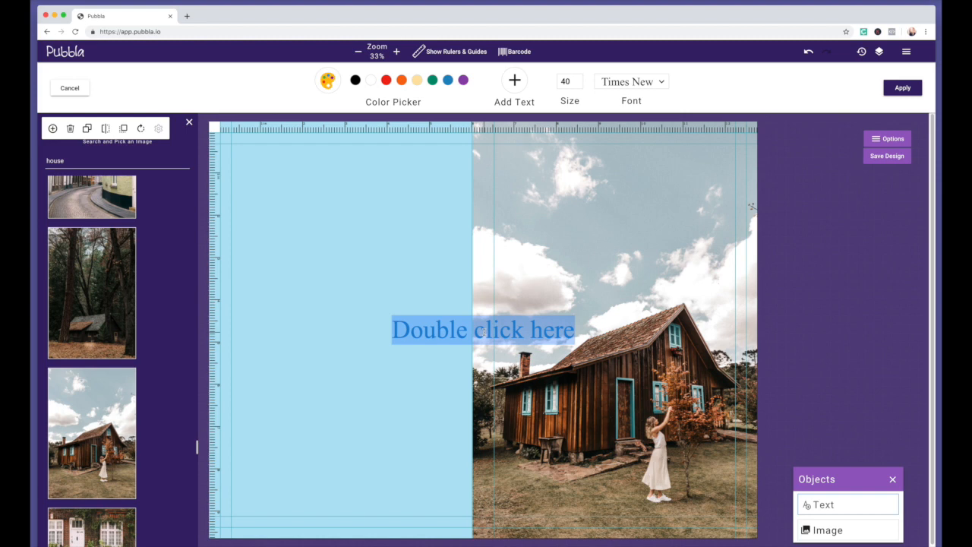
{"action": "type", "text": "COTTAGE"}
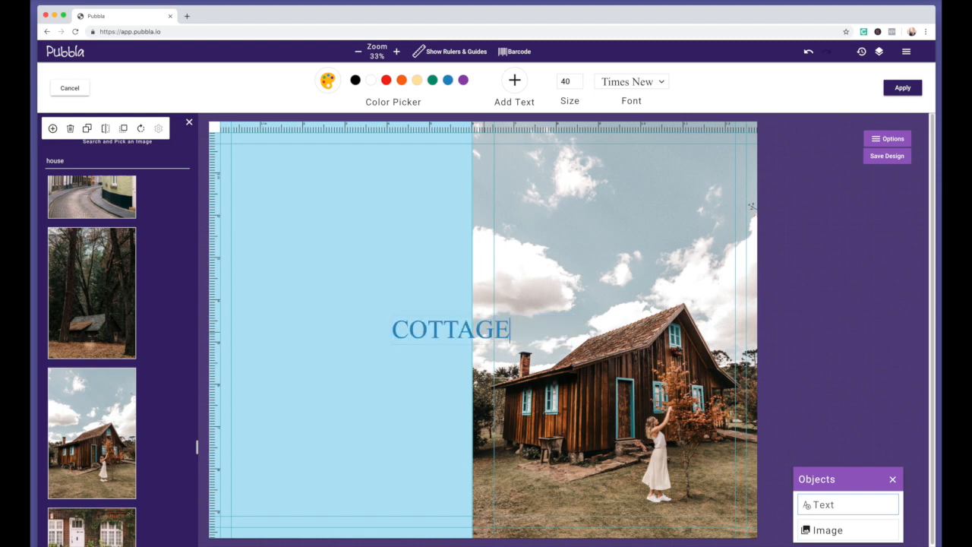
{"action": "key", "text": "Return"}
{"action": "type", "text": "WOMAN"}
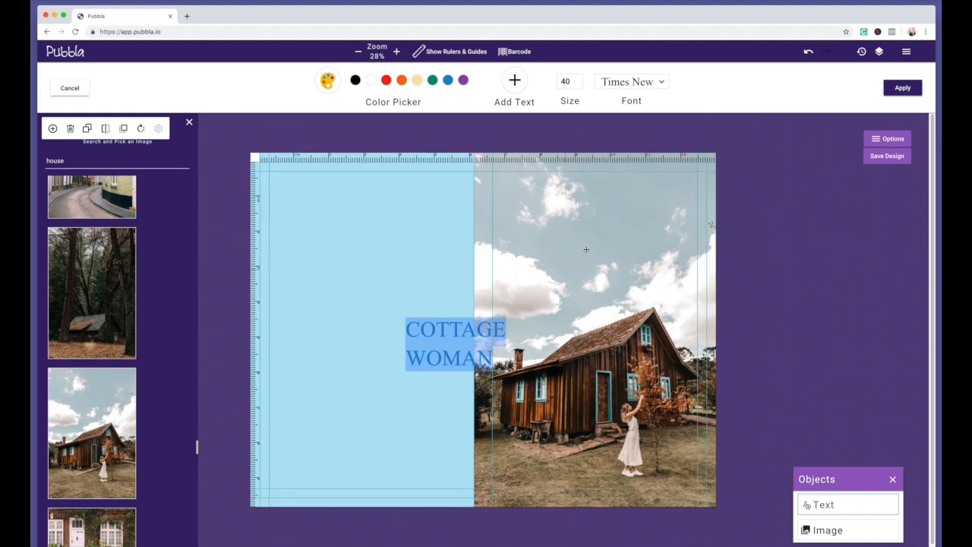
Set the title font to Sans Serif Quicksand and its colour to white
{"action": "left_click", "coordinate": [628, 82]}
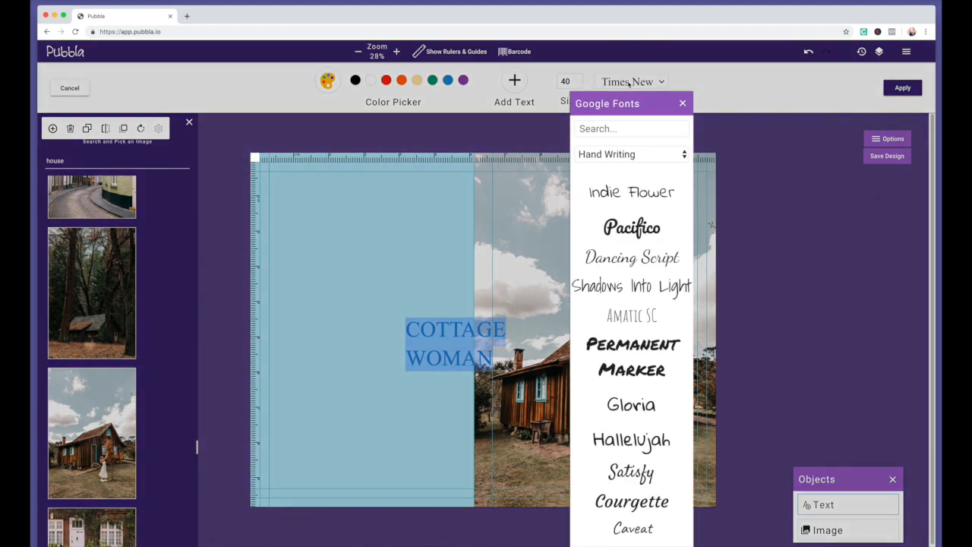
{"action": "left_click", "coordinate": [630, 158]}
{"action": "left_click", "coordinate": [621, 182]}
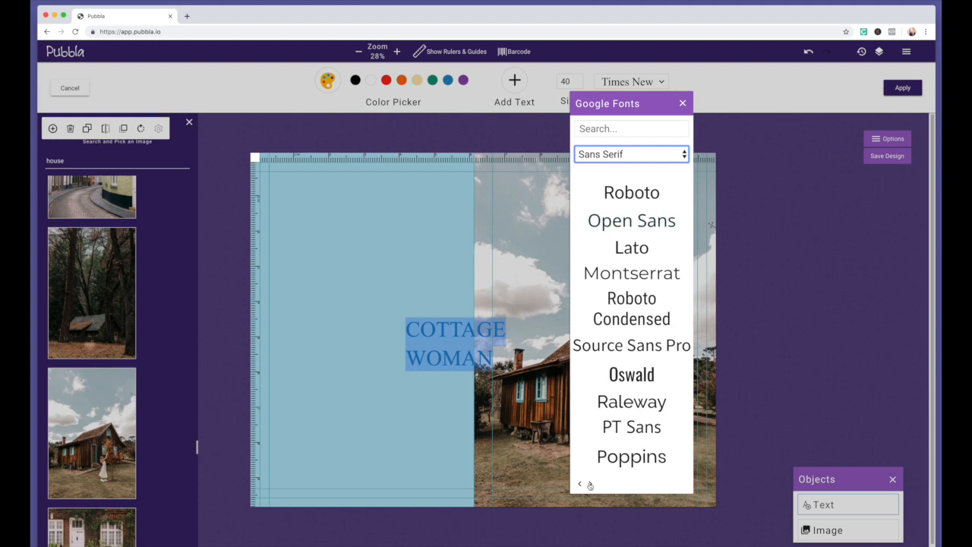
{"action": "left_click", "coordinate": [590, 486]}
{"action": "left_click", "coordinate": [590, 485]}
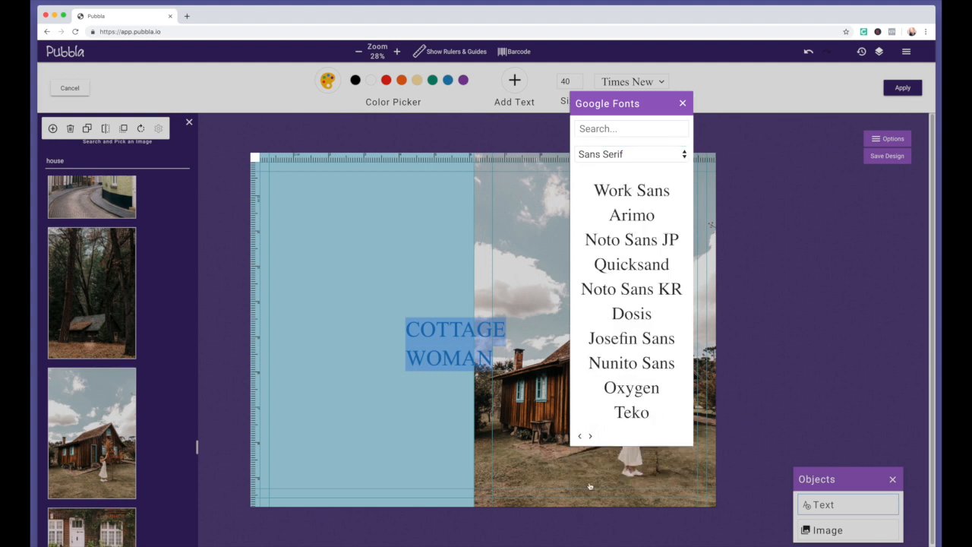
{"action": "left_click", "coordinate": [630, 272]}
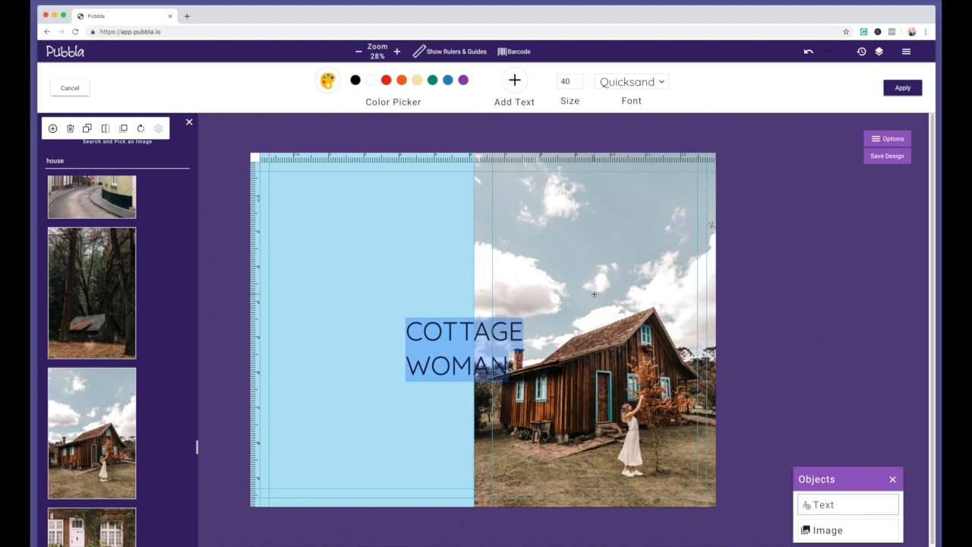
{"action": "left_click", "coordinate": [372, 80]}
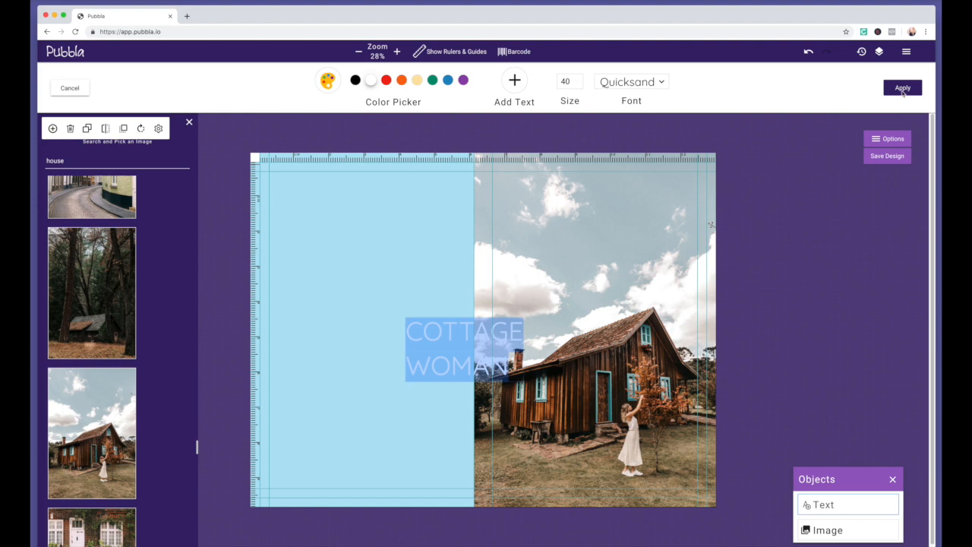
{"action": "left_click", "coordinate": [66, 92]}
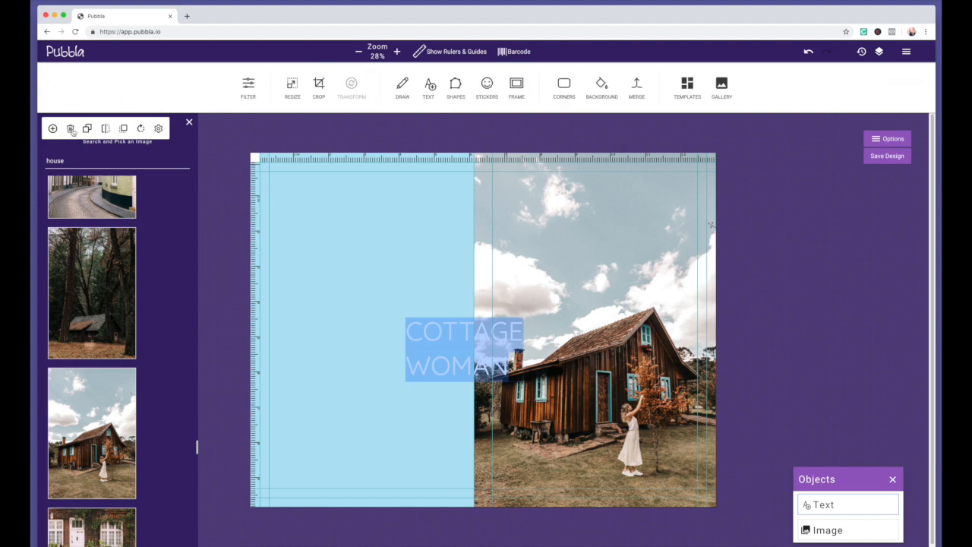
Centre-align the COTTAGE WOMAN title, then drag a duplicate onto the light-blue back panel
{"action": "left_click", "coordinate": [158, 129]}
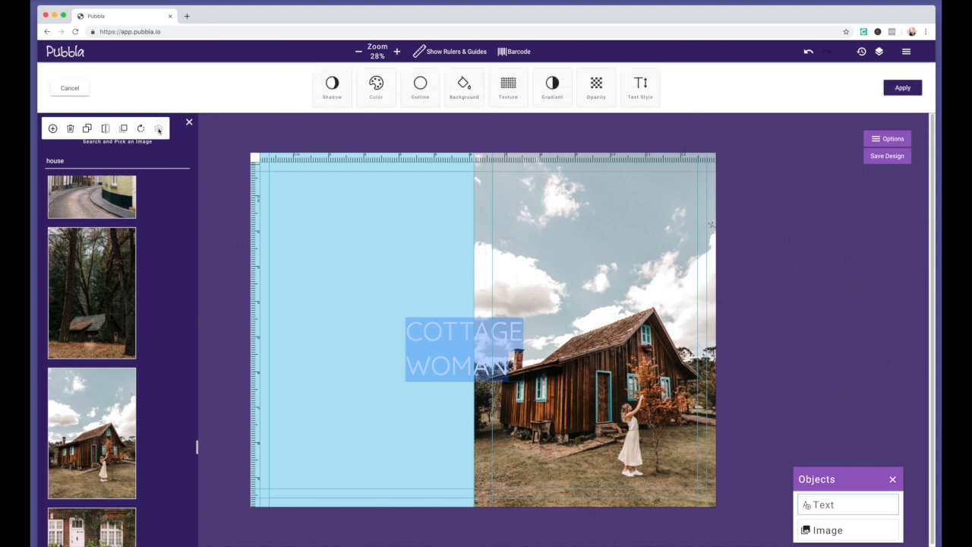
{"action": "left_click", "coordinate": [70, 90]}
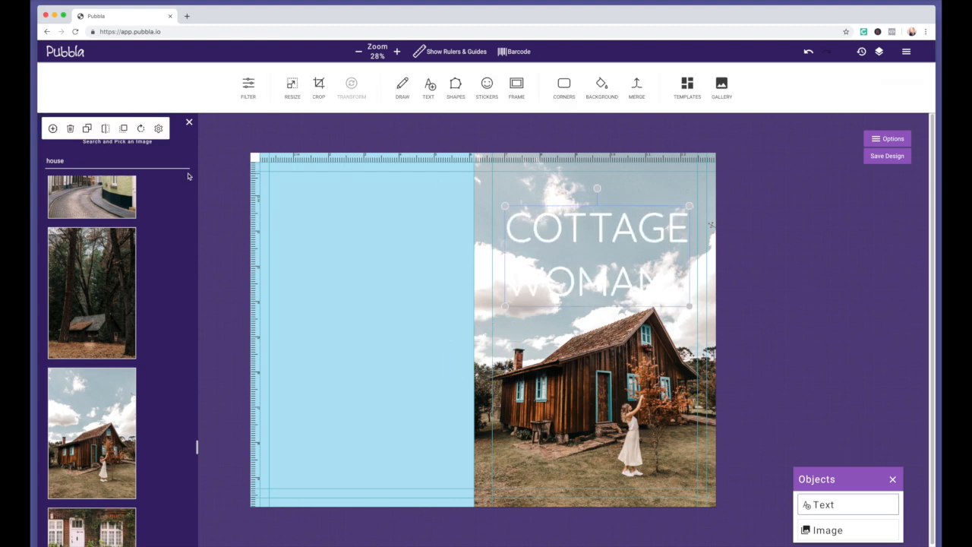
{"action": "left_click", "coordinate": [158, 130]}
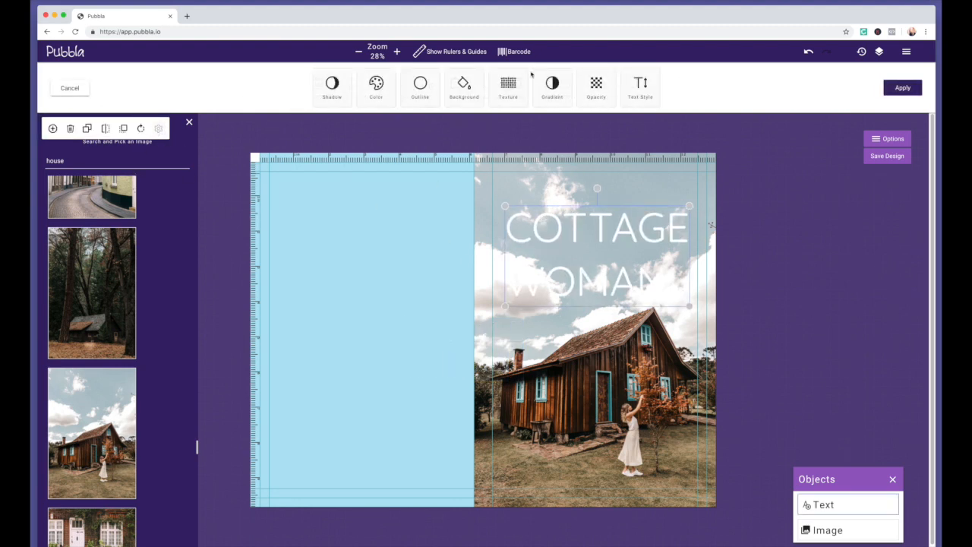
{"action": "left_click", "coordinate": [643, 85]}
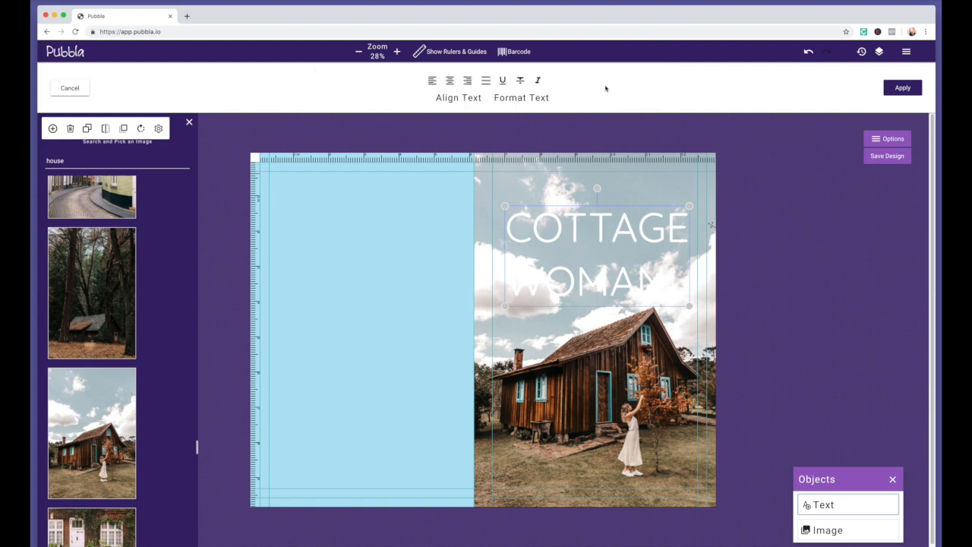
{"action": "left_click", "coordinate": [449, 81]}
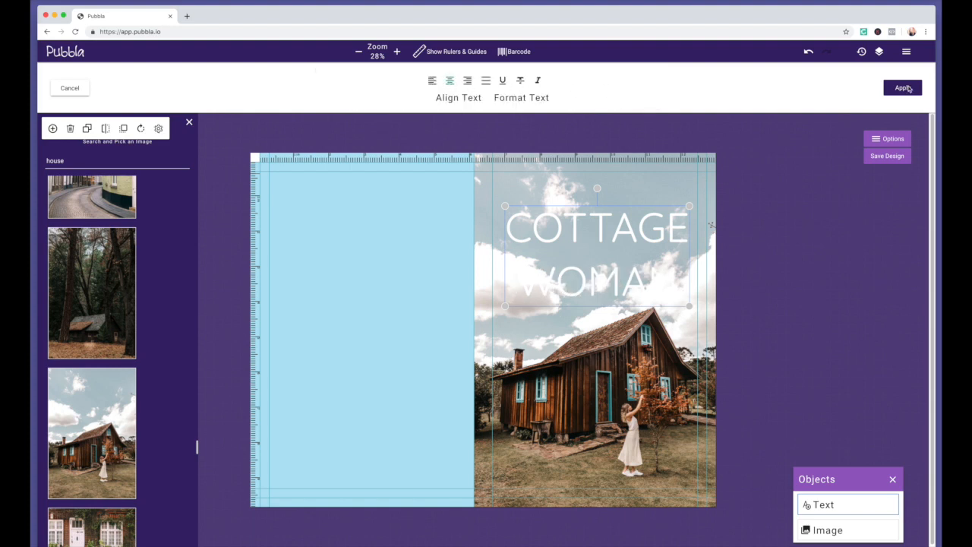
{"action": "left_click", "coordinate": [88, 129]}
{"action": "left_click_drag", "start_coordinate": [423, 314], "coordinate": [323, 288]}
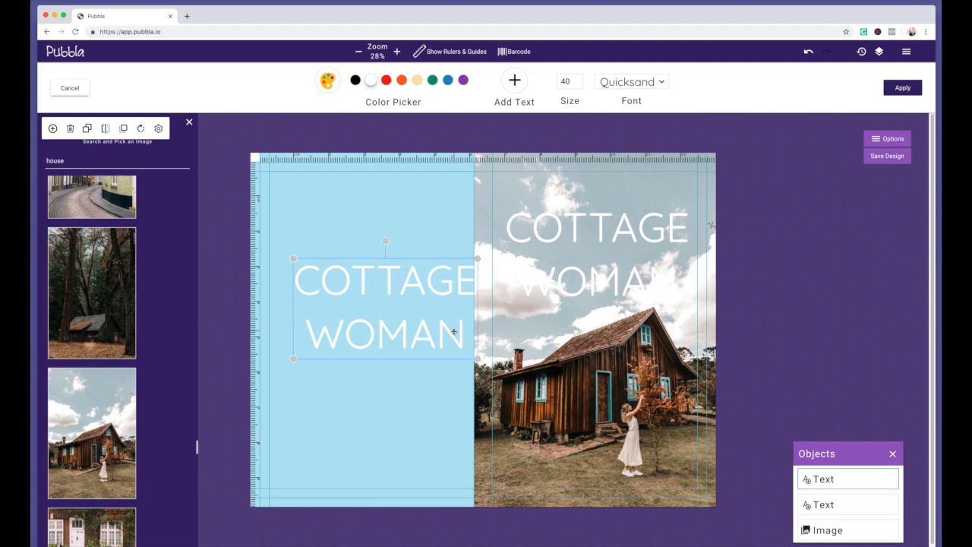
Replace the duplicated title's text with the word 'THE'
{"action": "key", "text": "ctrl+a"}
{"action": "left_click", "coordinate": [365, 297]}
{"action": "key", "text": "ctrl+a"}
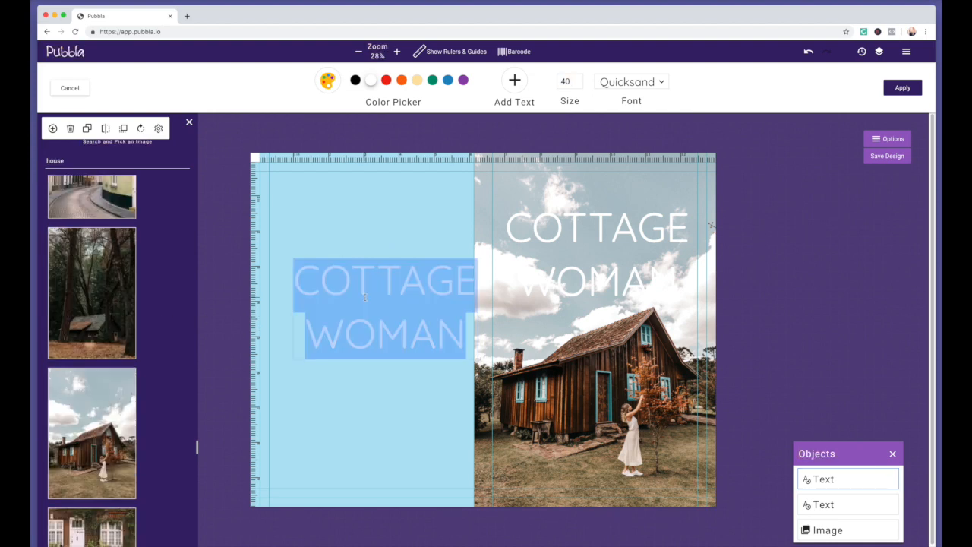
{"action": "type", "text": "THE"}
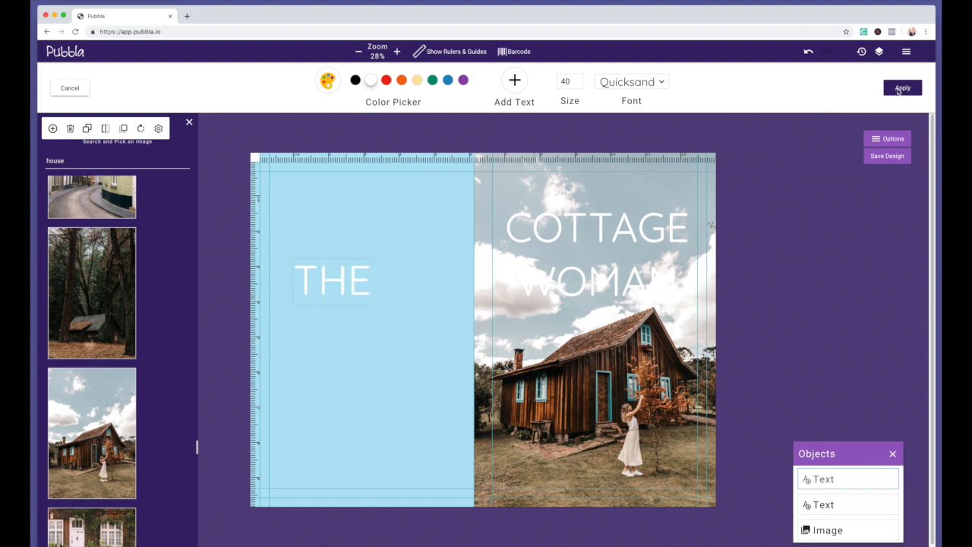
{"action": "left_click", "coordinate": [75, 91]}
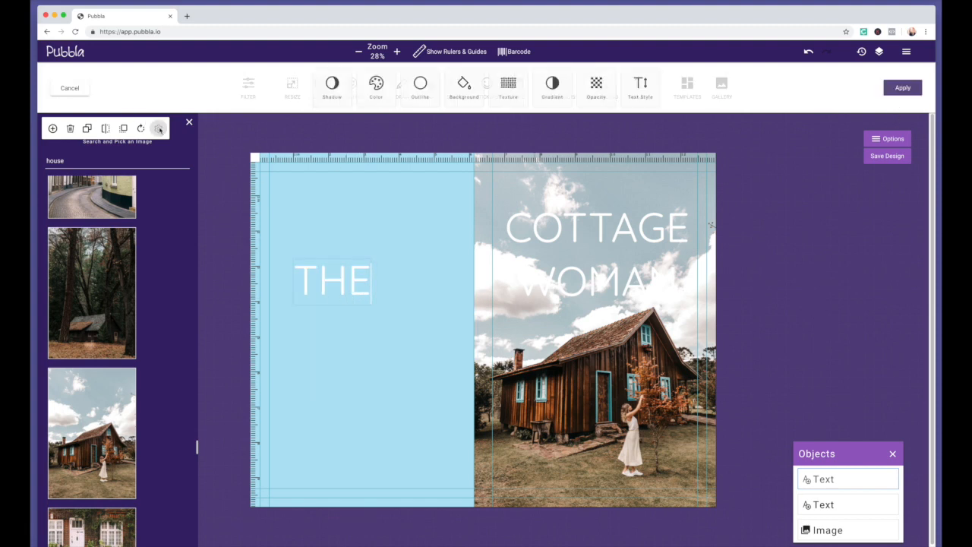
Shrink the THE text box and move it above COTTAGE on the photo
{"action": "left_click", "coordinate": [51, 130]}
{"action": "left_click", "coordinate": [348, 279]}
{"action": "left_click", "coordinate": [835, 482]}
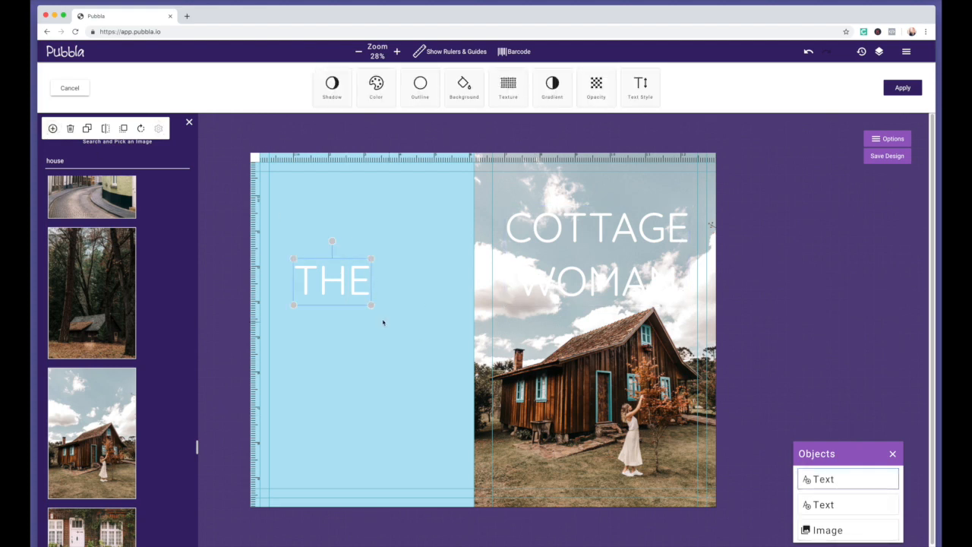
{"action": "left_click_drag", "start_coordinate": [370, 303], "coordinate": [612, 198]}
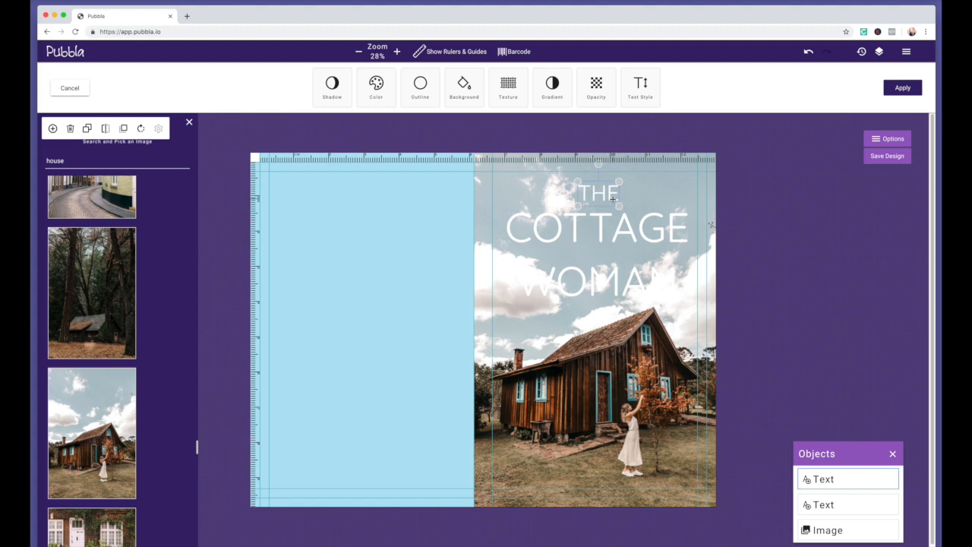
Add a vertical guide over the front photo and nudge THE slightly lower above COTTAGE
{"action": "left_click_drag", "start_coordinate": [255, 282], "coordinate": [606, 286]}
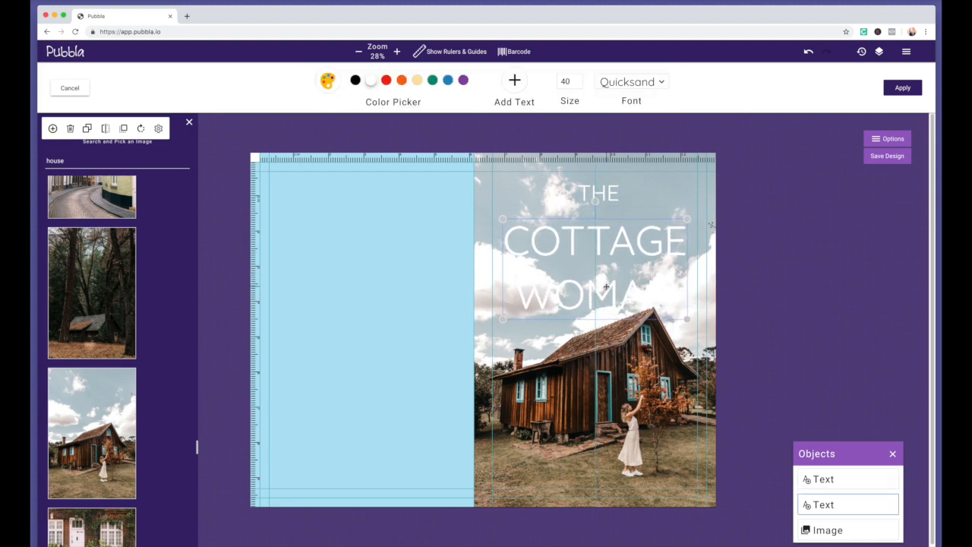
{"action": "left_click_drag", "start_coordinate": [611, 198], "coordinate": [608, 208]}
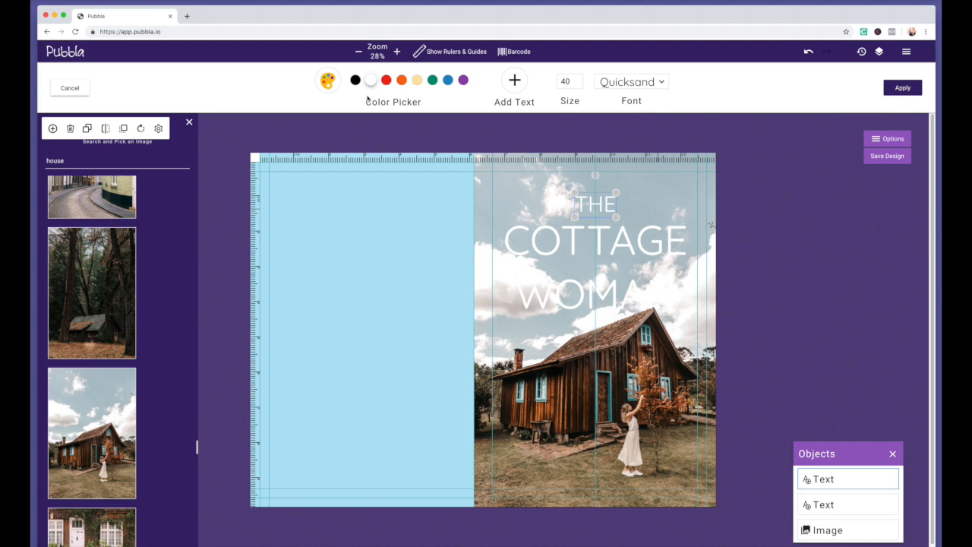
{"action": "left_click", "coordinate": [68, 90]}
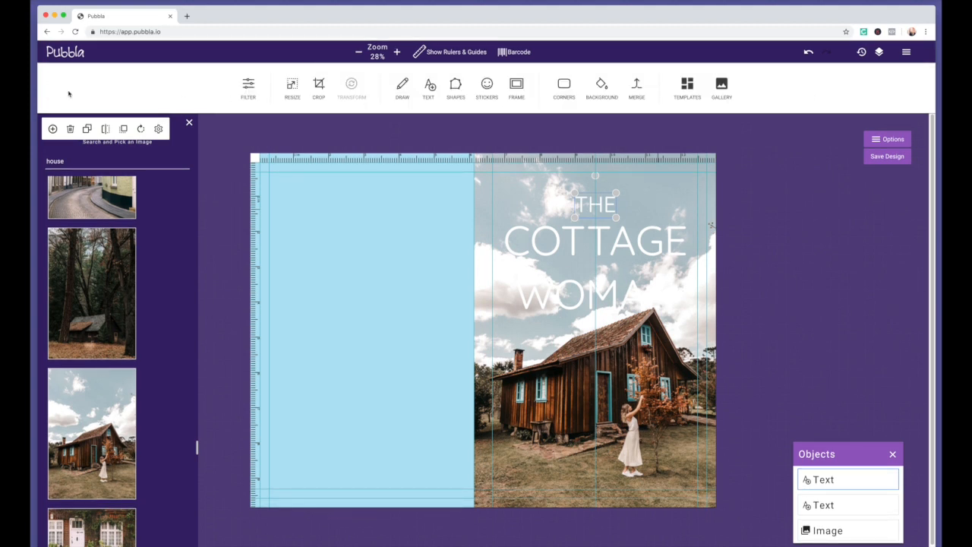
{"action": "left_click", "coordinate": [457, 88]}
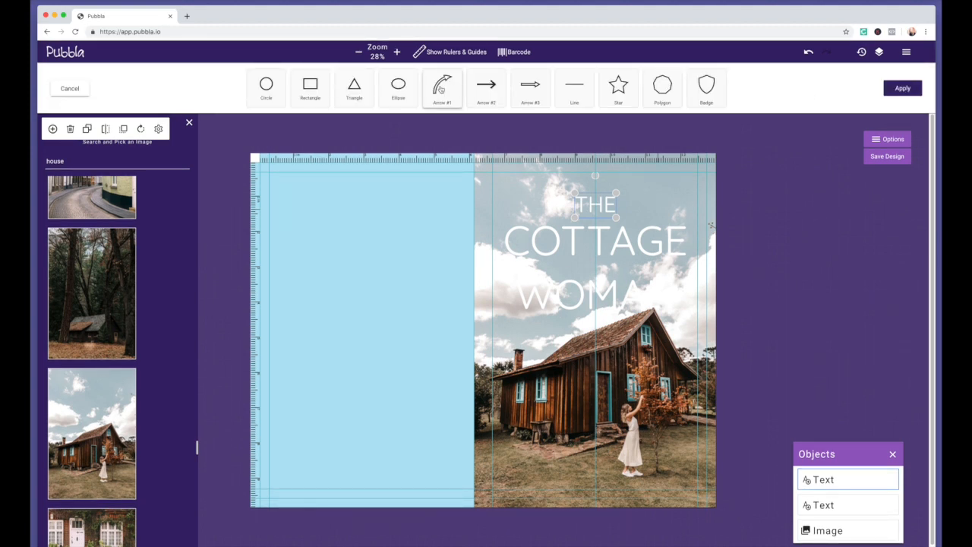
Add a black rectangle and stretch it over the entire right-hand front cover
{"action": "left_click", "coordinate": [312, 86]}
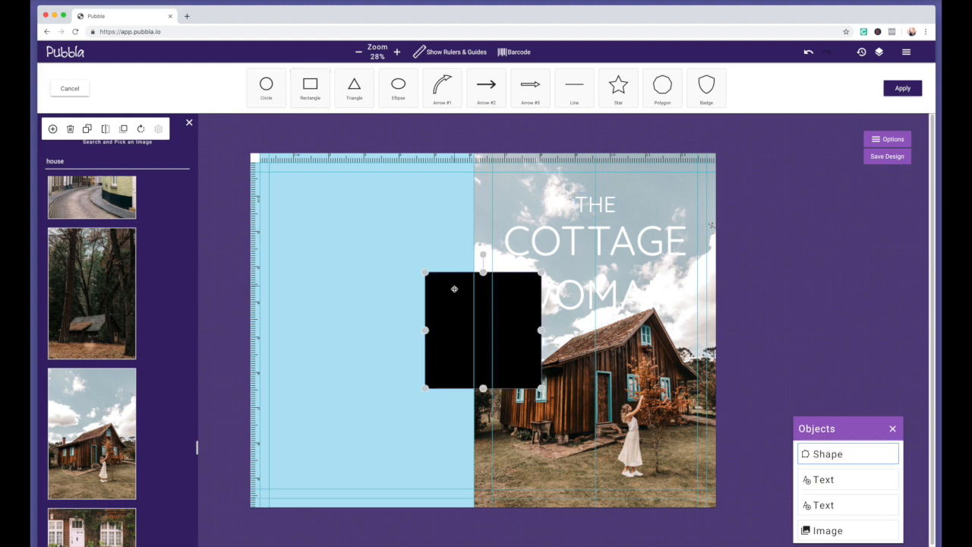
{"action": "left_click_drag", "start_coordinate": [453, 298], "coordinate": [501, 180]}
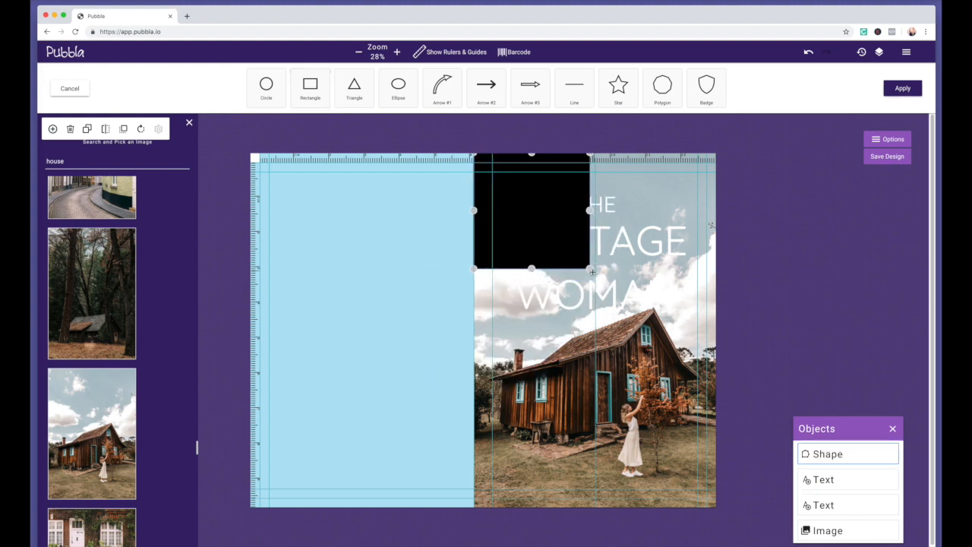
{"action": "left_click_drag", "start_coordinate": [594, 269], "coordinate": [666, 342]}
{"action": "left_click_drag", "start_coordinate": [570, 342], "coordinate": [567, 514]}
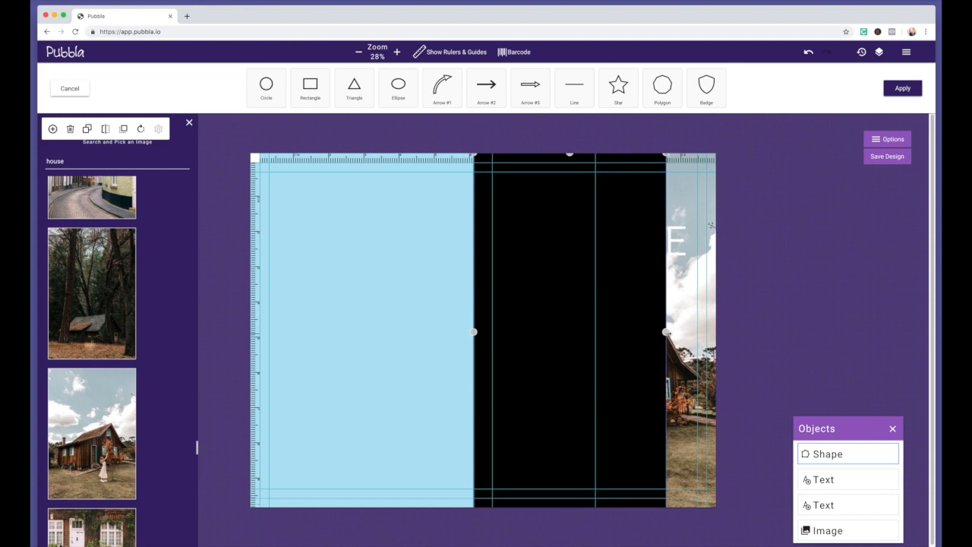
{"action": "left_click_drag", "start_coordinate": [667, 331], "coordinate": [715, 334]}
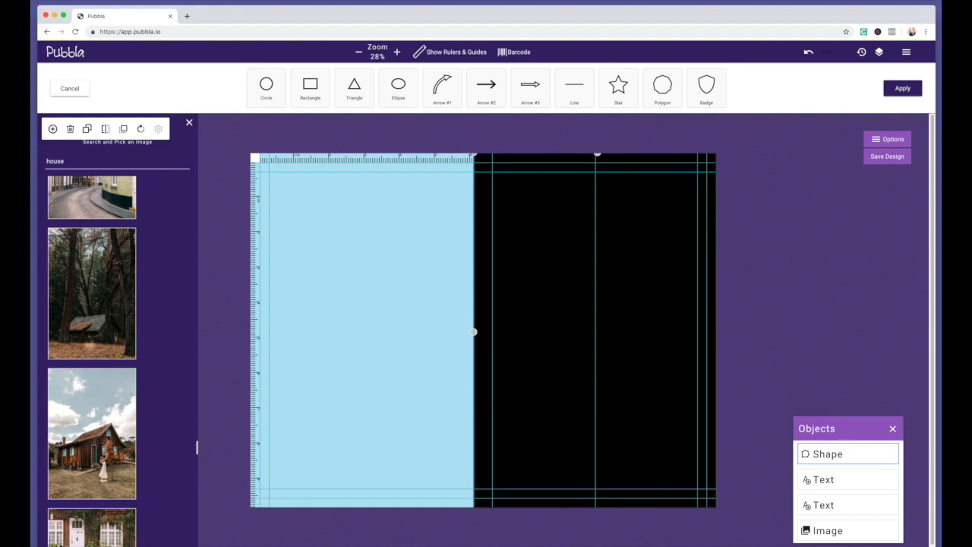
{"action": "left_click", "coordinate": [895, 91]}
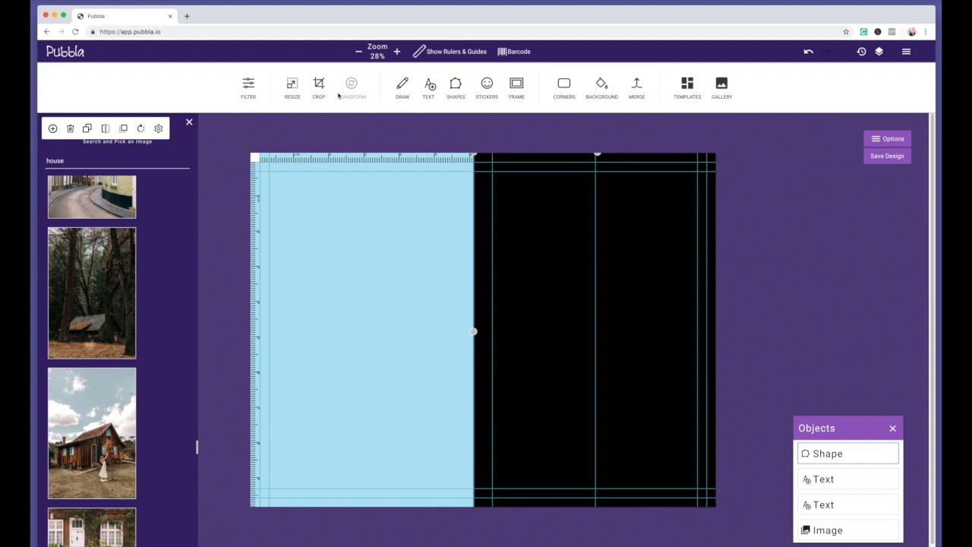
Lower the black rectangle's opacity to about half
{"action": "left_click", "coordinate": [158, 130]}
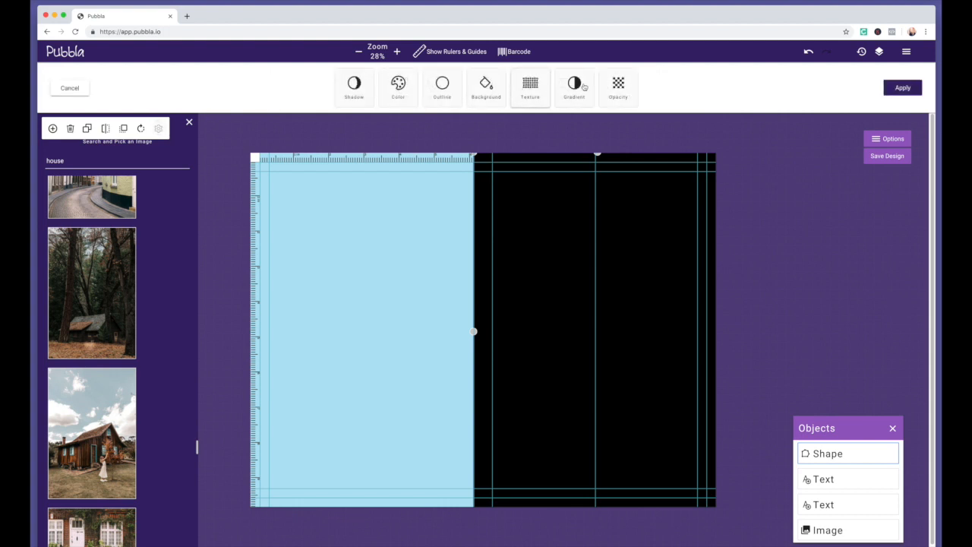
{"action": "left_click", "coordinate": [619, 84]}
{"action": "left_click_drag", "start_coordinate": [570, 87], "coordinate": [500, 87]}
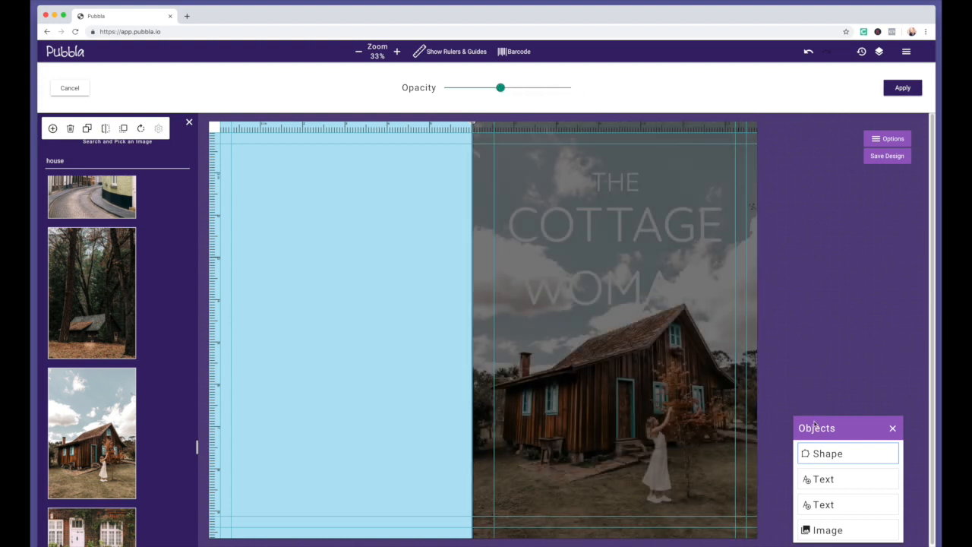
Reorder the rectangle in the Objects list to sit just above the cottage photo, beneath the text
{"action": "left_click_drag", "start_coordinate": [829, 453], "coordinate": [832, 524]}
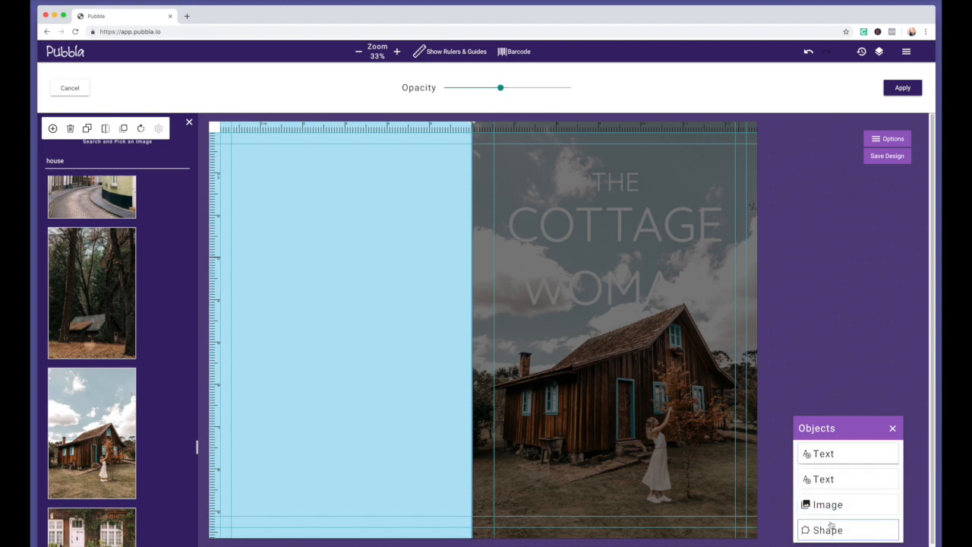
{"action": "left_click", "coordinate": [828, 454]}
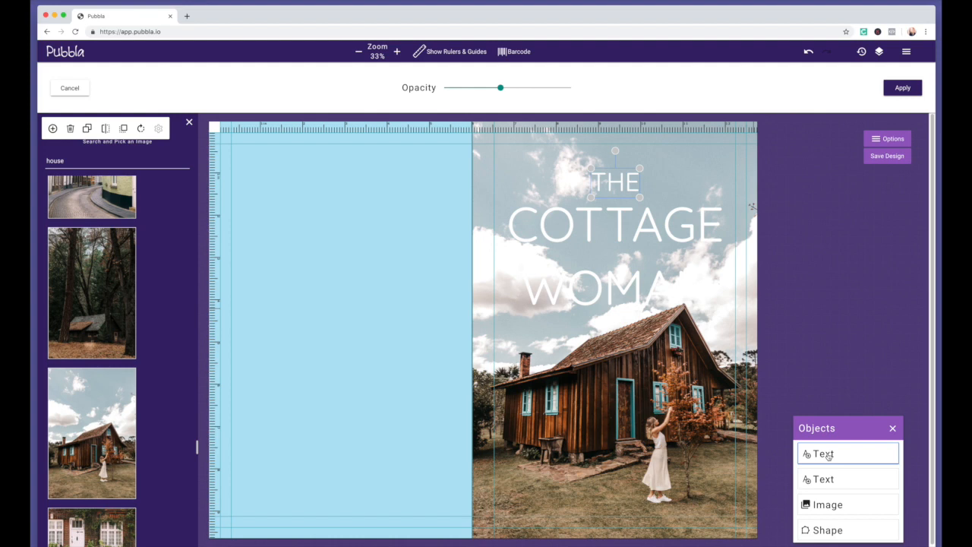
{"action": "left_click", "coordinate": [835, 531]}
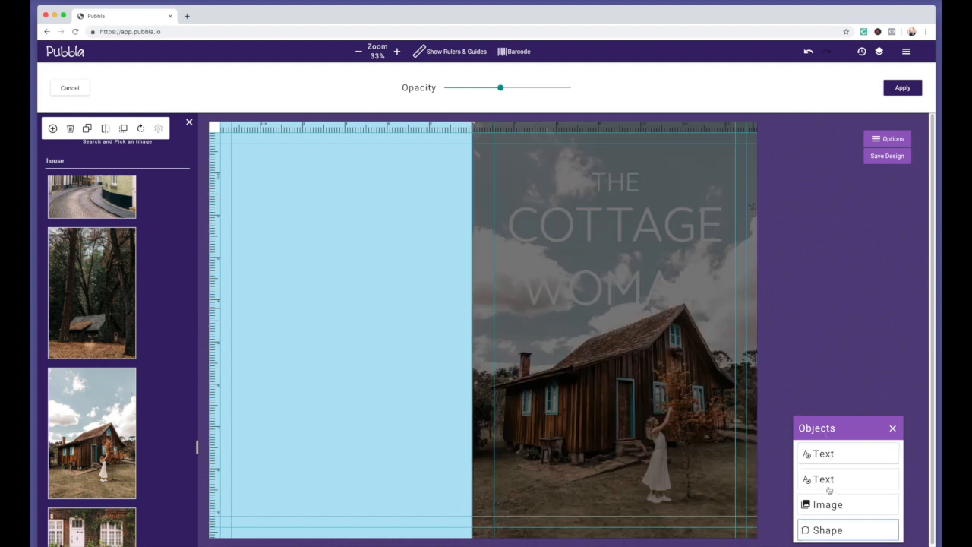
{"action": "left_click_drag", "start_coordinate": [830, 527], "coordinate": [829, 483]}
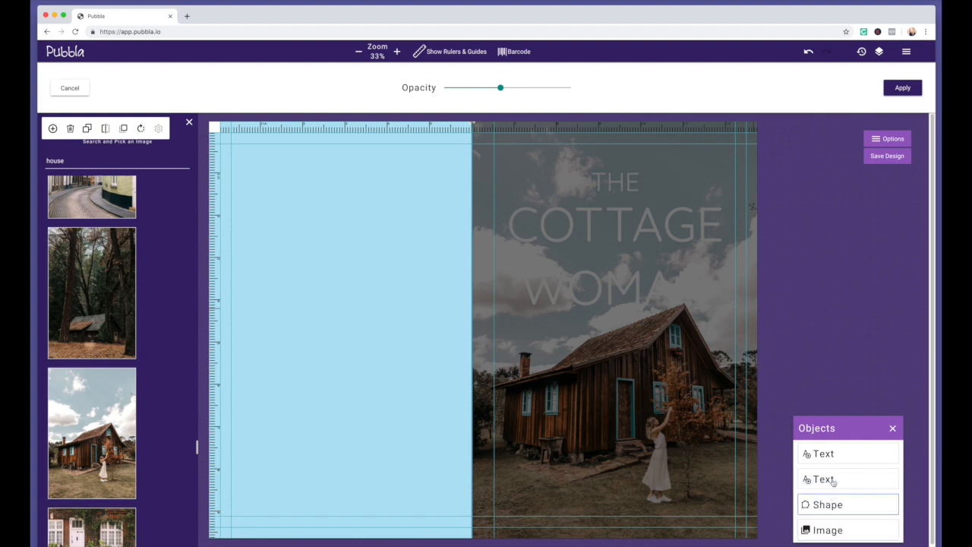
{"action": "left_click", "coordinate": [828, 454]}
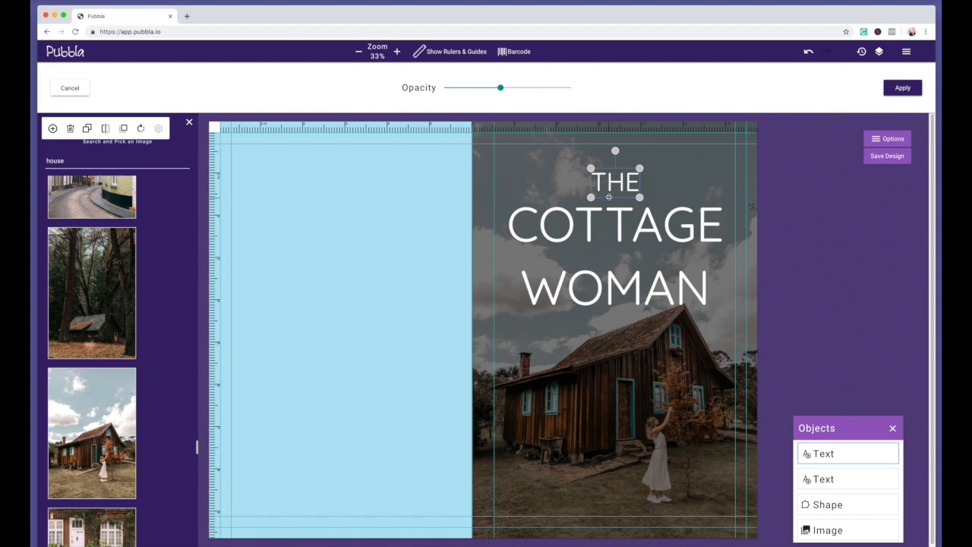
Duplicate THE below WOMAN and retype it as 'a psychological thriller'
{"action": "left_click", "coordinate": [87, 128]}
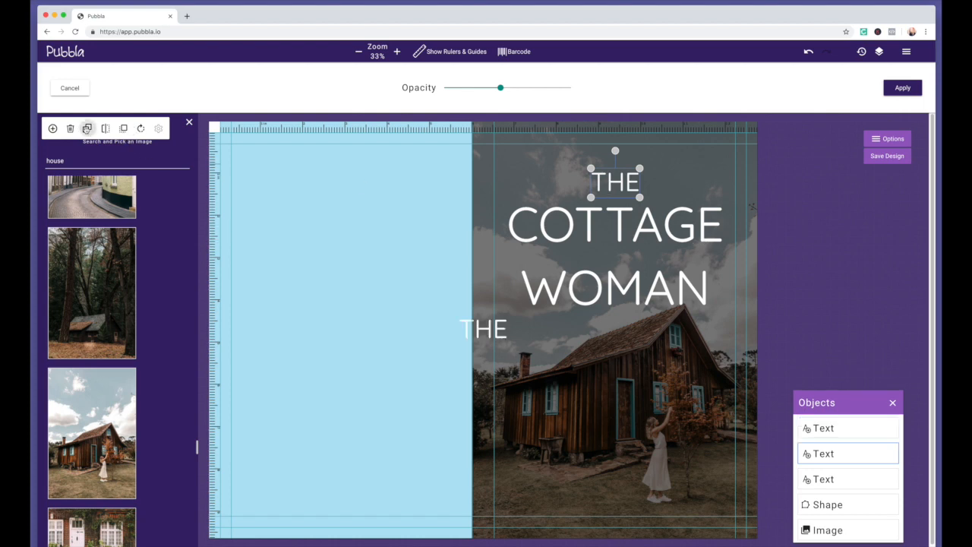
{"action": "left_click_drag", "start_coordinate": [482, 333], "coordinate": [533, 340]}
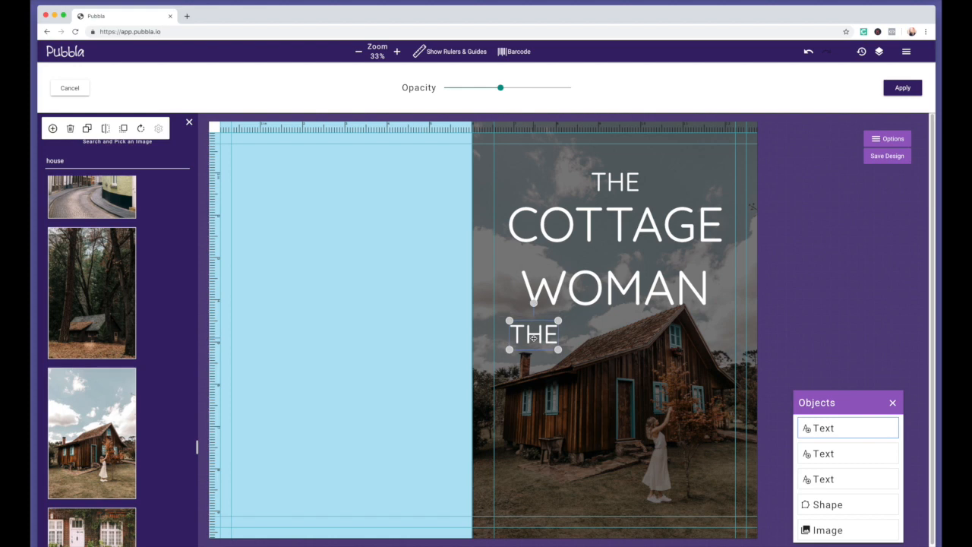
{"action": "left_click", "coordinate": [533, 336]}
{"action": "double_click", "coordinate": [533, 336]}
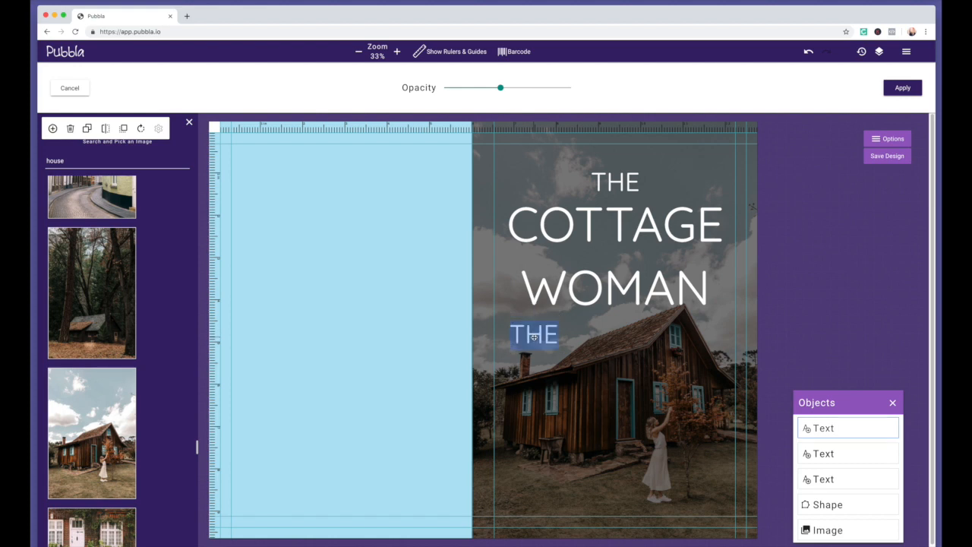
{"action": "type", "text": "a ps"}
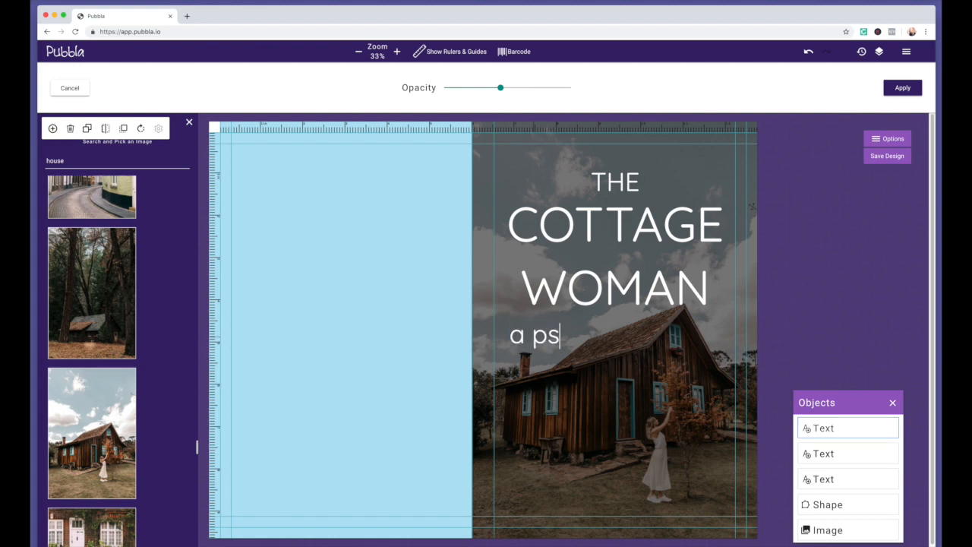
{"action": "type", "text": "ycholo"}
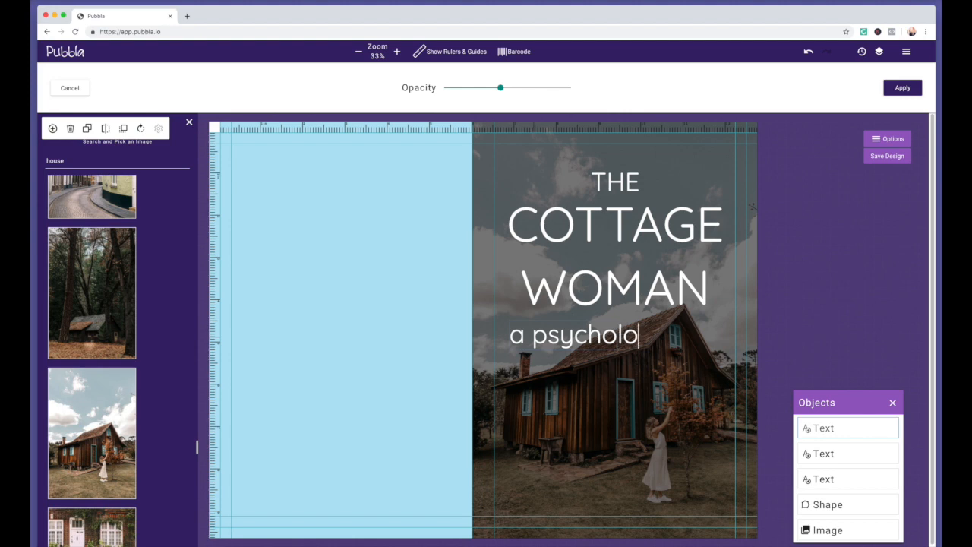
{"action": "type", "text": "gical thru"}
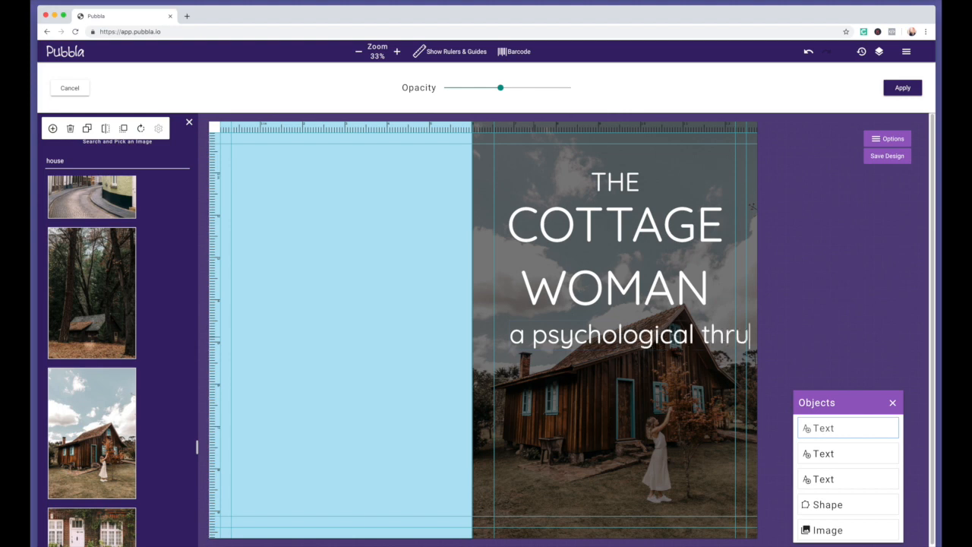
{"action": "key", "text": "BackSpace"}
{"action": "type", "text": "ille"}
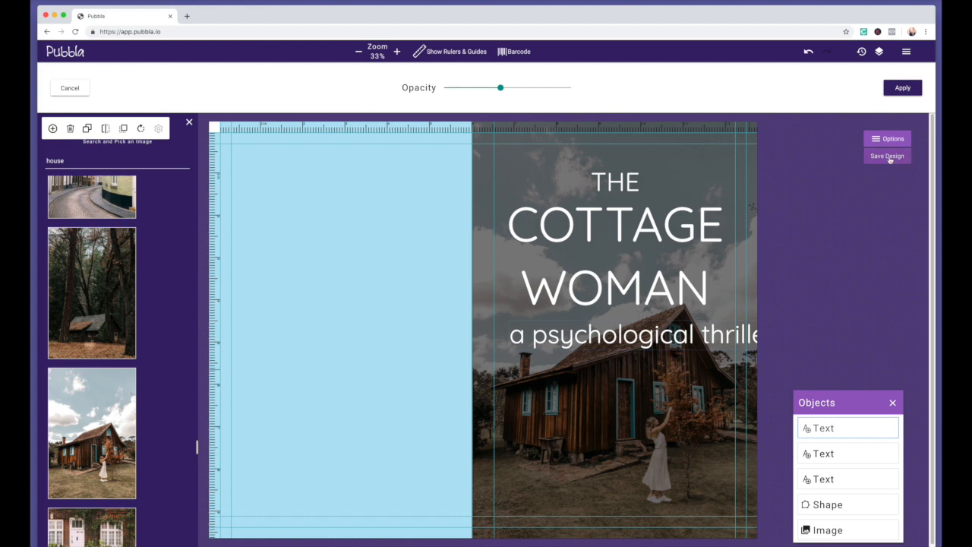
Confirm the subtitle and add a vertical guide through the front cover's centre
{"action": "left_click", "coordinate": [915, 86]}
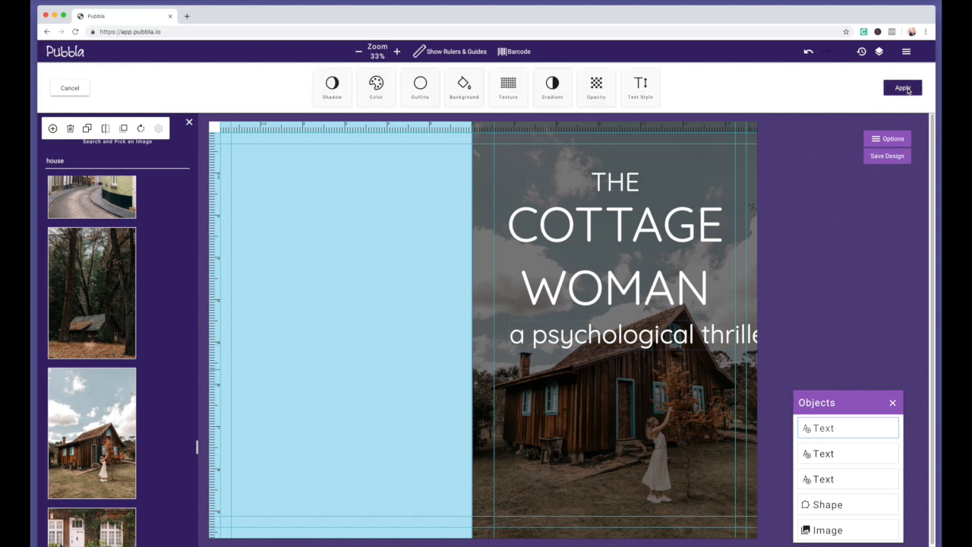
{"action": "left_click", "coordinate": [66, 89]}
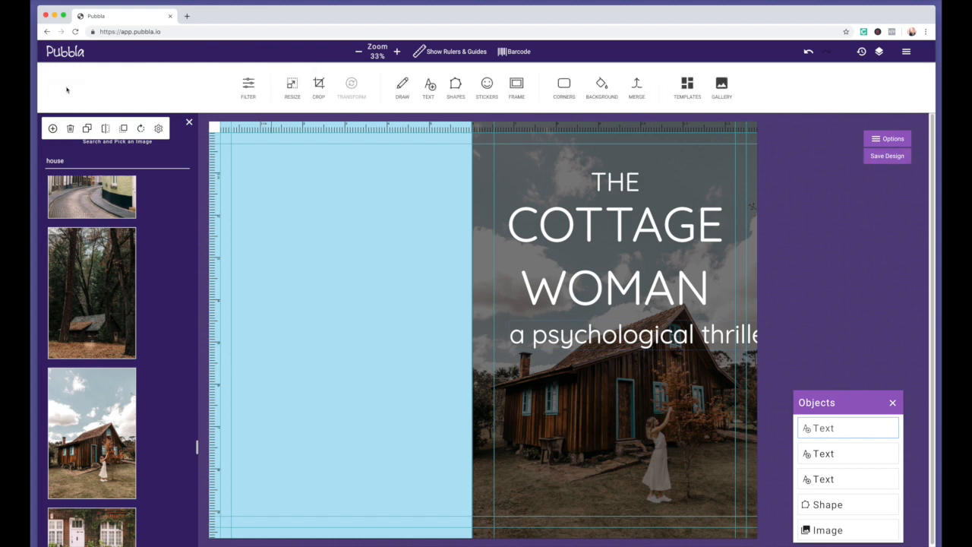
{"action": "left_click", "coordinate": [159, 131]}
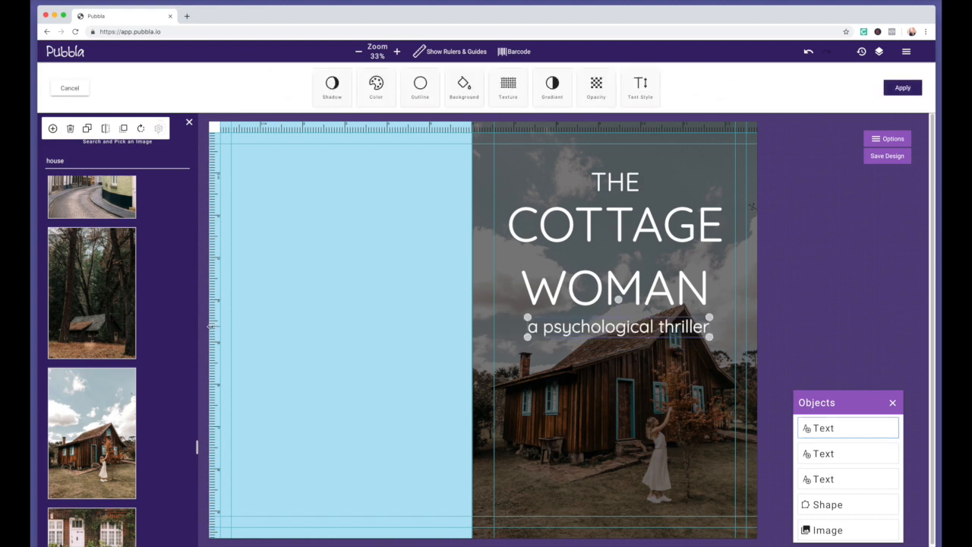
{"action": "left_click_drag", "start_coordinate": [211, 327], "coordinate": [620, 334]}
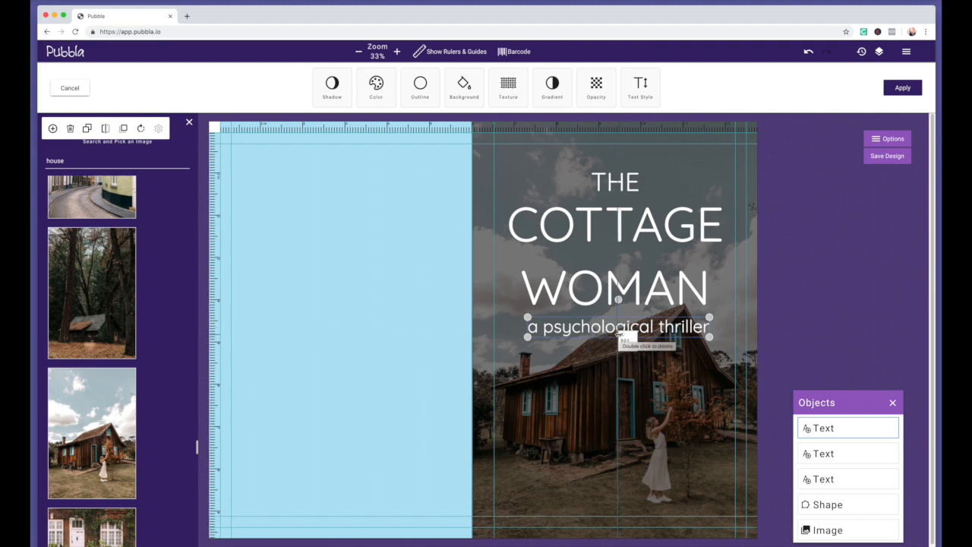
{"action": "left_click", "coordinate": [634, 175]}
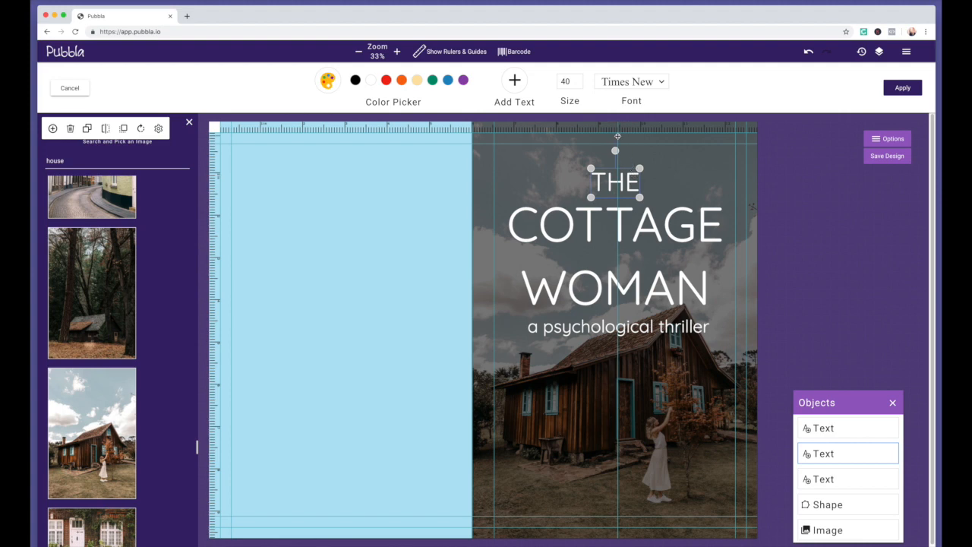
Centre the subtitle neatly under WOMAN on the front cover
{"action": "left_click", "coordinate": [615, 136]}
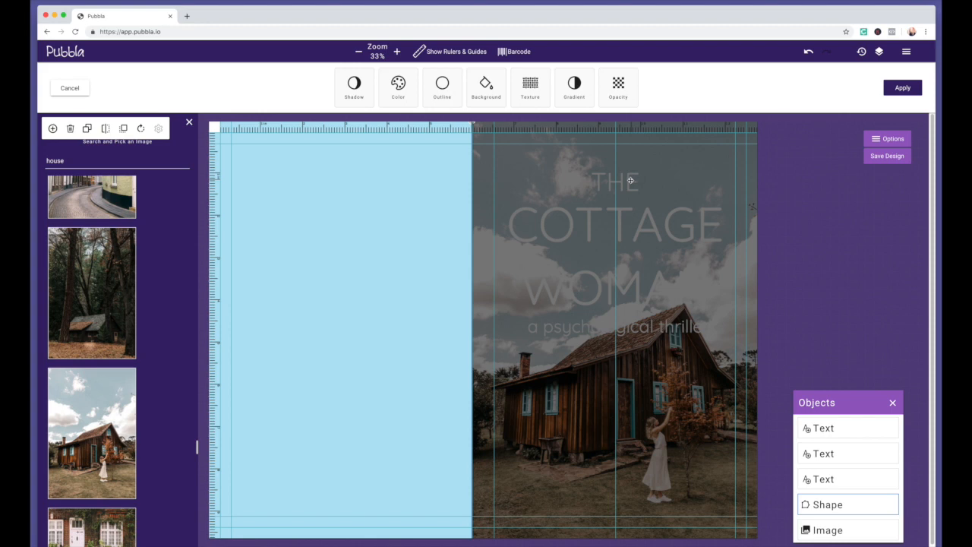
{"action": "left_click", "coordinate": [821, 429]}
{"action": "left_click_drag", "start_coordinate": [647, 324], "coordinate": [646, 333]}
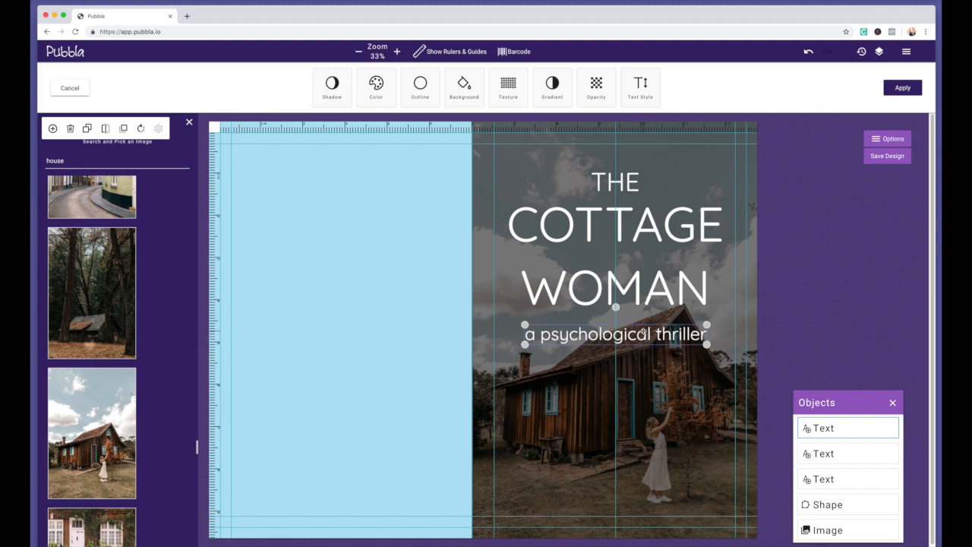
Duplicate the subtitle to the cover bottom, replace it with the author's name, and enlarge it
{"action": "left_click", "coordinate": [87, 128]}
{"action": "left_click_drag", "start_coordinate": [439, 334], "coordinate": [549, 503]}
{"action": "left_click_drag", "start_coordinate": [688, 487], "coordinate": [727, 477]}
{"action": "left_click", "coordinate": [659, 495]}
{"action": "key", "text": "super+a"}
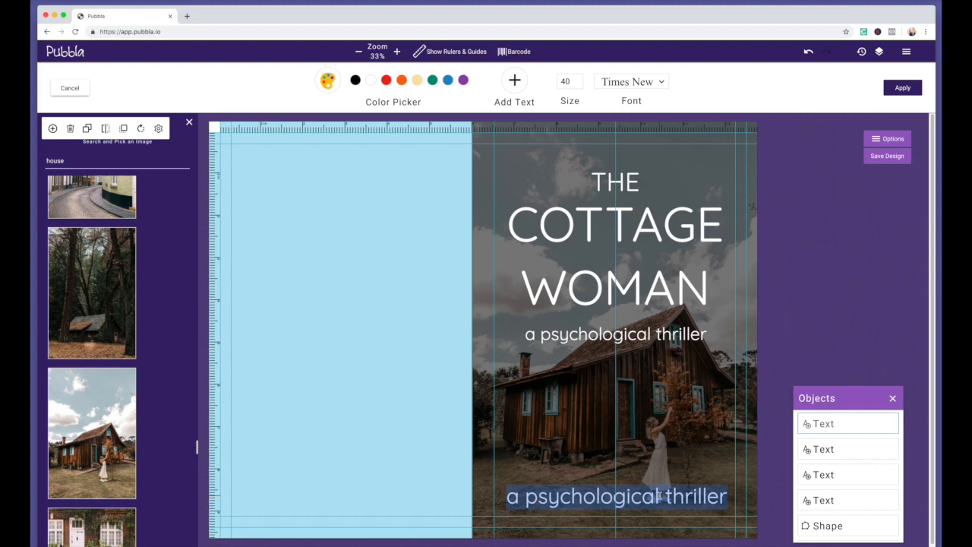
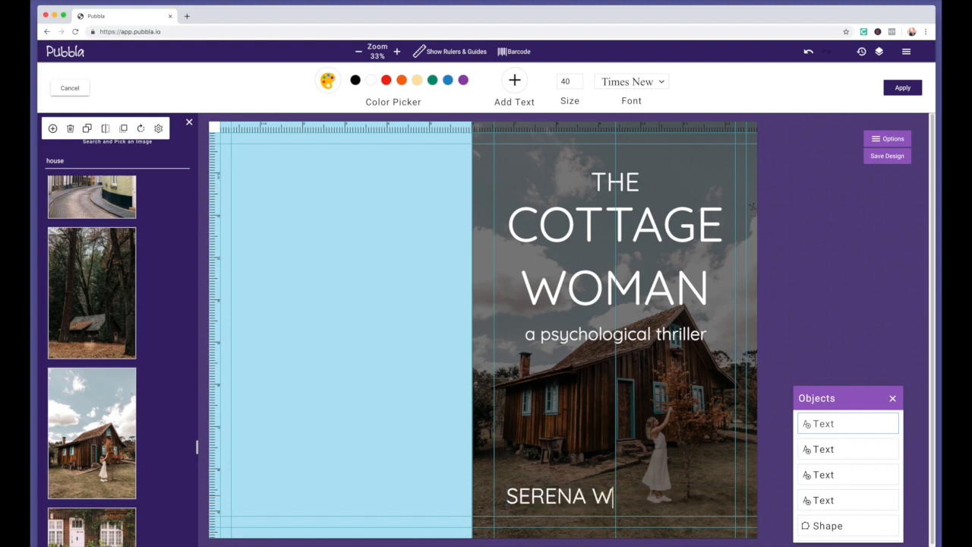
{"action": "key", "text": "Escape"}
{"action": "left_click_drag", "start_coordinate": [681, 449], "coordinate": [661, 467]}
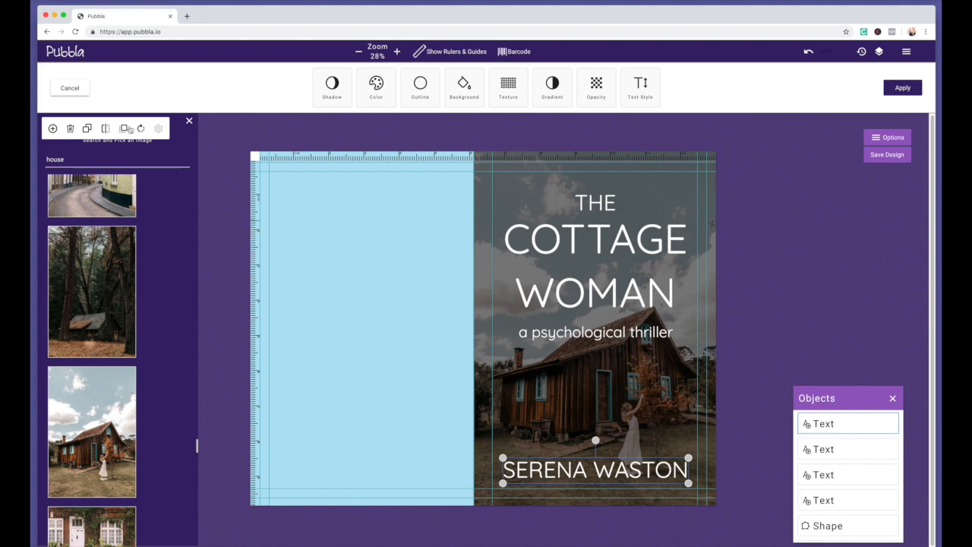
Download the design in JSON format with the file name 'COVER DESIGN'
{"action": "left_click", "coordinate": [892, 139]}
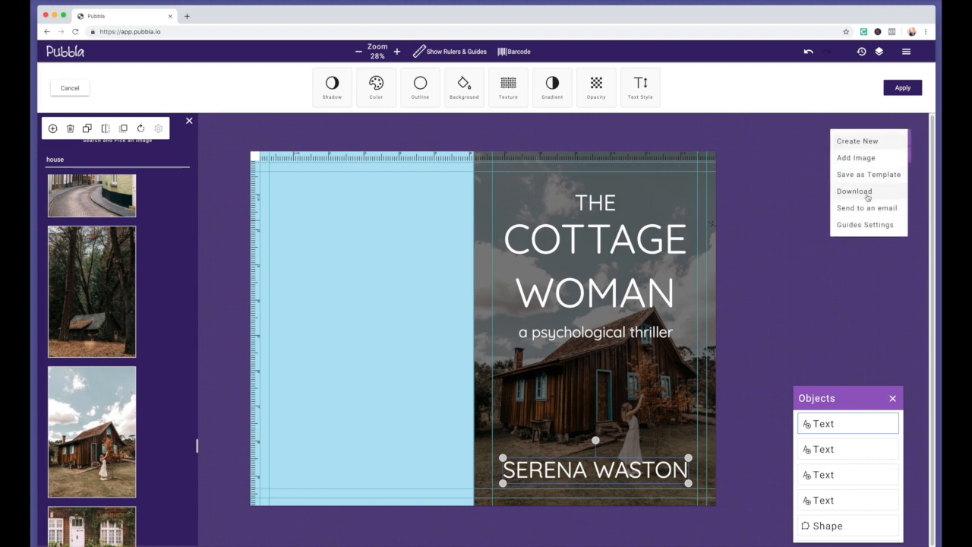
{"action": "left_click", "coordinate": [854, 191]}
{"action": "left_click_drag", "start_coordinate": [432, 214], "coordinate": [370, 212]}
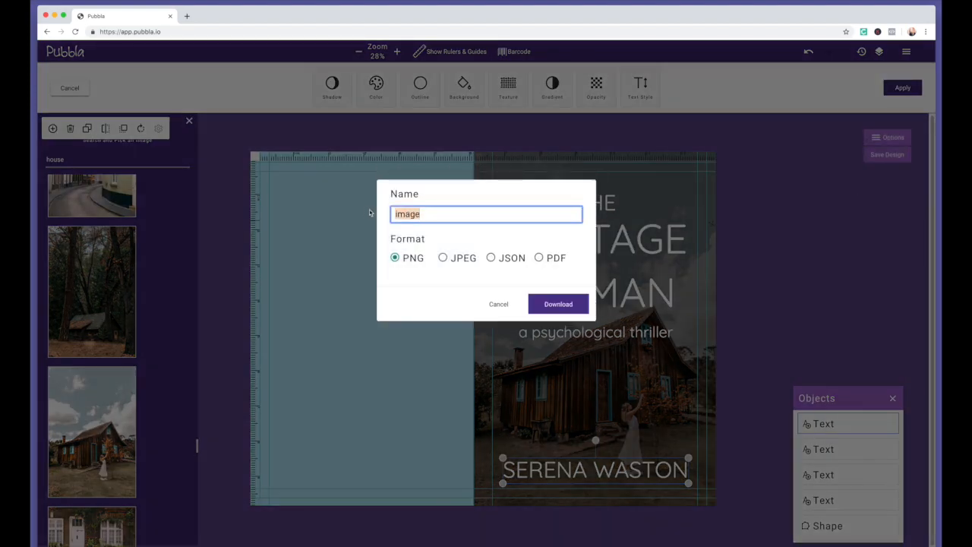
{"action": "type", "text": "COVER DESIGN"}
{"action": "left_click", "coordinate": [490, 259]}
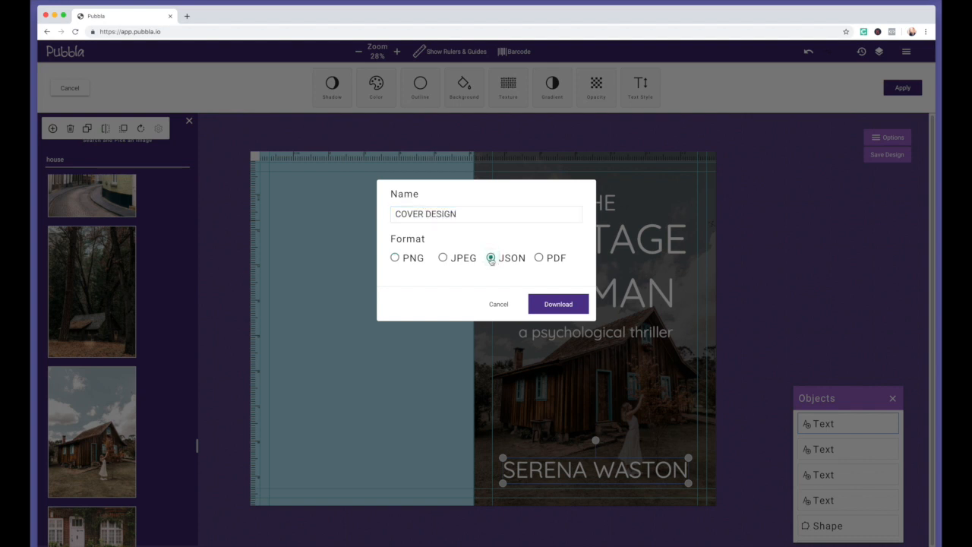
{"action": "left_click", "coordinate": [559, 304]}
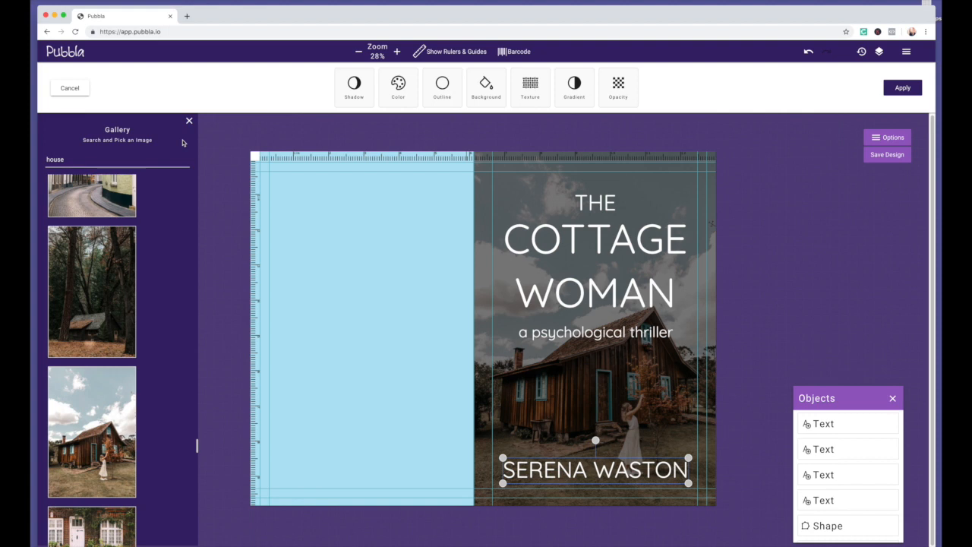
Add a copy of the author's name rotated vertically and shrunk onto the lower spine
{"action": "left_click", "coordinate": [649, 469]}
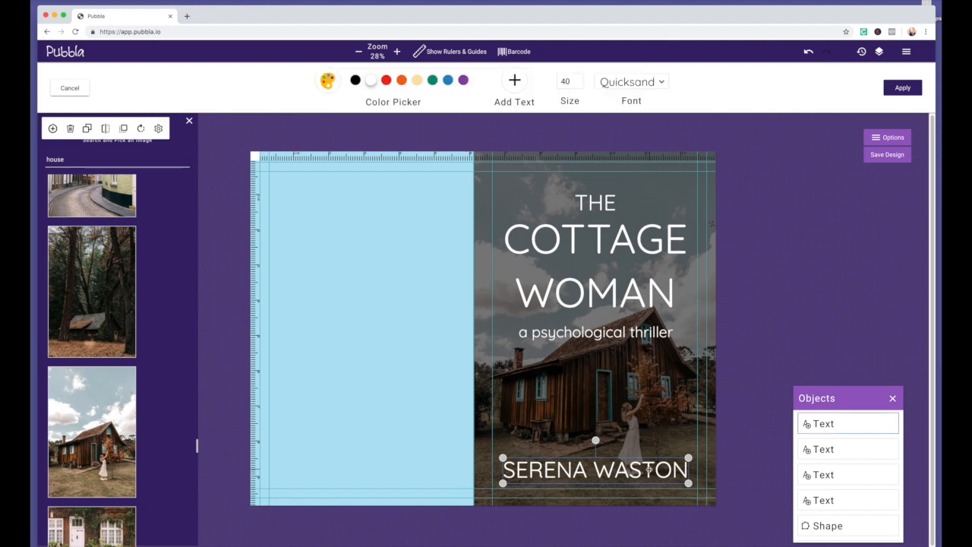
{"action": "left_click", "coordinate": [87, 129]}
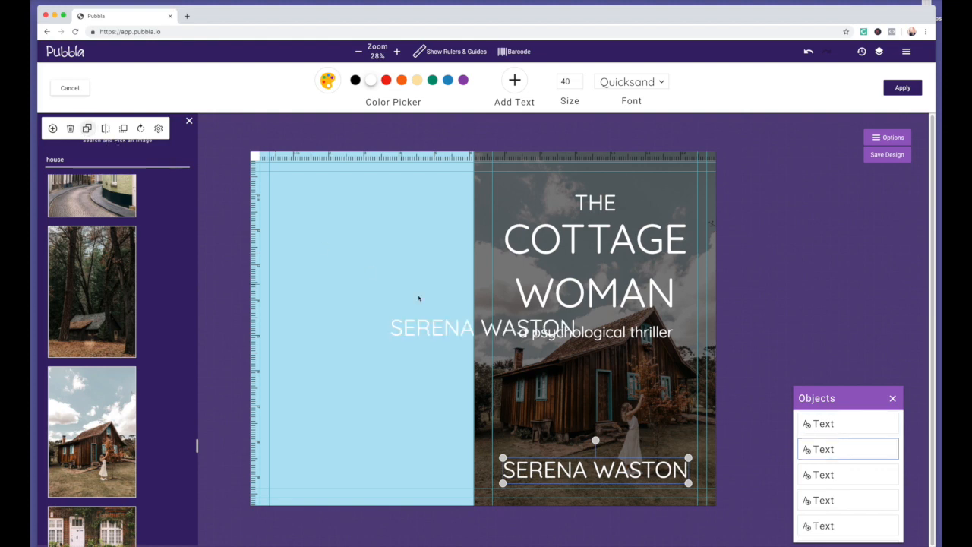
{"action": "left_click_drag", "start_coordinate": [439, 328], "coordinate": [368, 293]}
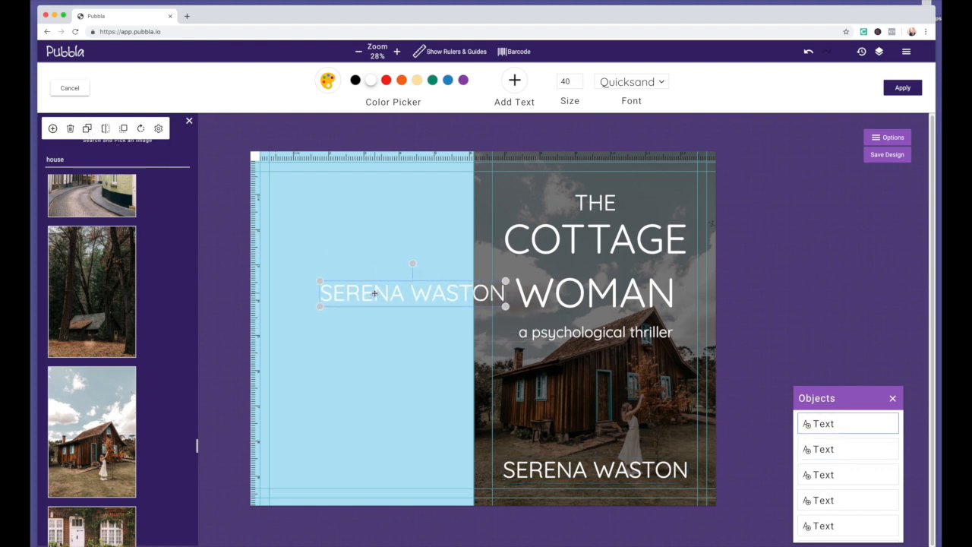
{"action": "left_click", "coordinate": [140, 129]}
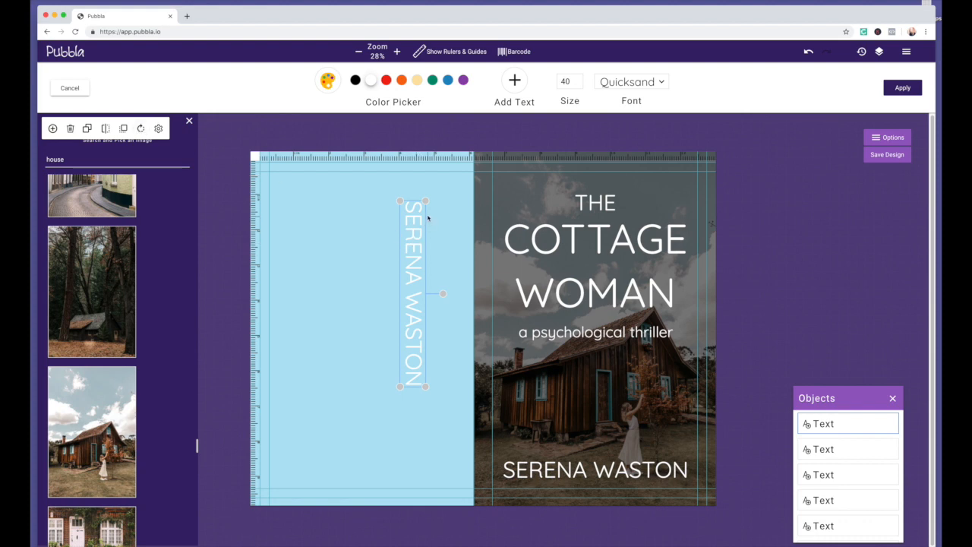
{"action": "left_click_drag", "start_coordinate": [426, 200], "coordinate": [482, 404]}
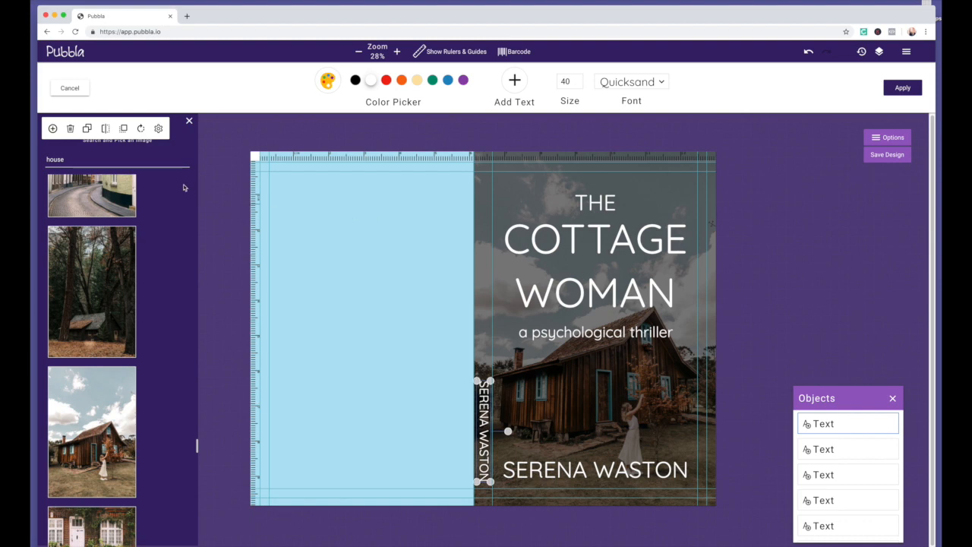
Duplicate it higher up the spine and retype it as 'THE COTTAGE WOMAN'
{"action": "left_click", "coordinate": [87, 128]}
{"action": "left_click_drag", "start_coordinate": [490, 361], "coordinate": [487, 290]}
{"action": "double_click", "coordinate": [481, 278]}
{"action": "type", "text": "THE COTTATE"}
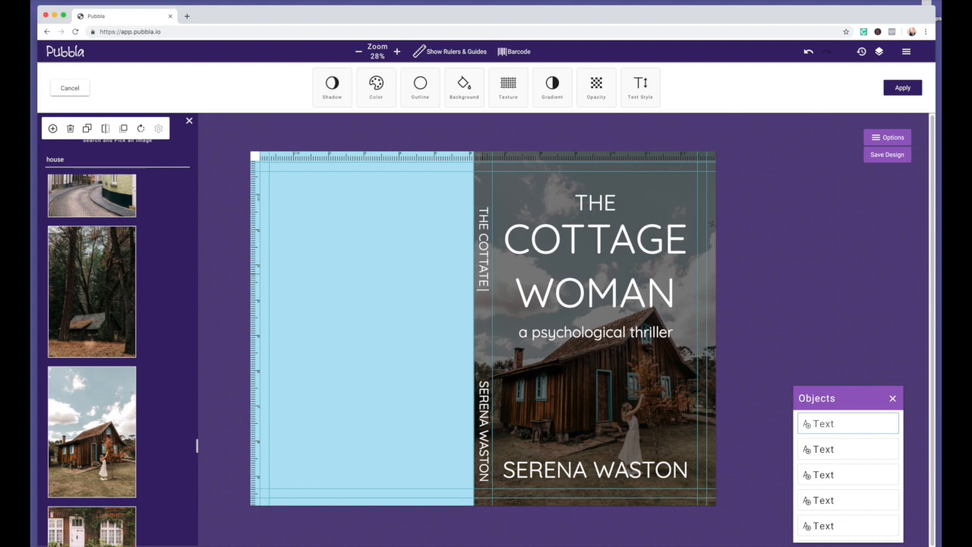
{"action": "type", "text": " WO"}
{"action": "key", "text": "BackSpace"}
{"action": "key", "text": "BackSpace"}
{"action": "key", "text": "BackSpace"}
{"action": "key", "text": "BackSpace"}
{"action": "key", "text": "BackSpace"}
{"action": "type", "text": "GE WOMAN"}
Move the subtitle copy to the top of the back cover and make it black
{"action": "scroll", "coordinate": [511, 286], "scroll_direction": "down", "scroll_amount": 3}
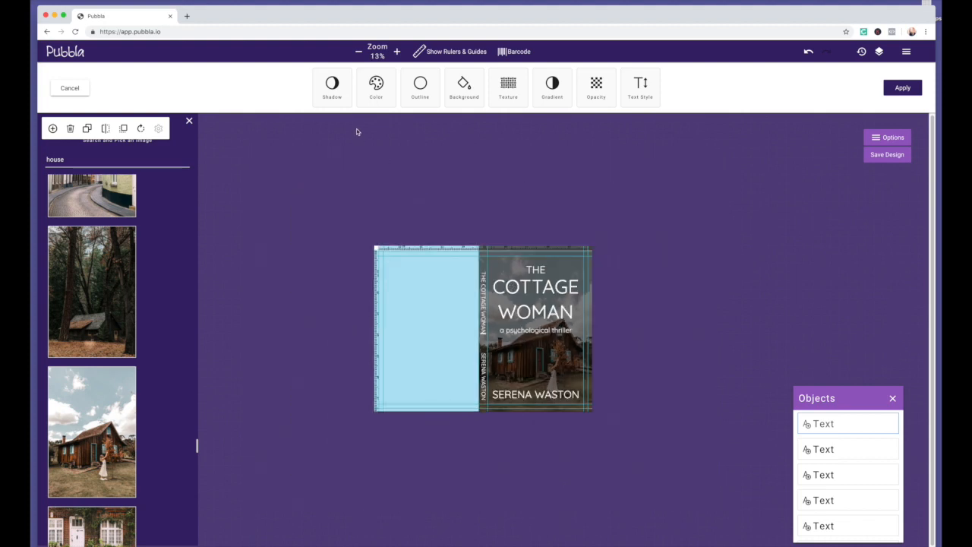
{"action": "left_click", "coordinate": [395, 51]}
{"action": "left_click", "coordinate": [395, 51]}
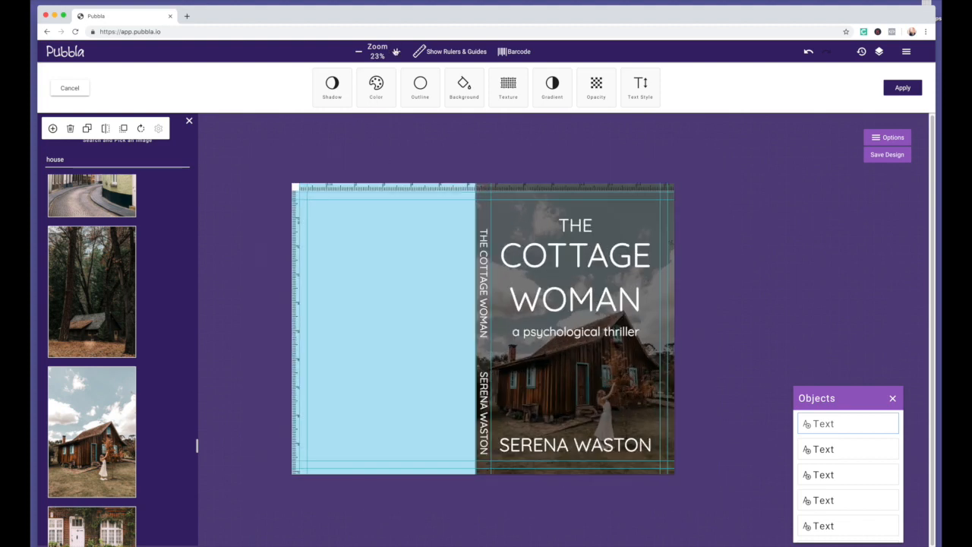
{"action": "left_click", "coordinate": [396, 52]}
{"action": "left_click_drag", "start_coordinate": [563, 331], "coordinate": [341, 220]}
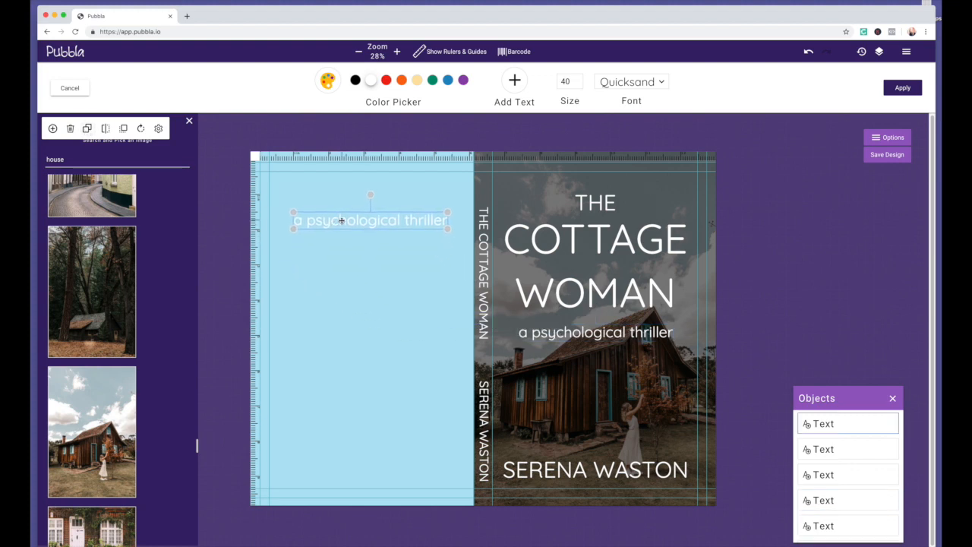
{"action": "double_click", "coordinate": [341, 220]}
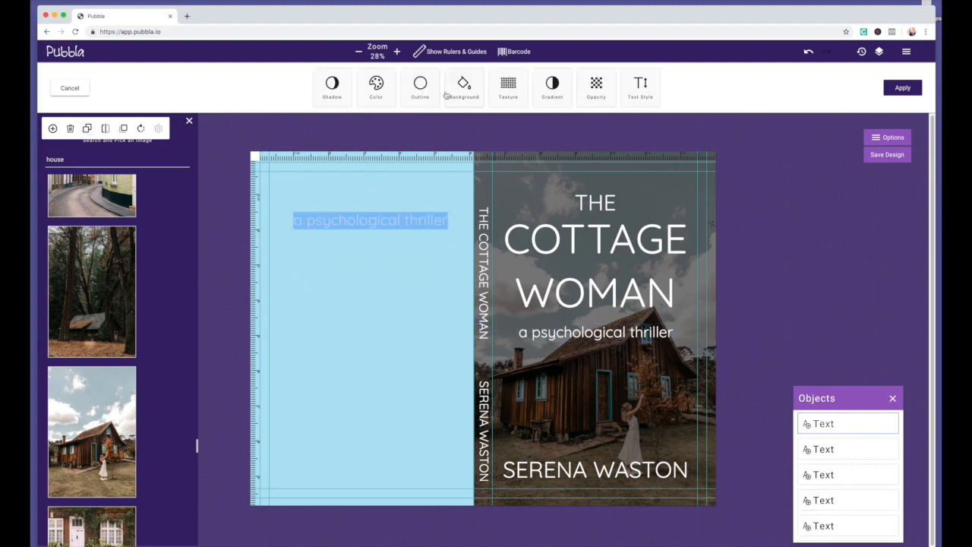
{"action": "left_click", "coordinate": [376, 83]}
{"action": "left_click", "coordinate": [448, 80]}
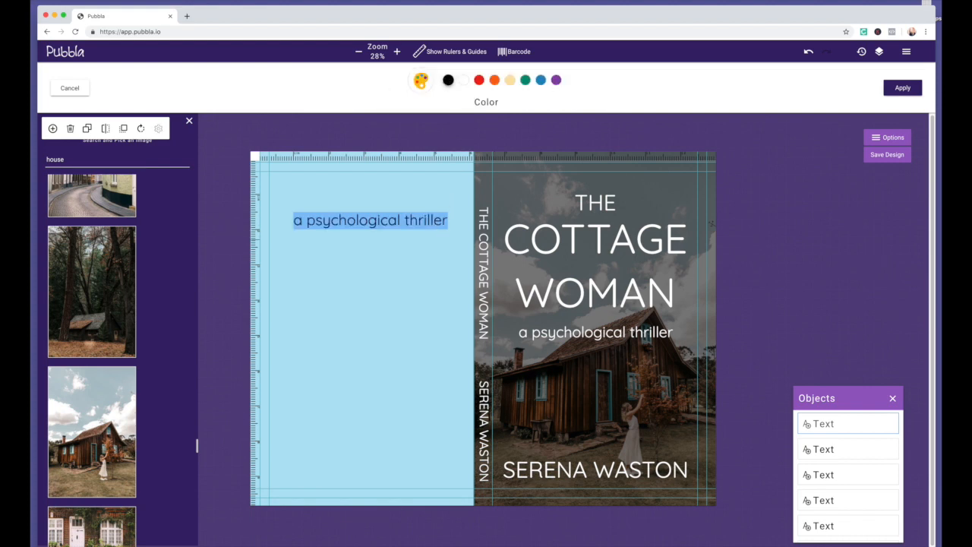
Replace that subtitle text with the copied Lorem ipsum paragraph
{"action": "key", "text": "super+Tab"}
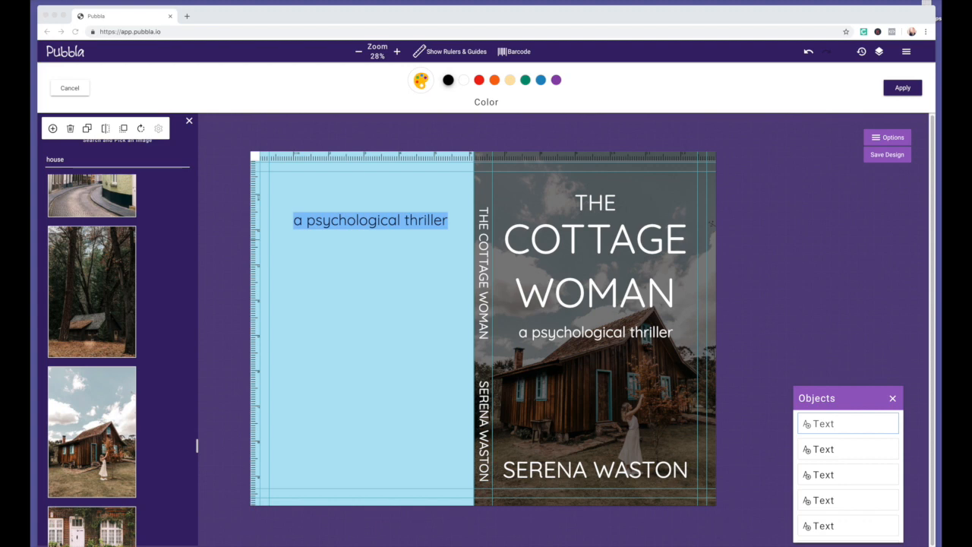
{"action": "left_click", "coordinate": [352, 224]}
{"action": "left_click", "coordinate": [347, 221]}
{"action": "key", "text": "super+a"}
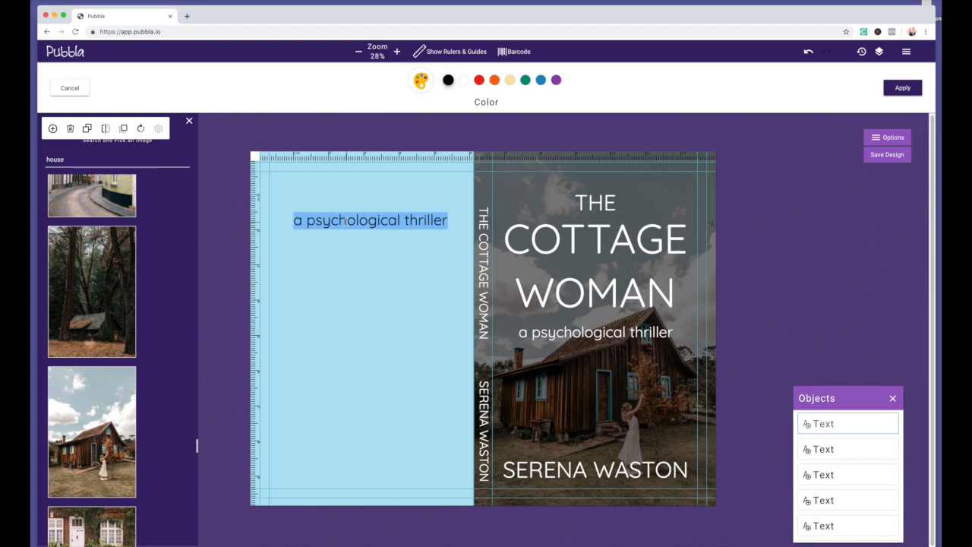
{"action": "type", "text": "Lorem ipsum dolor sit amet, consectetur adipiscing elit. Donec imperdiet pellentesque porta. Nulla id dolor blandit, tempor metus a, pretium sem. Aliquam quis dignissim quam. Praesent sit amet ultricies felis. Duis laoreet blandit quam a egestas. Ut scelerisque, lorem vel bibendum varius, ex ligula pellentesque felis, sed aliquam ipsum ante feugiat mauris."}
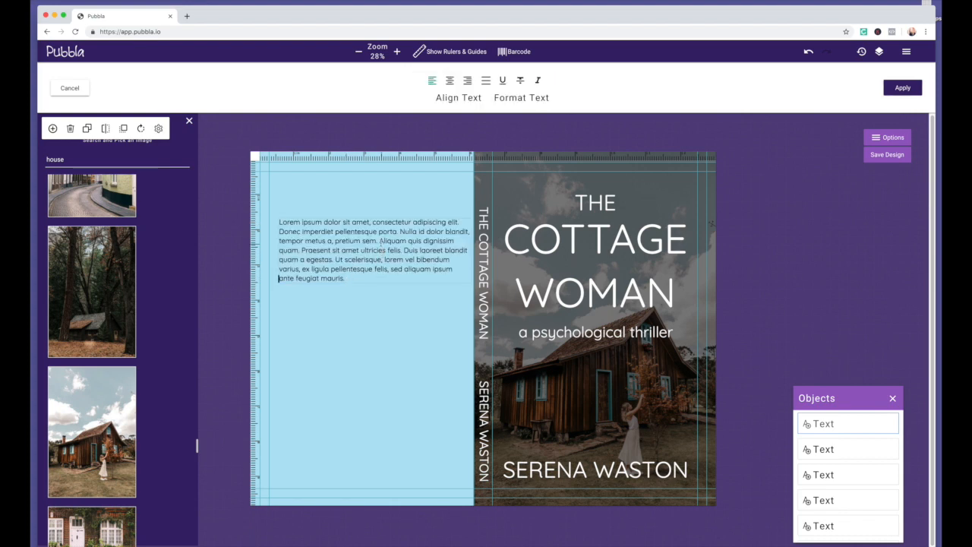
Centre the Lorem ipsum text and start a new paragraph at 'Aliquam'
{"action": "key", "text": "super+a"}
{"action": "key", "text": "super+e"}
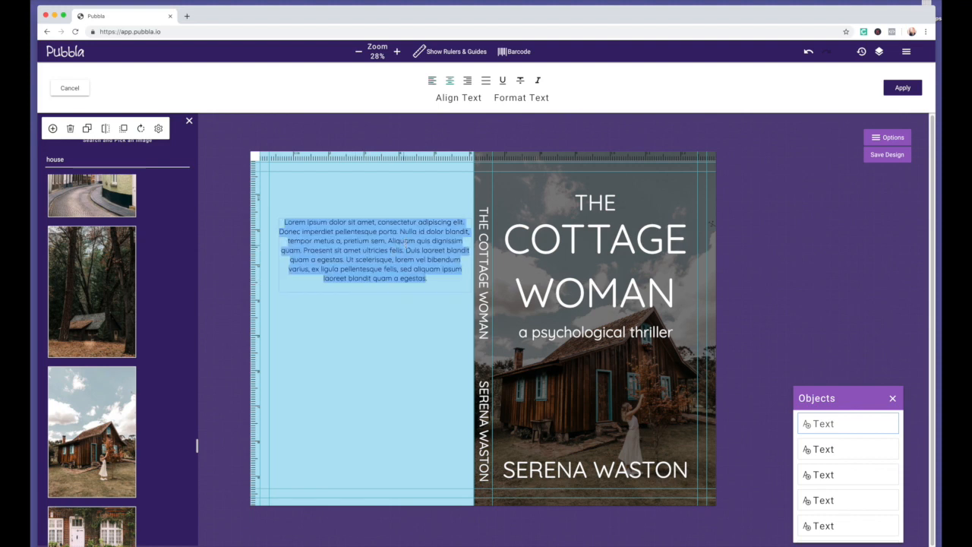
{"action": "left_click", "coordinate": [388, 240]}
{"action": "key", "text": "Return"}
{"action": "key", "text": "Return"}
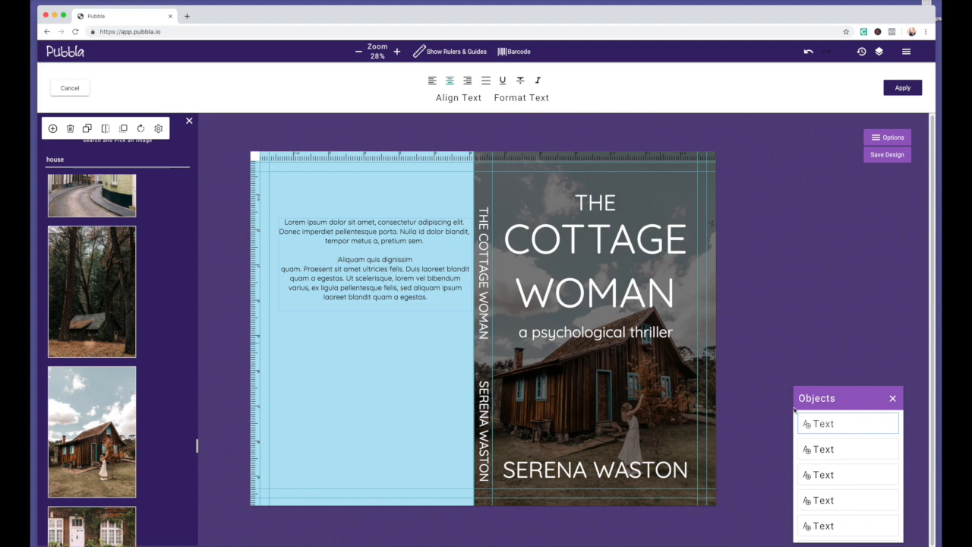
Move the text block higher on the back cover and shrink it slightly
{"action": "left_click", "coordinate": [833, 449]}
{"action": "left_click", "coordinate": [822, 425]}
{"action": "left_click_drag", "start_coordinate": [420, 257], "coordinate": [396, 216]}
{"action": "left_click_drag", "start_coordinate": [464, 290], "coordinate": [422, 279]}
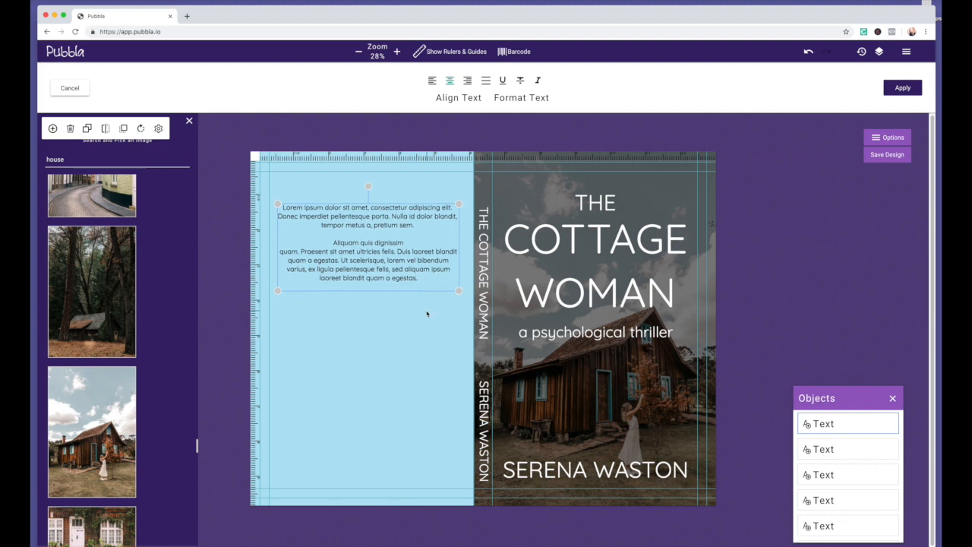
{"action": "left_click", "coordinate": [427, 313]}
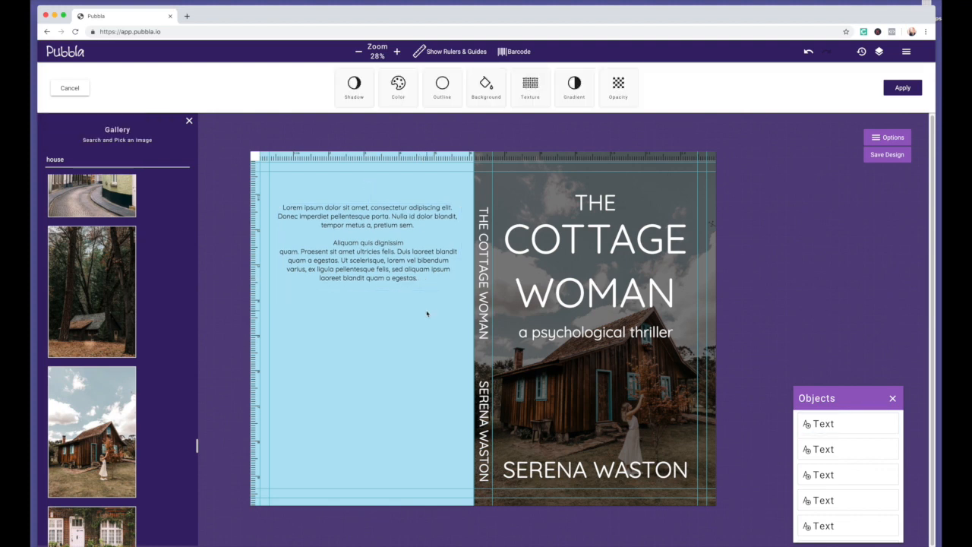
Copy the subtitle to the back-cover top, retype it 'BACK COVER HEADER', and make it black
{"action": "left_click", "coordinate": [559, 342]}
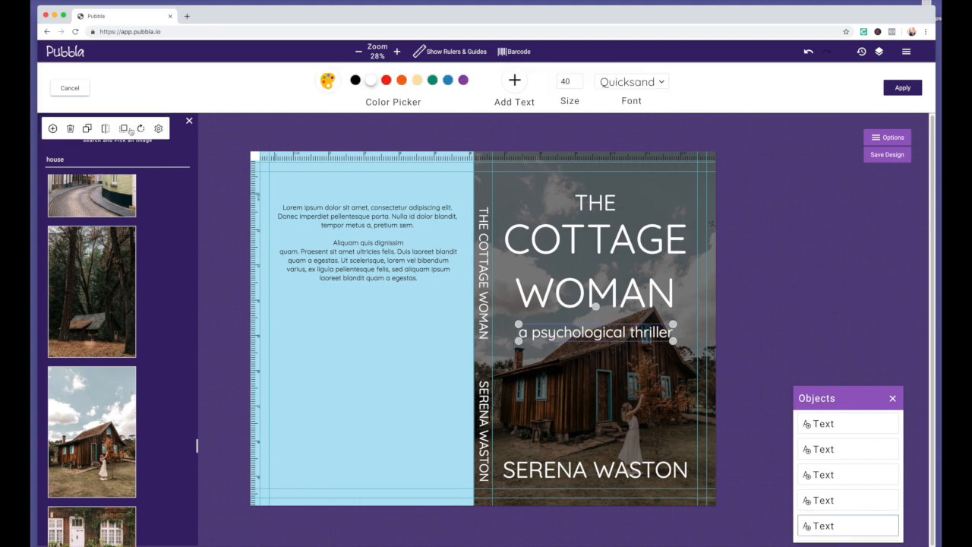
{"action": "left_click", "coordinate": [88, 128]}
{"action": "left_click_drag", "start_coordinate": [448, 330], "coordinate": [330, 188]}
{"action": "double_click", "coordinate": [332, 187]}
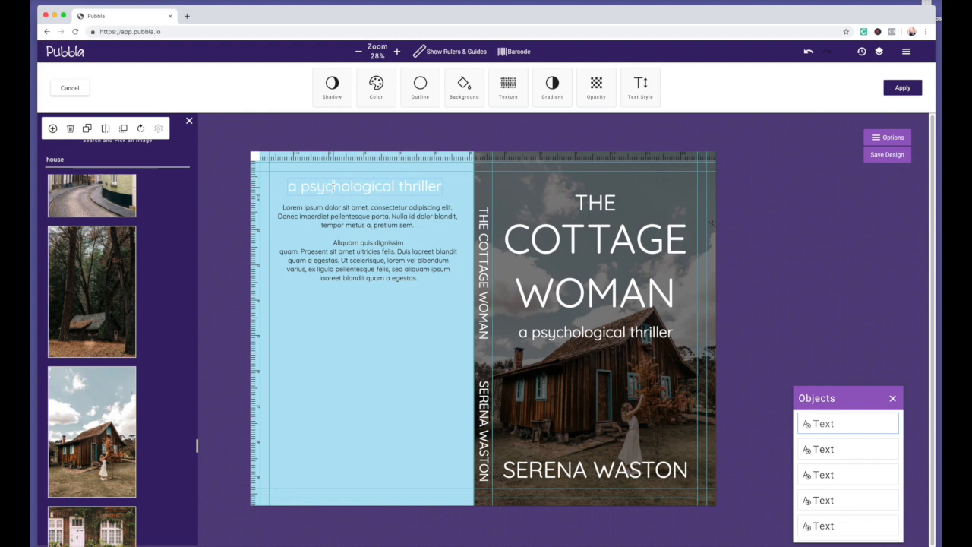
{"action": "type", "text": "BA"}
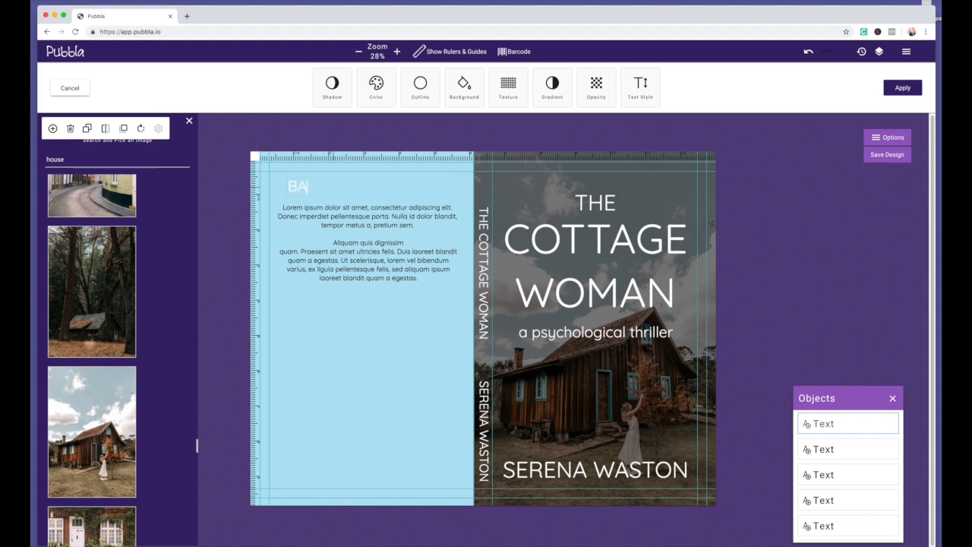
{"action": "type", "text": "CK COVER HEADER"}
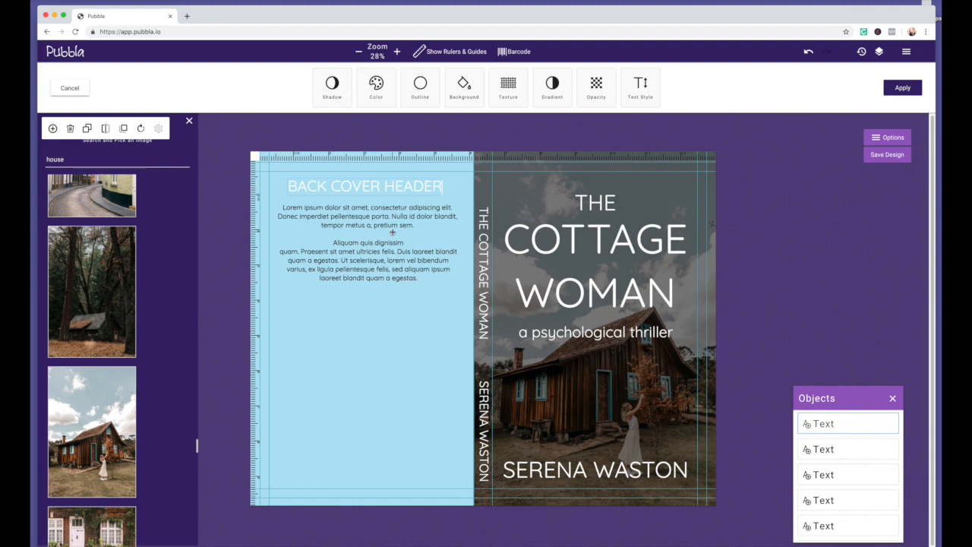
{"action": "triple_click", "coordinate": [395, 188]}
{"action": "left_click", "coordinate": [375, 85]}
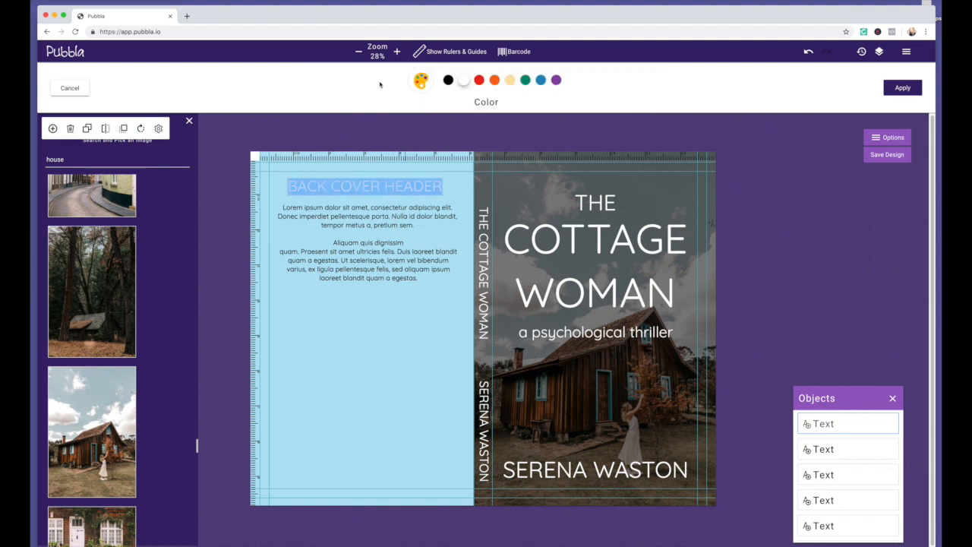
{"action": "left_click", "coordinate": [448, 81]}
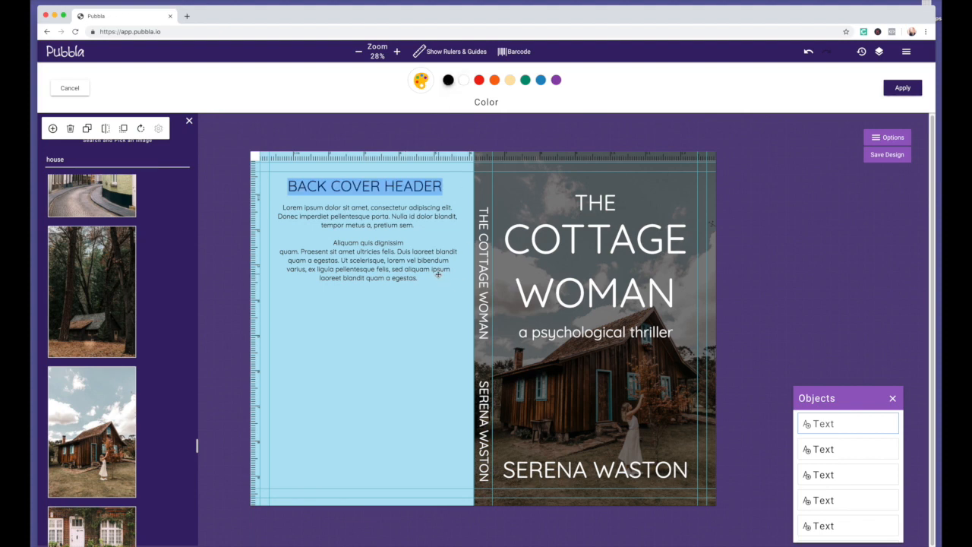
Nudge the header down slightly and add a vertical guide at the back-cover centre
{"action": "left_click", "coordinate": [820, 450]}
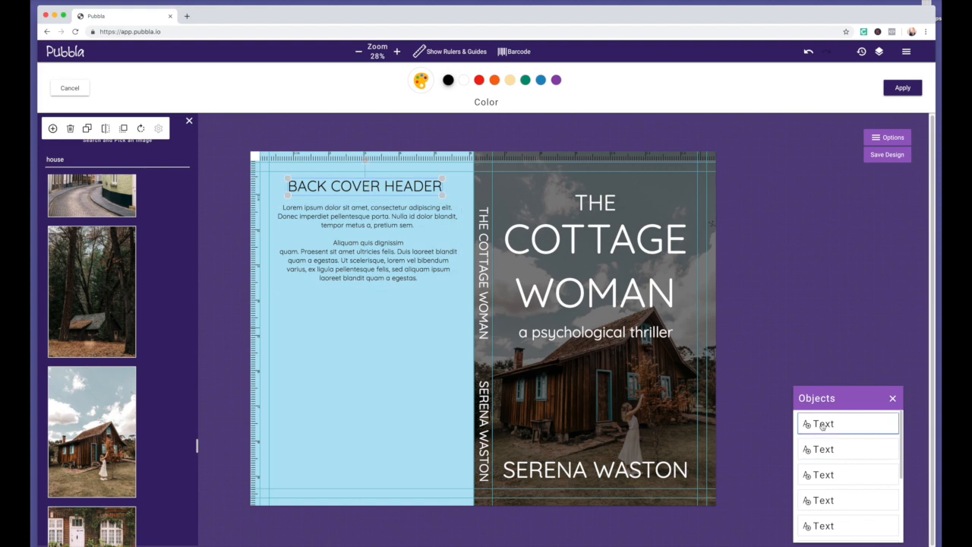
{"action": "left_click_drag", "start_coordinate": [385, 188], "coordinate": [384, 191]}
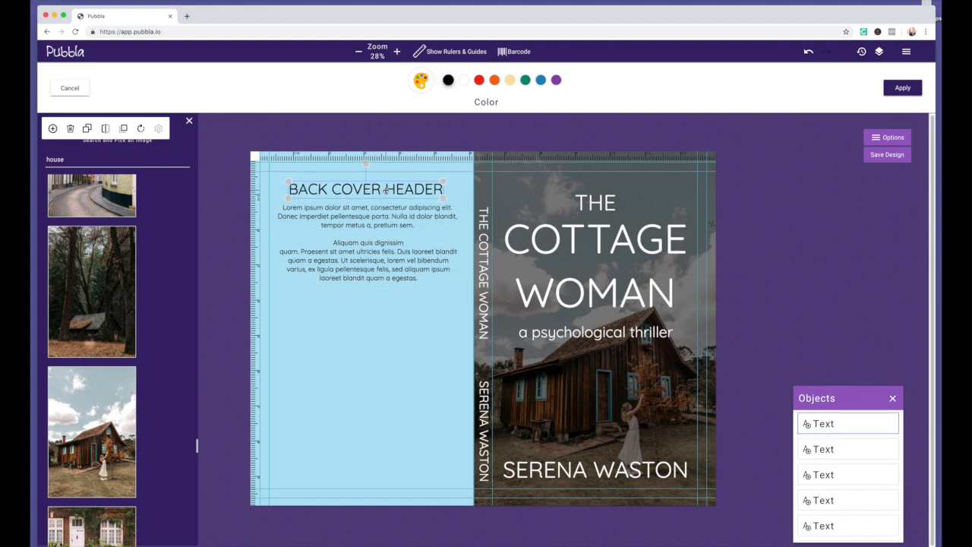
{"action": "left_click_drag", "start_coordinate": [273, 256], "coordinate": [377, 275]}
{"action": "left_click", "coordinate": [381, 262]}
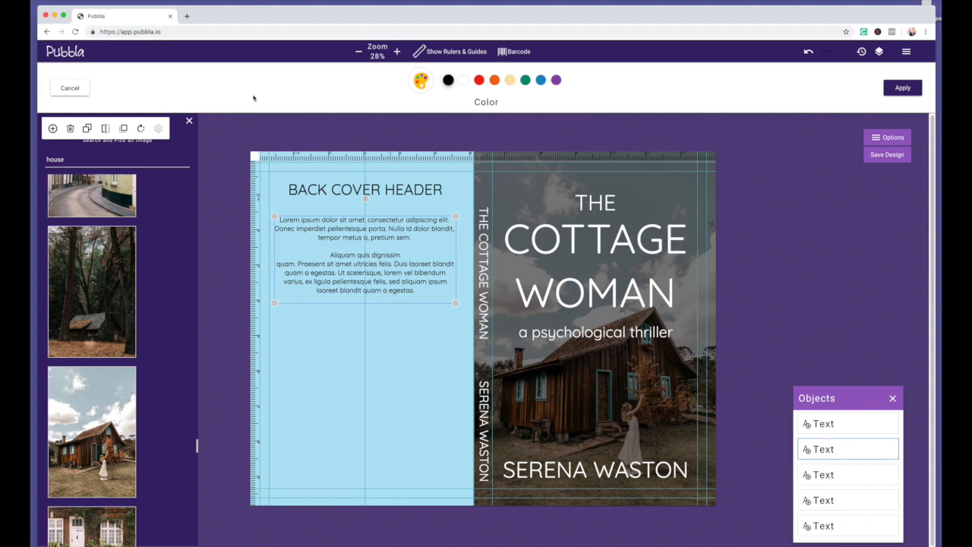
{"action": "left_click", "coordinate": [900, 89]}
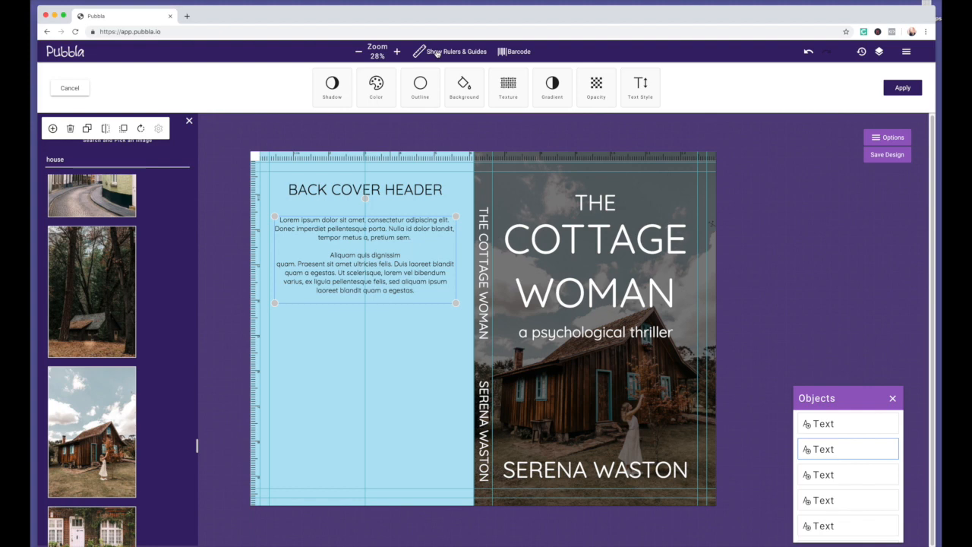
{"action": "left_click", "coordinate": [515, 52]}
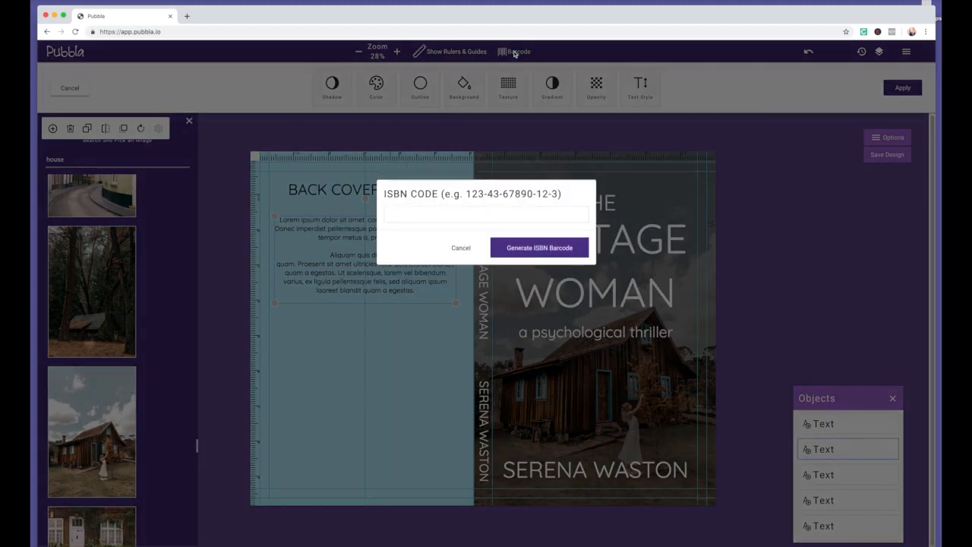
{"action": "left_click", "coordinate": [440, 217]}
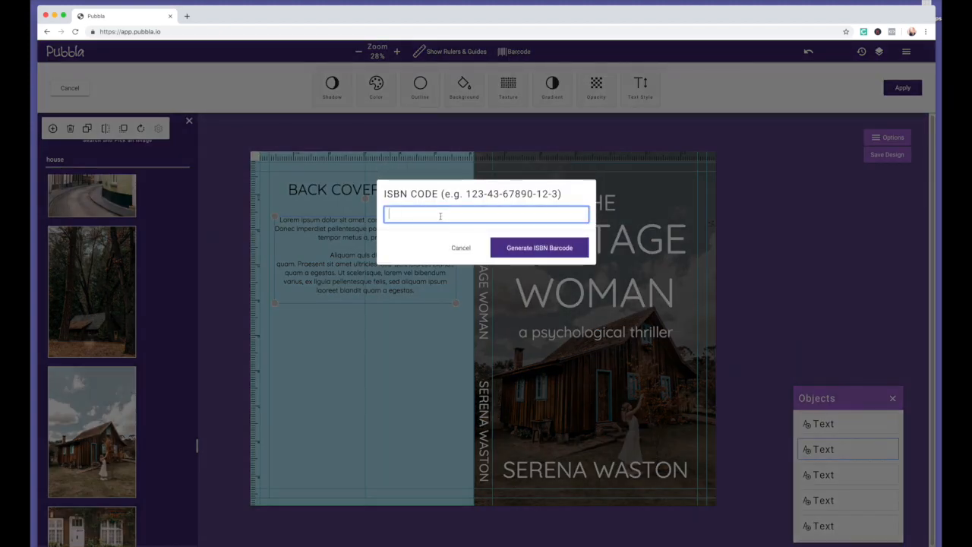
{"action": "type", "text": "978-12-34567-"}
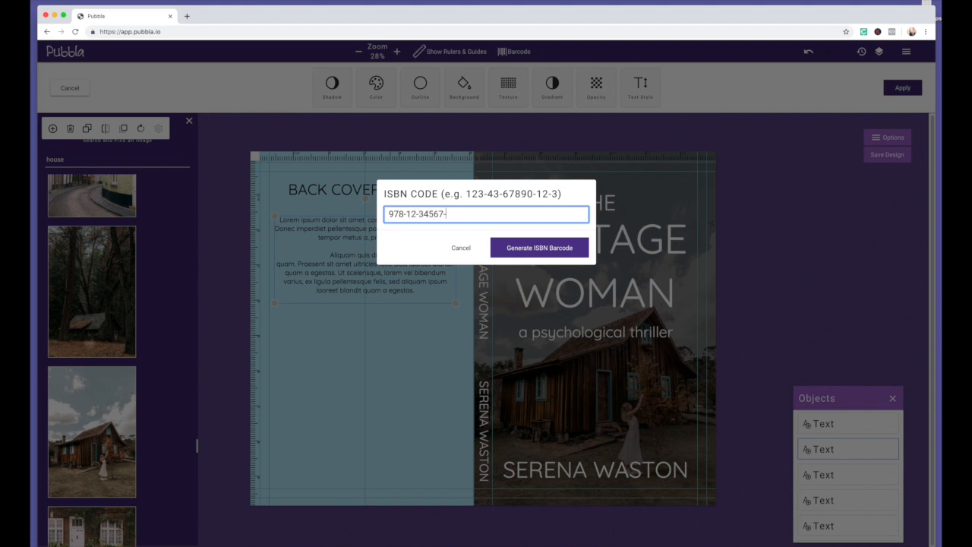
{"action": "type", "text": "89-7"}
{"action": "left_click", "coordinate": [531, 249]}
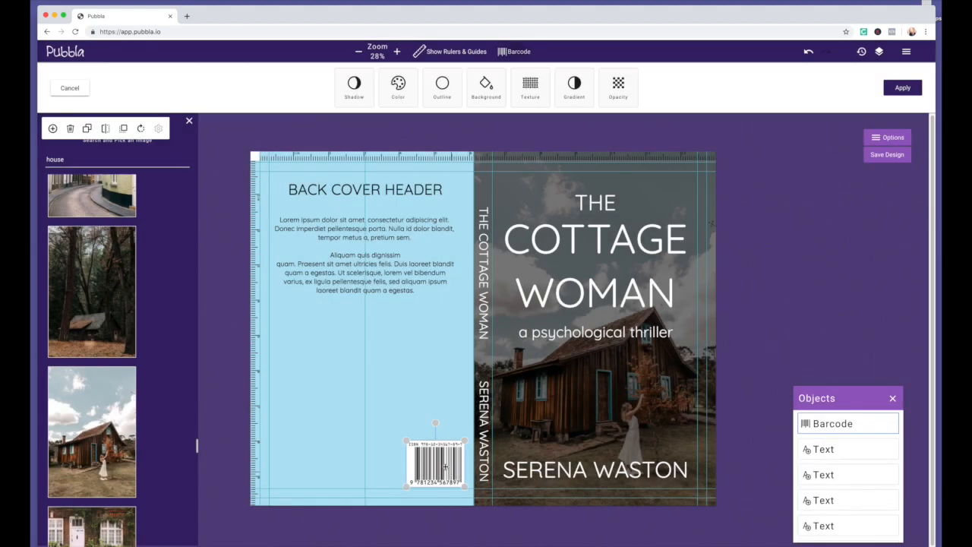
Enlarge the barcode slightly and duplicate the body text, deleting the copy's second paragraph
{"action": "mouse_move", "coordinate": [406, 440]}
{"action": "left_mouse_down"}
{"action": "mouse_move", "coordinate": [393, 425]}
{"action": "mouse_move", "coordinate": [414, 438]}
{"action": "left_mouse_up"}
{"action": "left_click", "coordinate": [416, 283]}
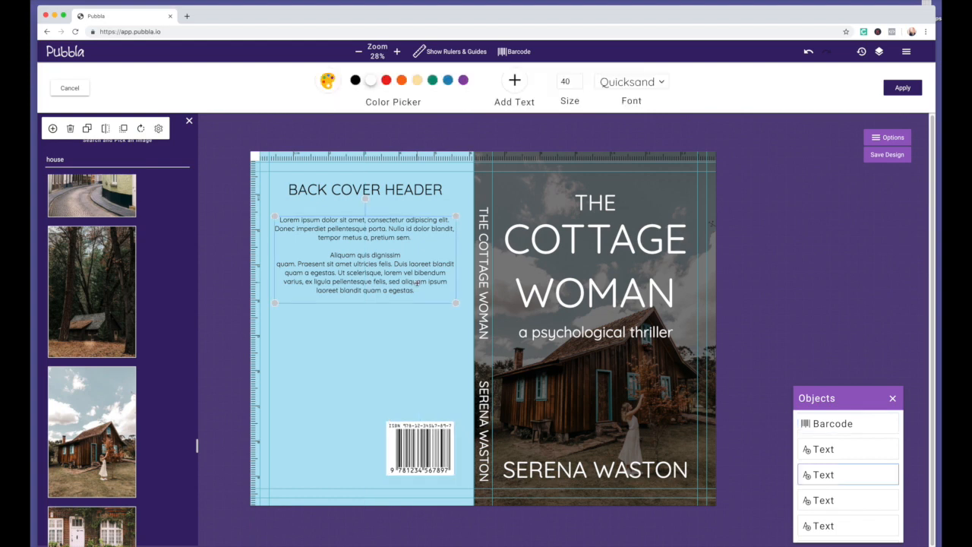
{"action": "left_click", "coordinate": [87, 129]}
{"action": "left_click_drag", "start_coordinate": [338, 295], "coordinate": [334, 386]}
{"action": "left_click", "coordinate": [420, 341]}
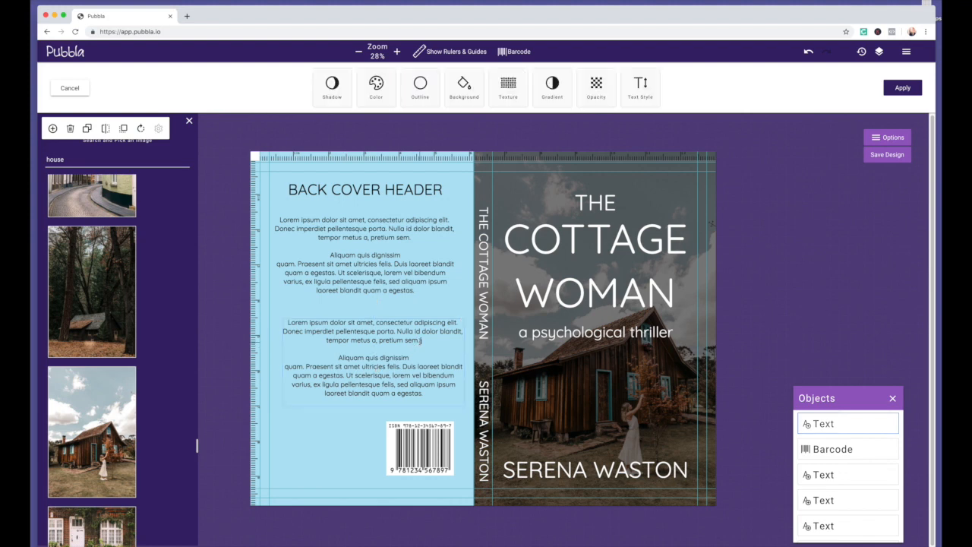
{"action": "left_click_drag", "start_coordinate": [422, 341], "coordinate": [448, 391]}
{"action": "key", "text": "BackSpace"}
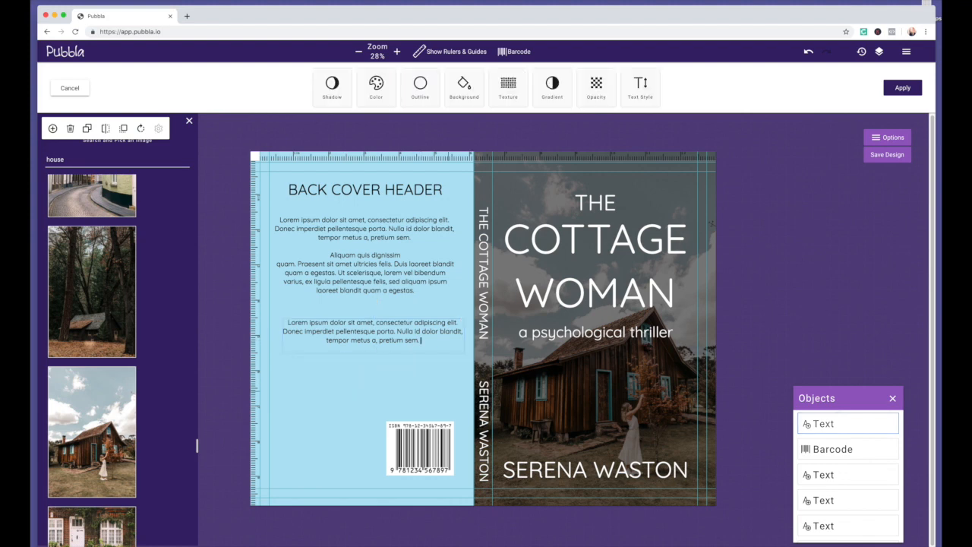
Left-align the short paragraph and narrow its box so the text reflows
{"action": "left_click_drag", "start_coordinate": [436, 348], "coordinate": [243, 320]}
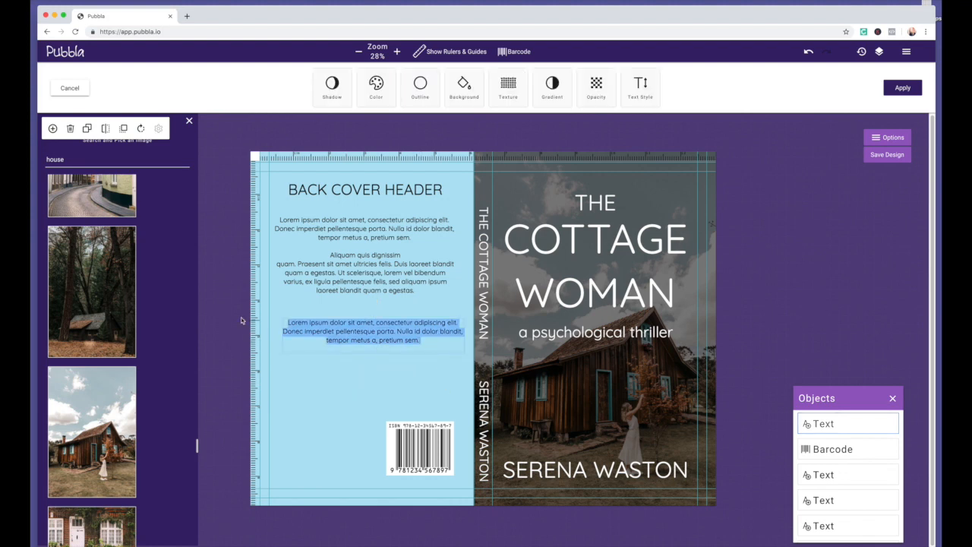
{"action": "left_click", "coordinate": [636, 86]}
{"action": "left_click", "coordinate": [432, 81]}
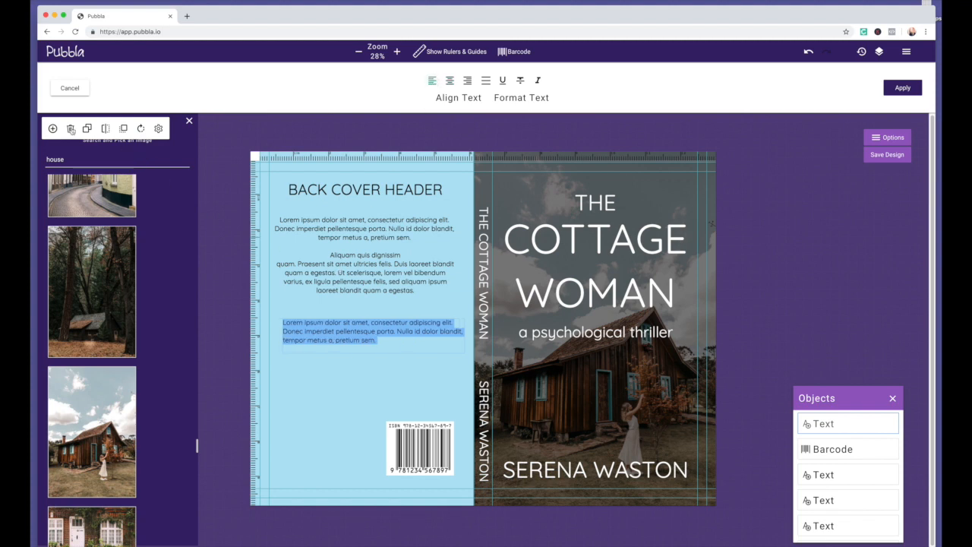
{"action": "left_click", "coordinate": [902, 88]}
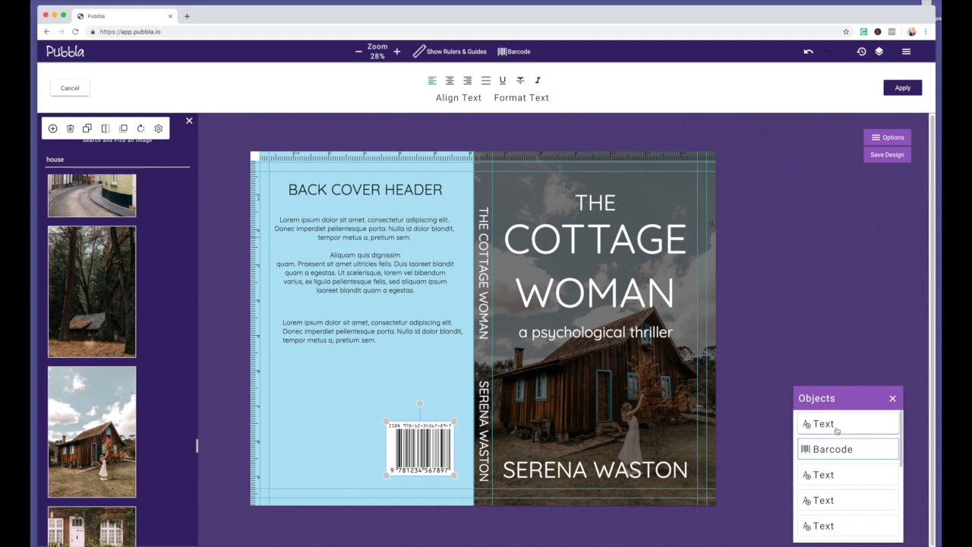
{"action": "left_click_drag", "start_coordinate": [465, 353], "coordinate": [434, 353]}
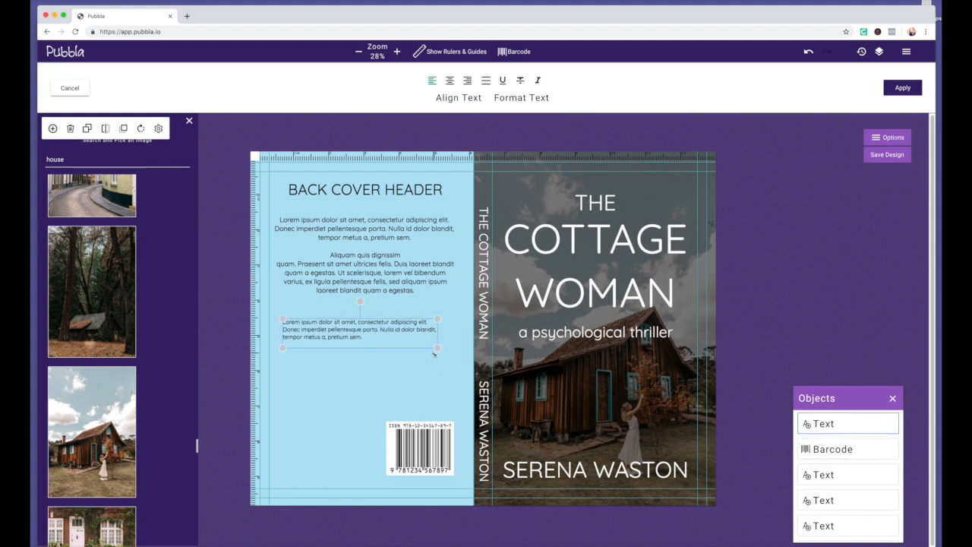
Try a line break before 'Nulla', remove it, and move the paragraph down above the barcode
{"action": "double_click", "coordinate": [386, 329]}
{"action": "key", "text": "Left"}
{"action": "key", "text": "Return"}
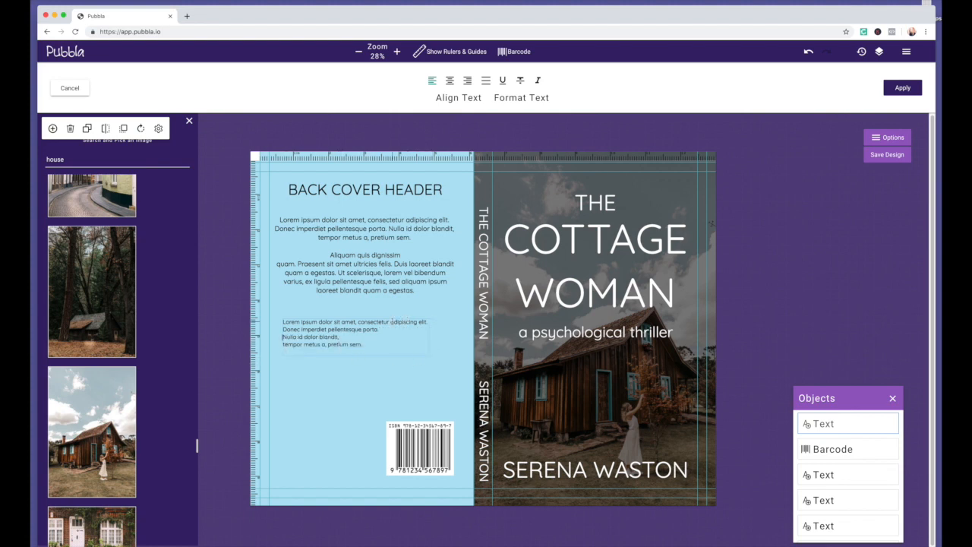
{"action": "key", "text": "BackSpace"}
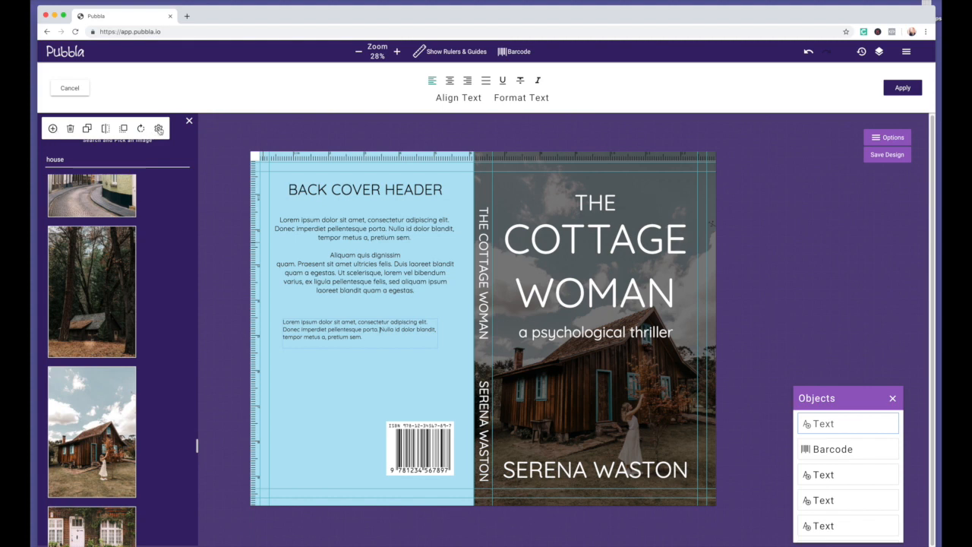
{"action": "left_click", "coordinate": [844, 449]}
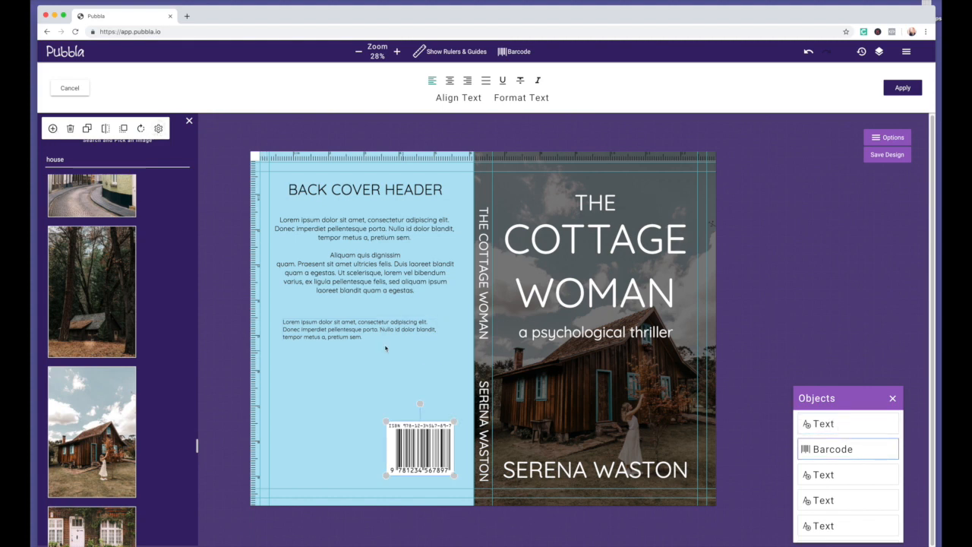
{"action": "left_click_drag", "start_coordinate": [371, 327], "coordinate": [373, 377]}
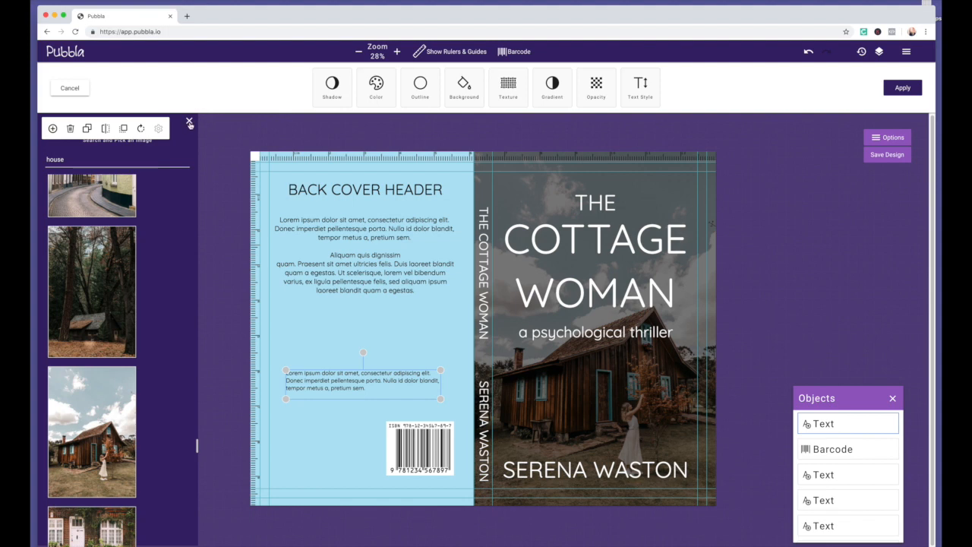
Insert author.jpeg small at the lower left of the back cover, with the paragraph beside it
{"action": "left_click", "coordinate": [888, 137]}
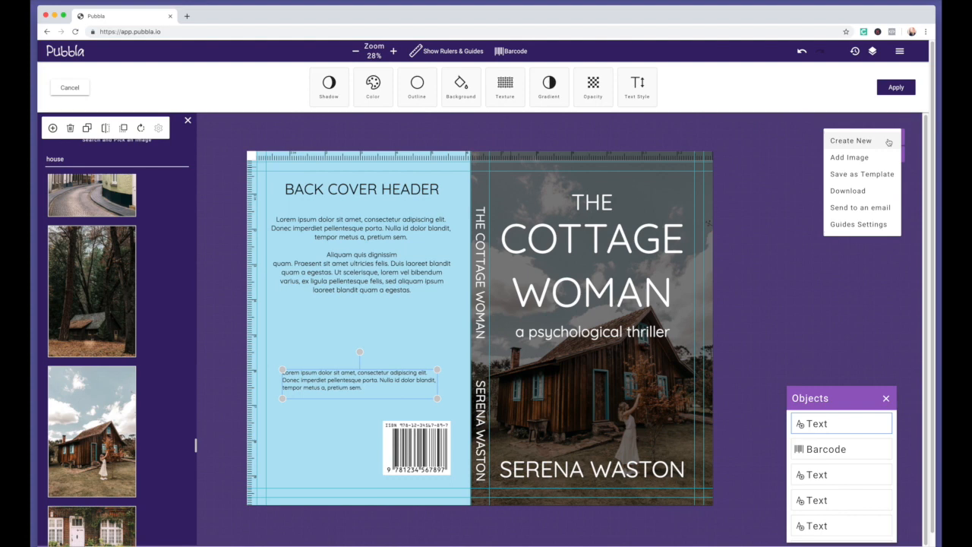
{"action": "left_click", "coordinate": [860, 158]}
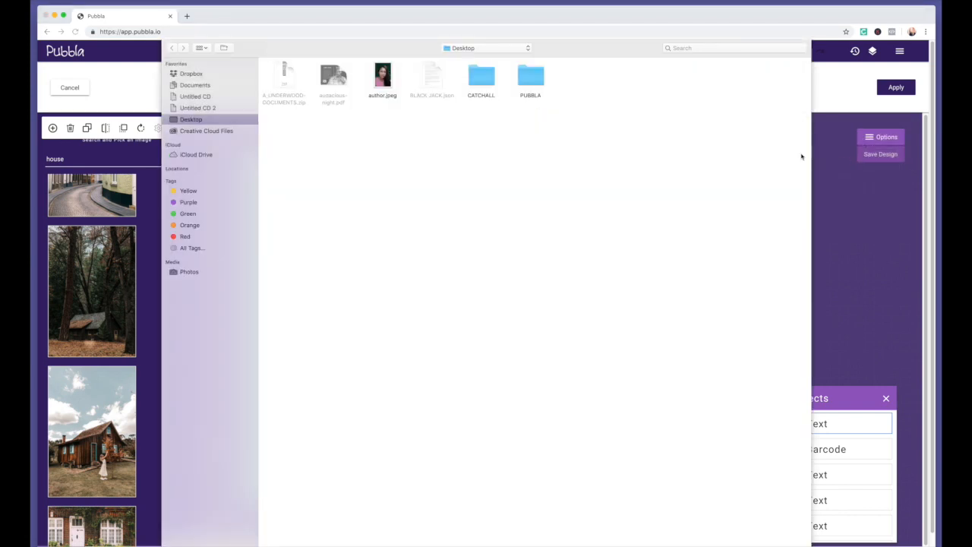
{"action": "double_click", "coordinate": [385, 78]}
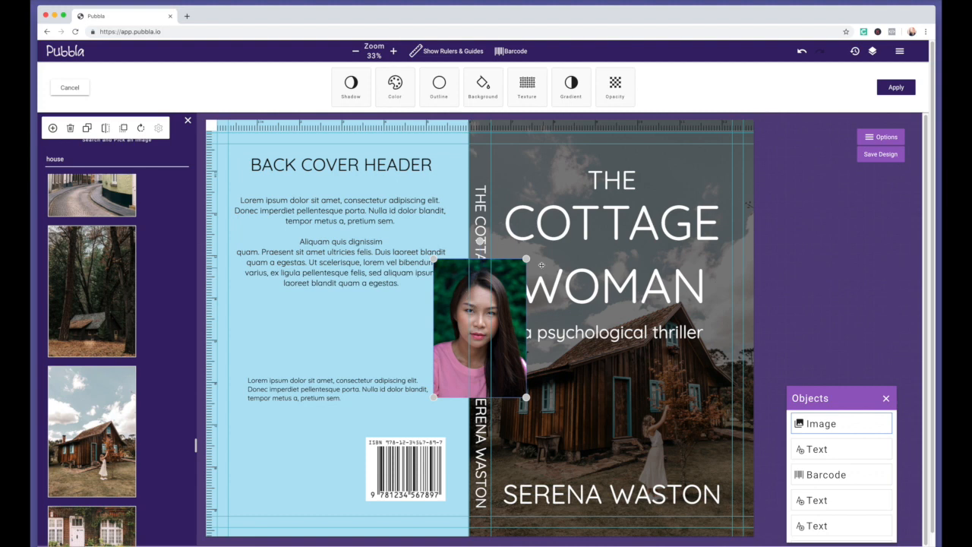
{"action": "left_click_drag", "start_coordinate": [526, 258], "coordinate": [493, 308]}
{"action": "left_click_drag", "start_coordinate": [456, 337], "coordinate": [264, 441]}
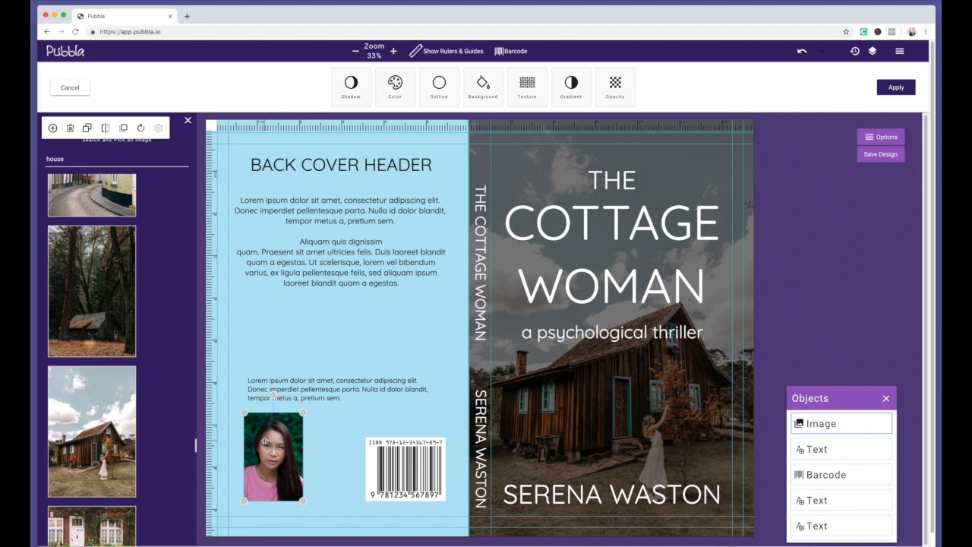
{"action": "left_click_drag", "start_coordinate": [264, 441], "coordinate": [261, 360]}
{"action": "left_click_drag", "start_coordinate": [328, 384], "coordinate": [390, 346]}
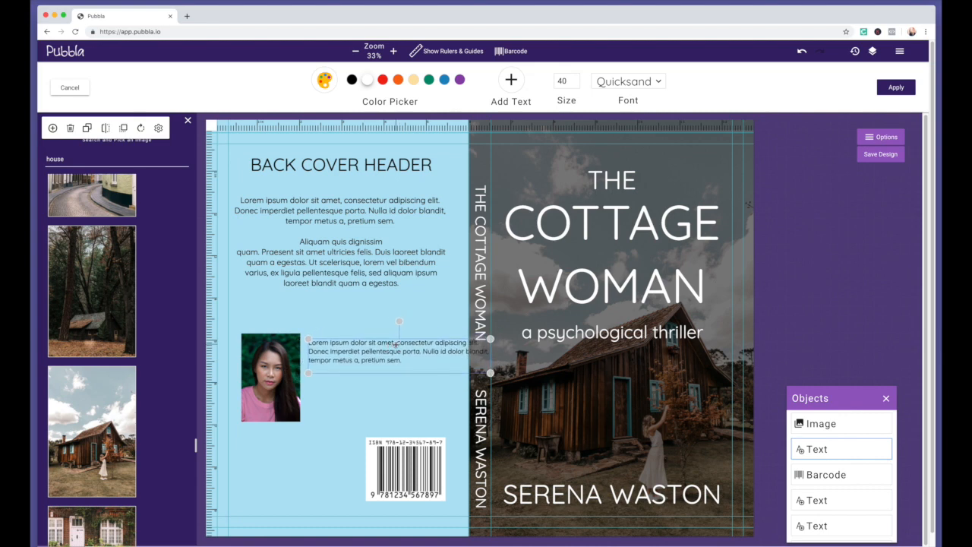
Add line breaks after 'amet,' and before 'porta.' to narrow the short paragraph
{"action": "left_click", "coordinate": [397, 342]}
{"action": "key", "text": "Return"}
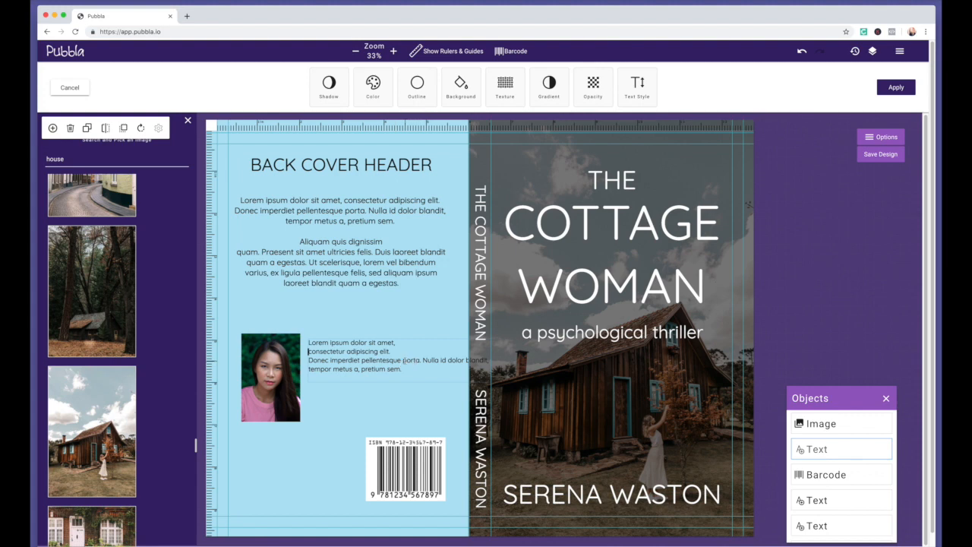
{"action": "left_click", "coordinate": [402, 360]}
{"action": "key", "text": "Return"}
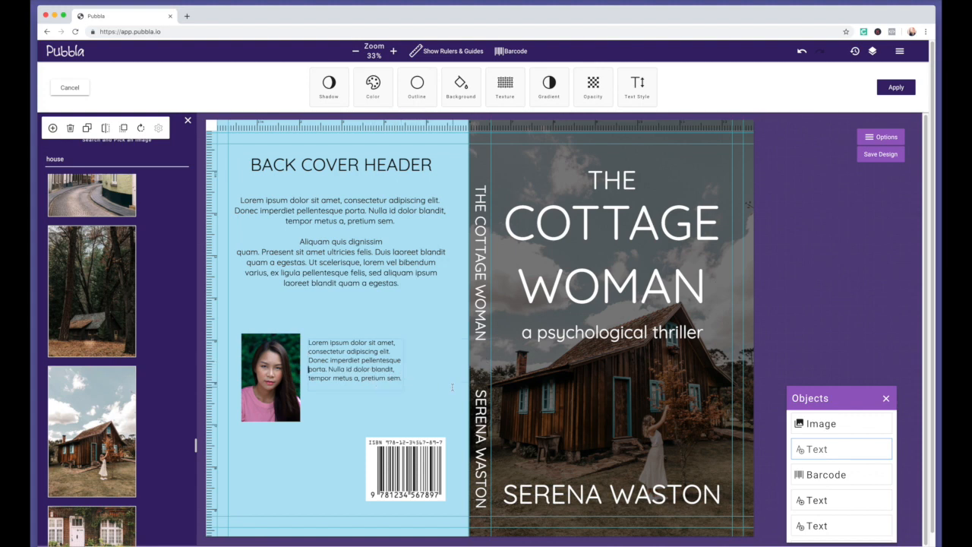
{"action": "left_click", "coordinate": [407, 412]}
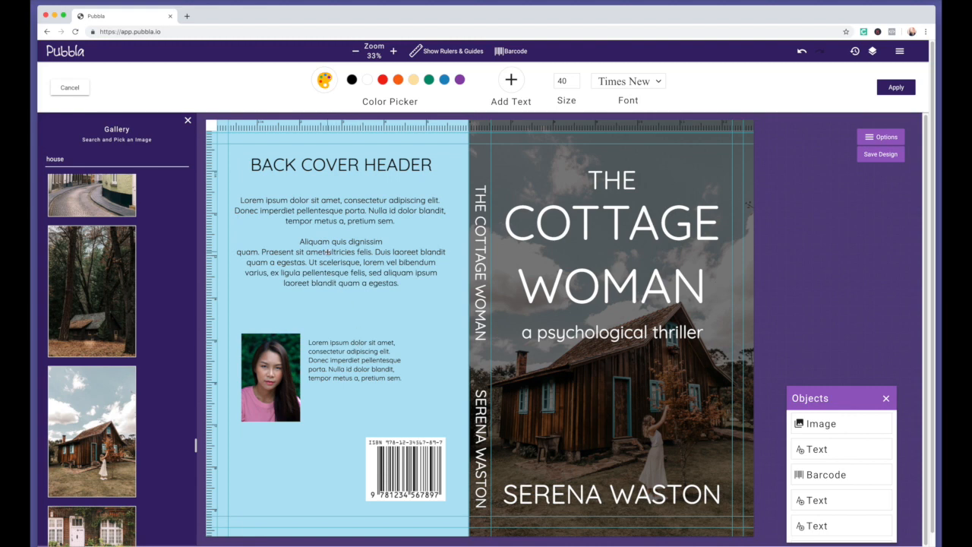
Nudge the short paragraph slightly down and the barcode slightly right and down
{"action": "left_click", "coordinate": [356, 344]}
{"action": "left_click_drag", "start_coordinate": [357, 344], "coordinate": [355, 354]}
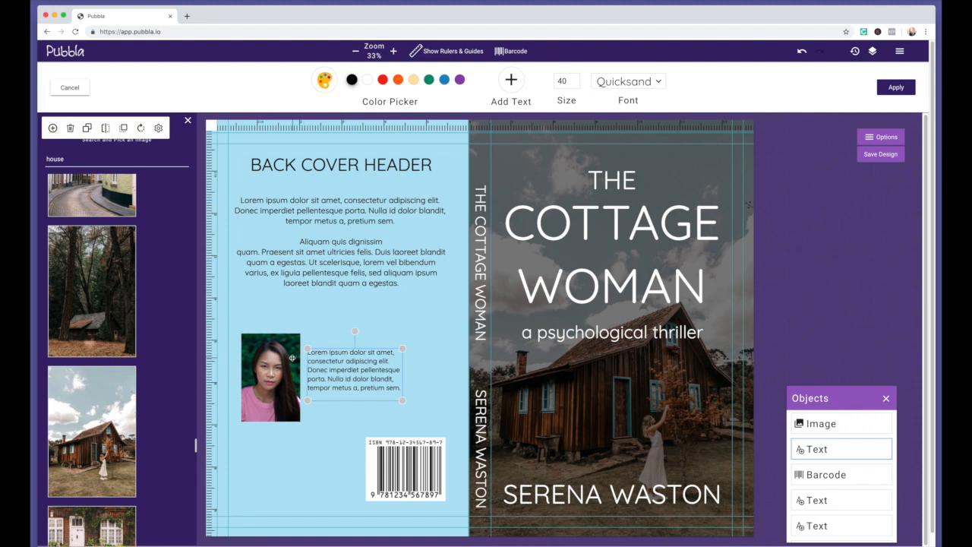
{"action": "left_click", "coordinate": [341, 353]}
{"action": "left_click_drag", "start_coordinate": [404, 448], "coordinate": [409, 451]}
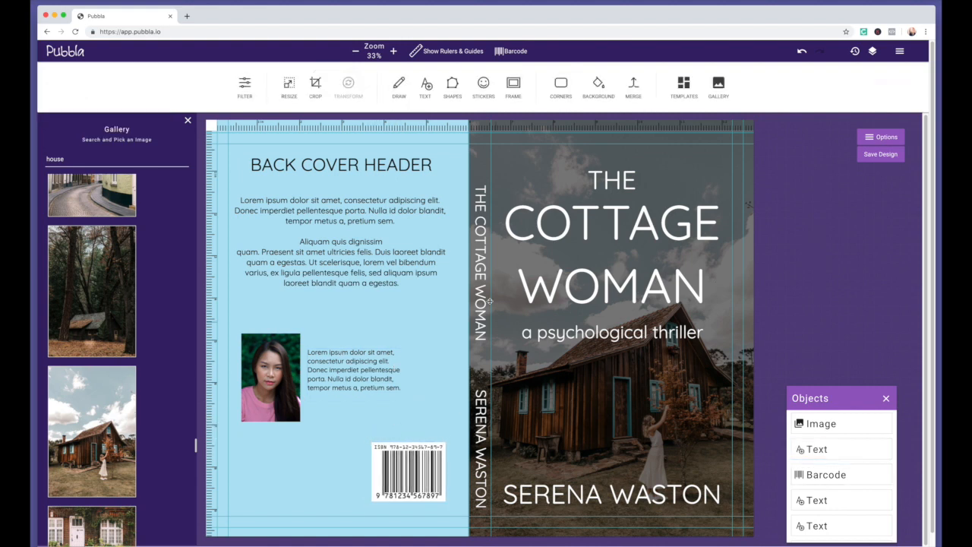
{"action": "left_click", "coordinate": [381, 162]}
Apply a thin black outline to the BACK COVER HEADER text, widening it slightly
{"action": "triple_click", "coordinate": [381, 162]}
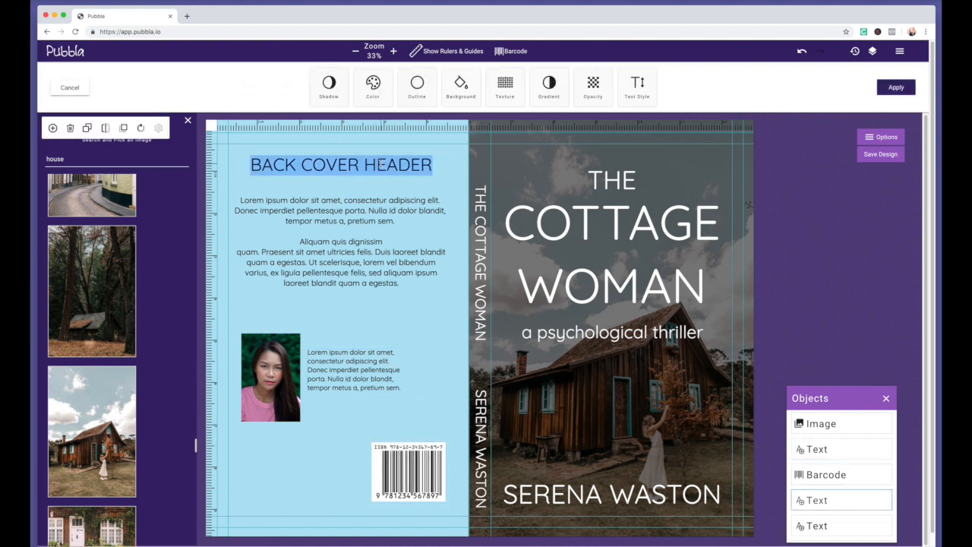
{"action": "left_click", "coordinate": [635, 84]}
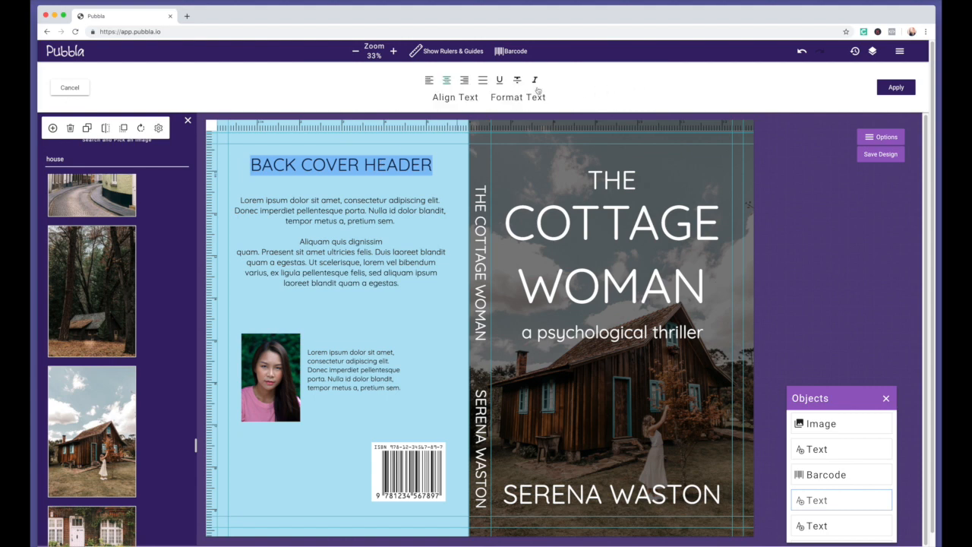
{"action": "left_click", "coordinate": [67, 88]}
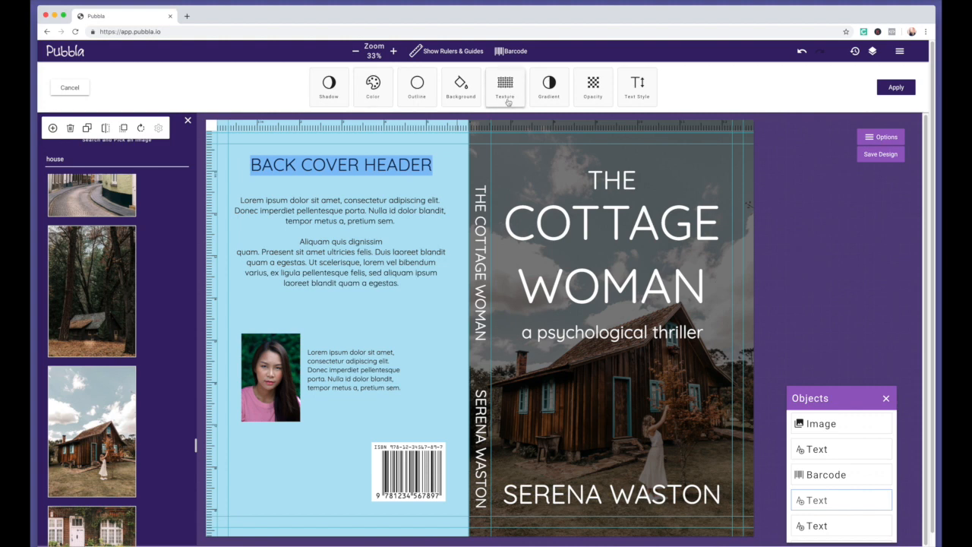
{"action": "left_click", "coordinate": [419, 90]}
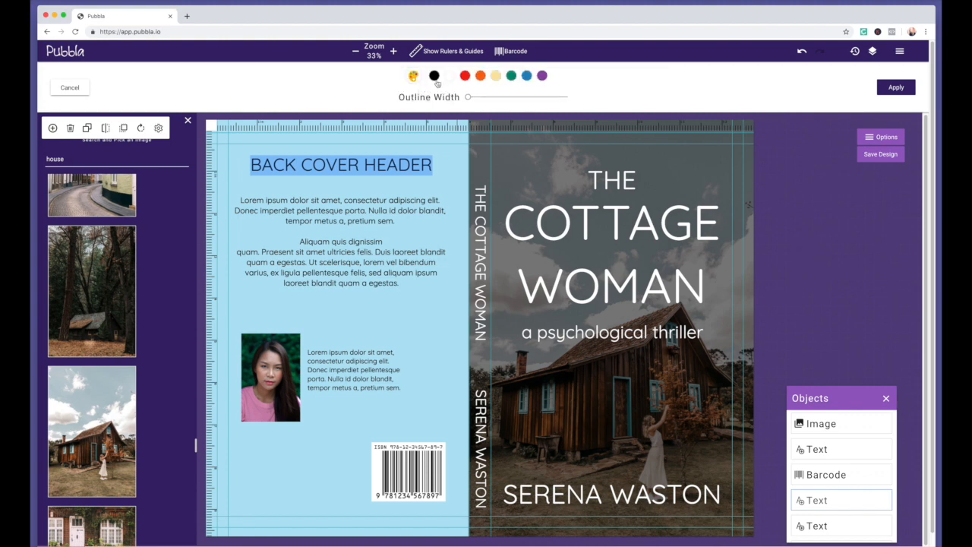
{"action": "left_click_drag", "start_coordinate": [468, 98], "coordinate": [482, 97]}
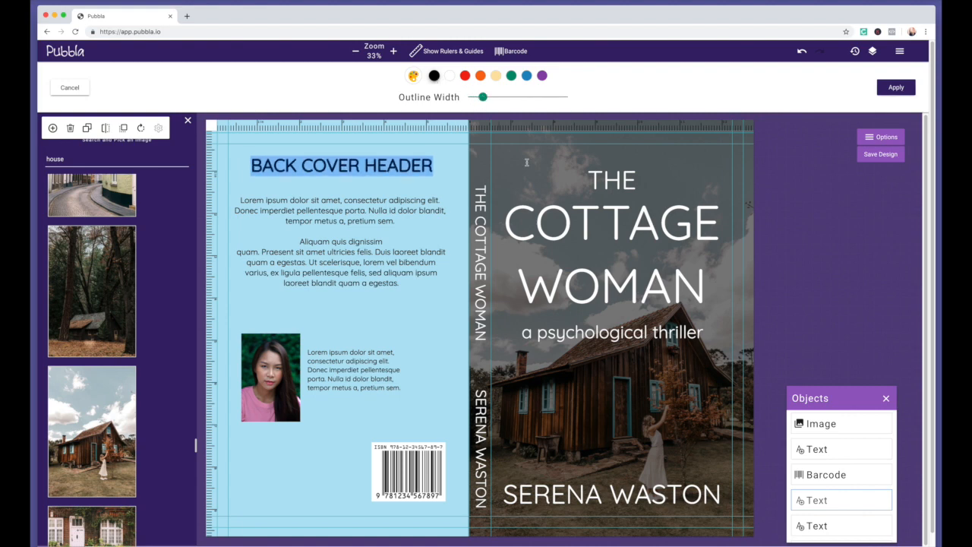
{"action": "left_click", "coordinate": [897, 88]}
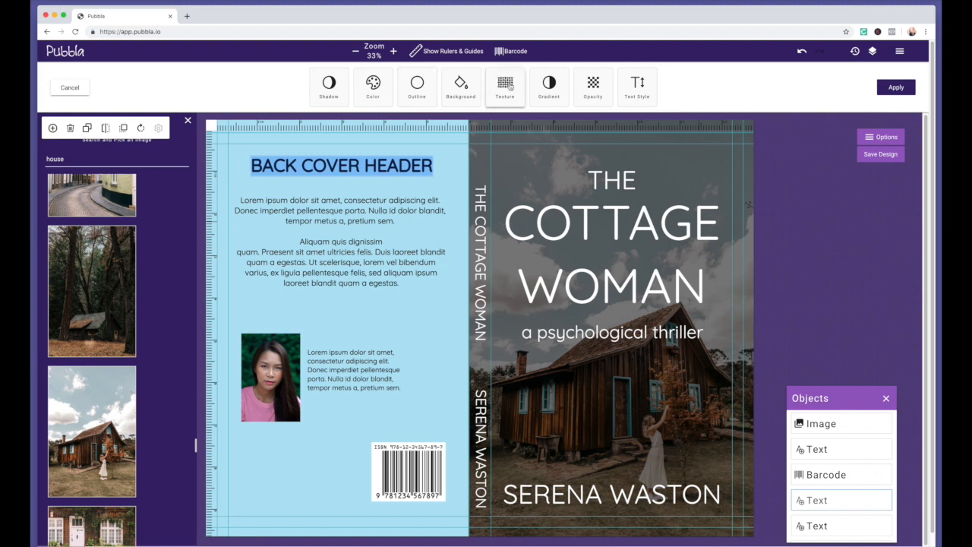
{"action": "left_click", "coordinate": [79, 91]}
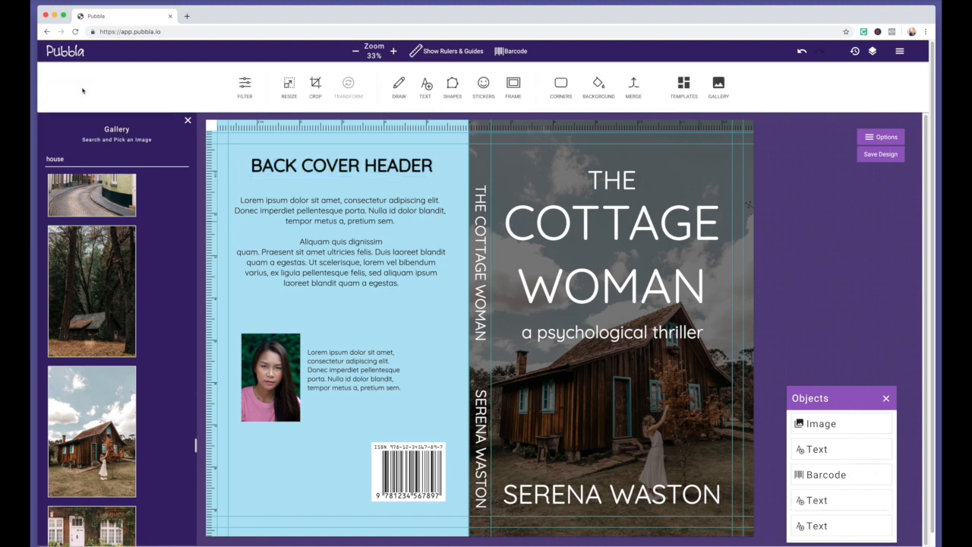
Select the COTTAGE WOMAN title and apply a slightly widened white outline to it
{"action": "left_click", "coordinate": [246, 87]}
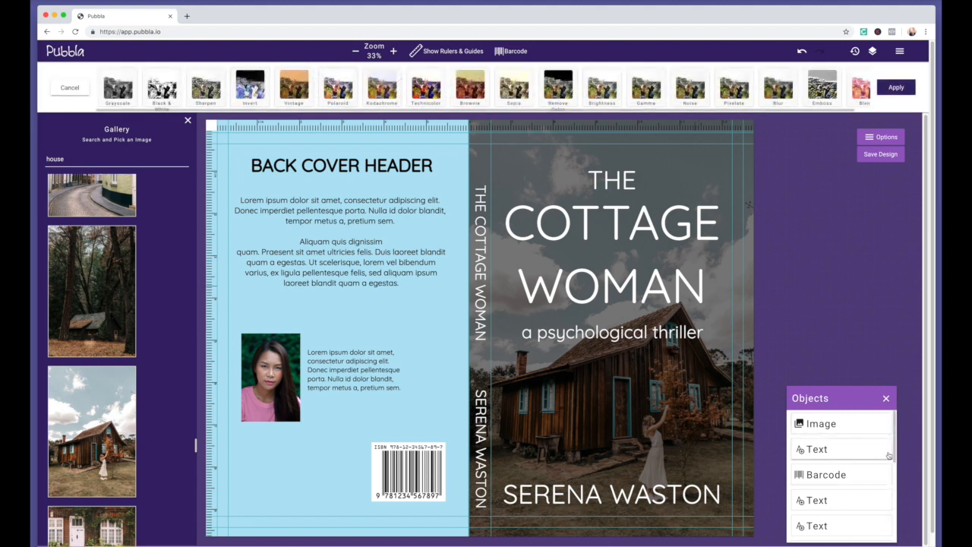
{"action": "scroll", "coordinate": [839, 478], "scroll_direction": "down", "scroll_amount": 2}
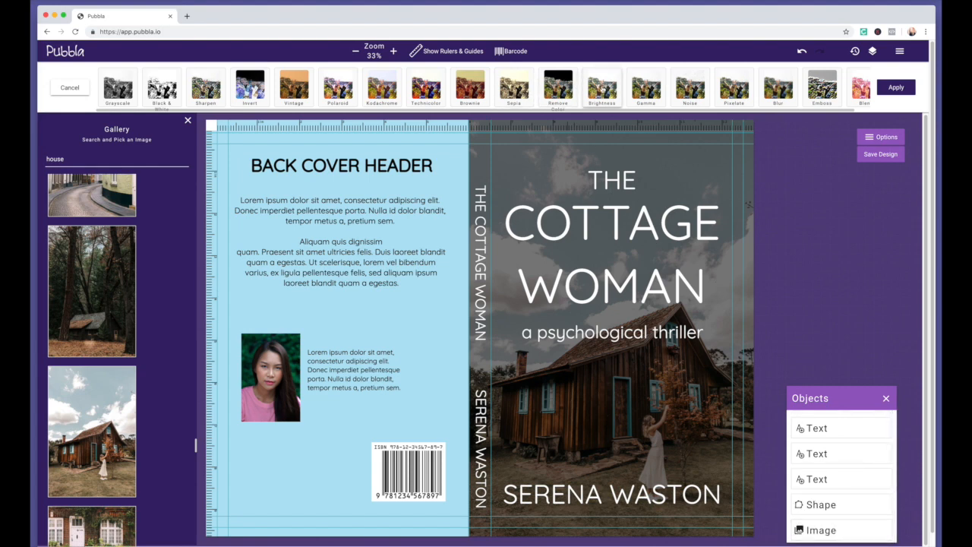
{"action": "left_click", "coordinate": [649, 223]}
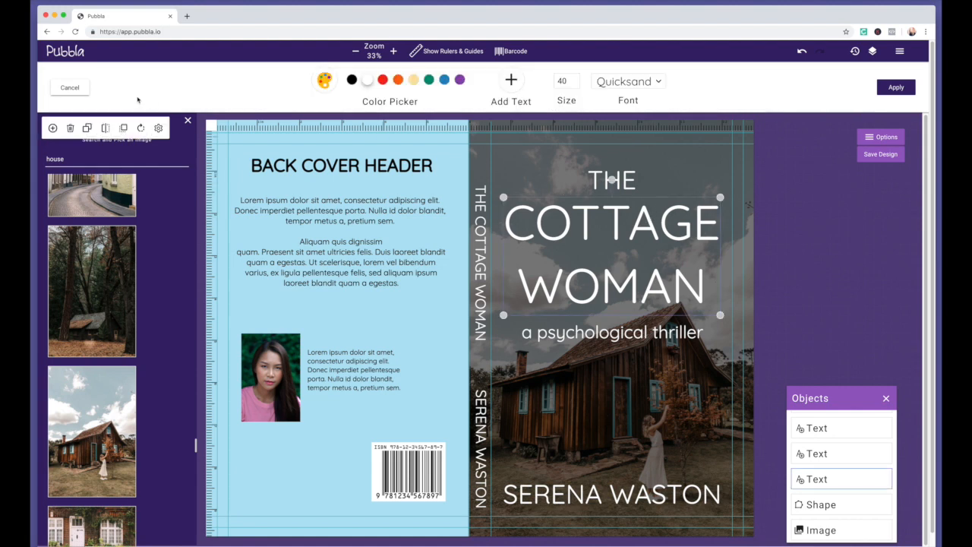
{"action": "left_click", "coordinate": [70, 87]}
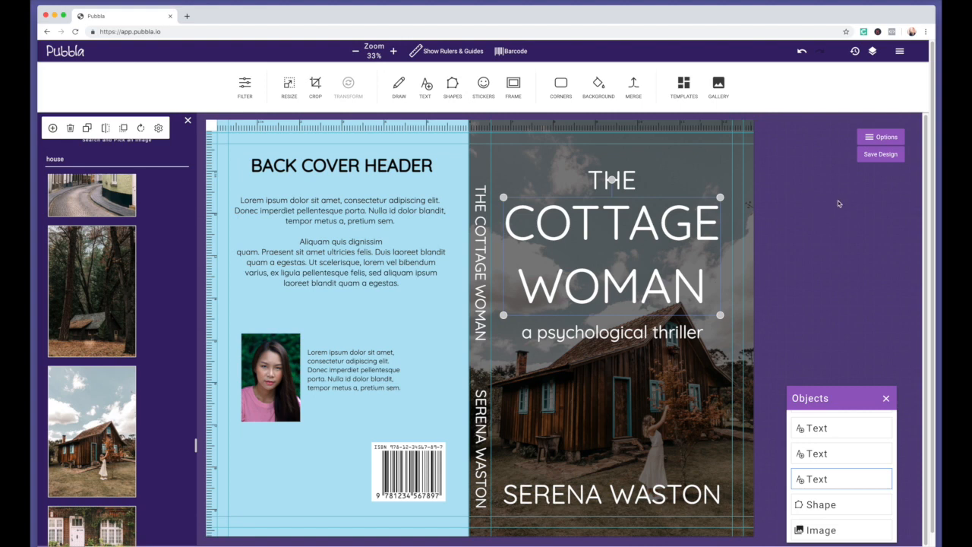
{"action": "left_click", "coordinate": [826, 504]}
{"action": "left_click", "coordinate": [826, 479]}
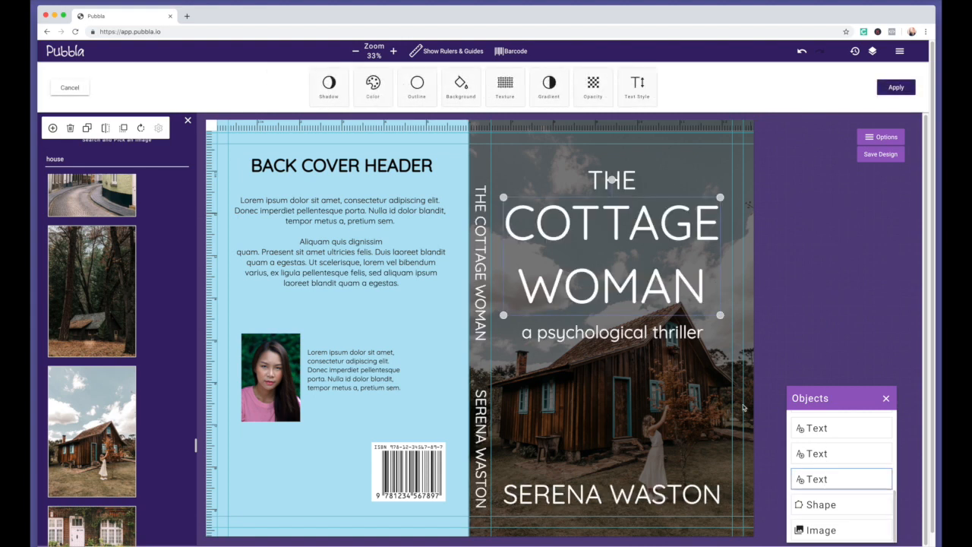
{"action": "left_click", "coordinate": [416, 81]}
{"action": "left_click", "coordinate": [450, 78]}
{"action": "left_click_drag", "start_coordinate": [468, 98], "coordinate": [478, 97]}
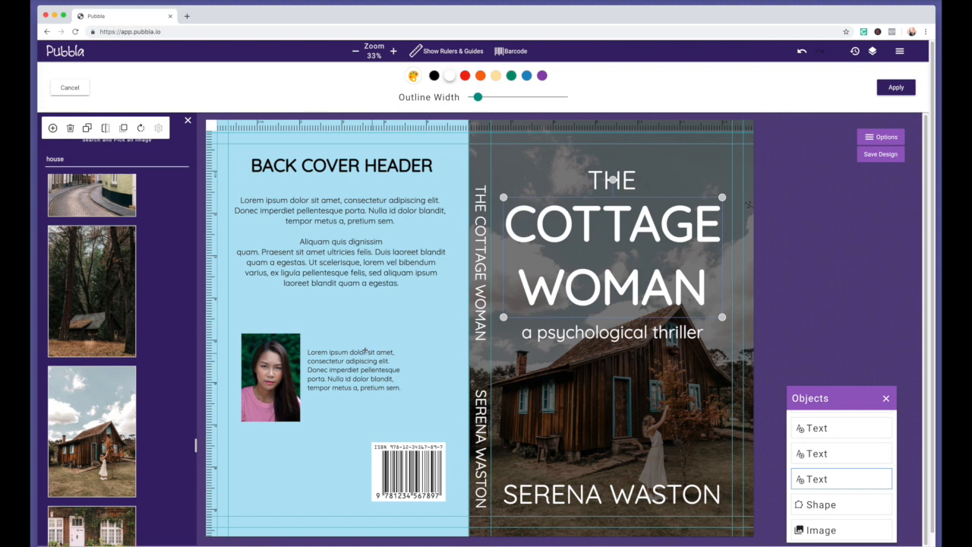
{"action": "left_click", "coordinate": [893, 89]}
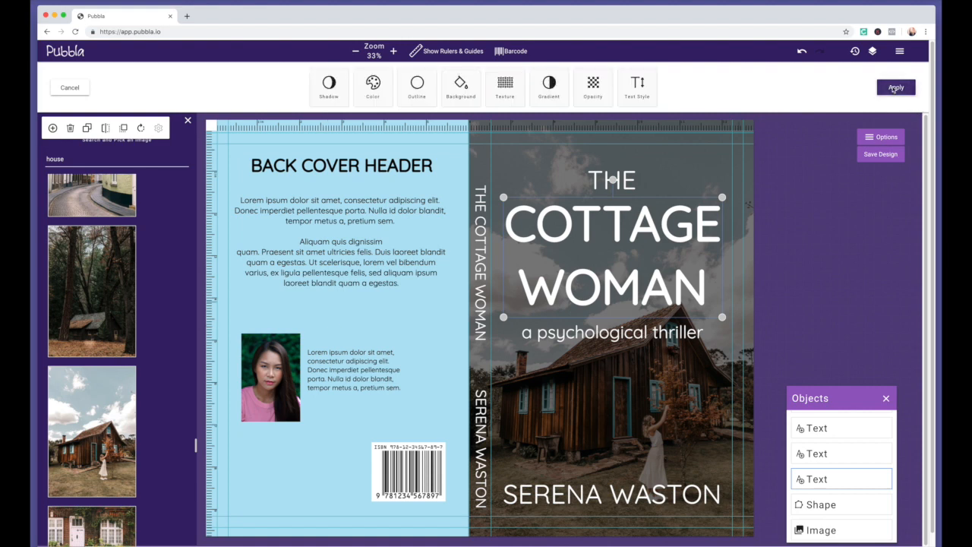
Save the cover design as a template from the Options list
{"action": "left_click", "coordinate": [886, 137]}
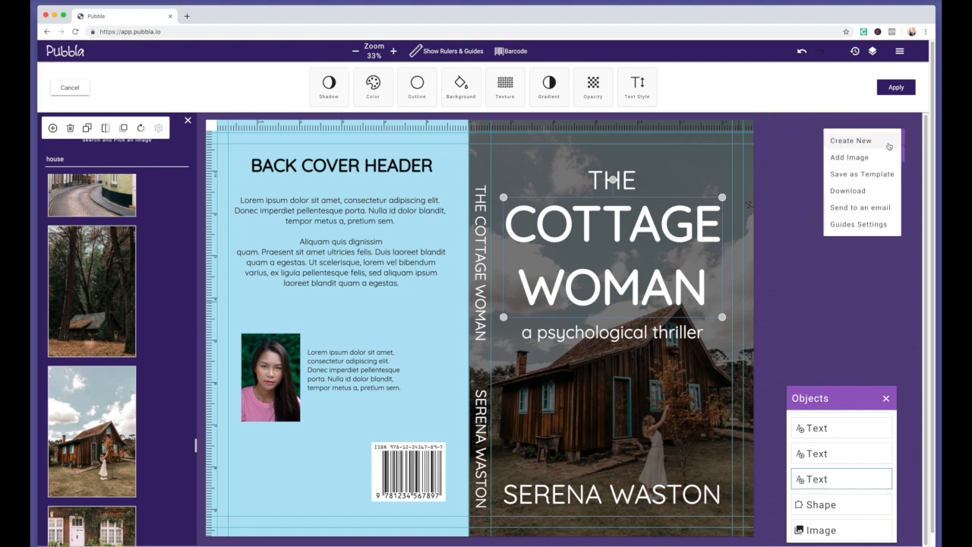
{"action": "left_click", "coordinate": [862, 174]}
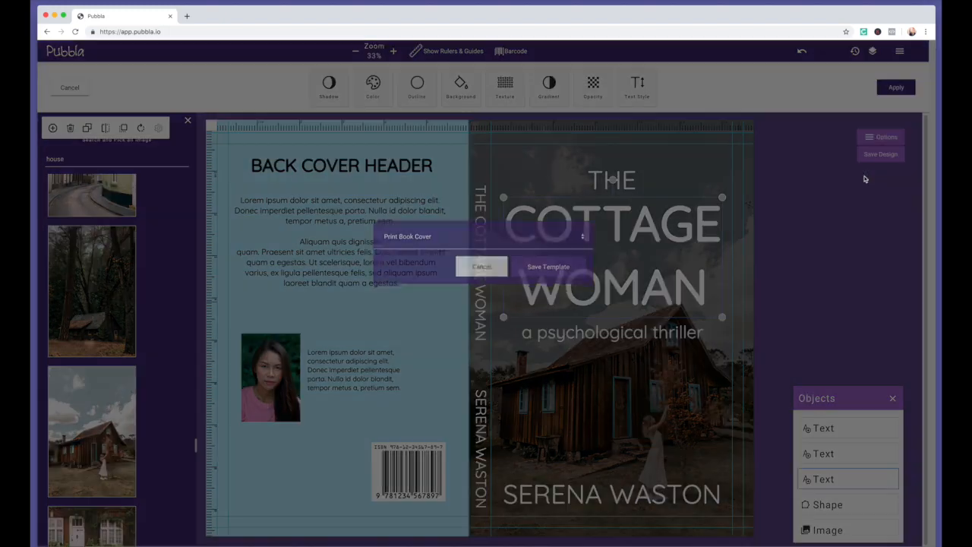
{"action": "left_click", "coordinate": [550, 279]}
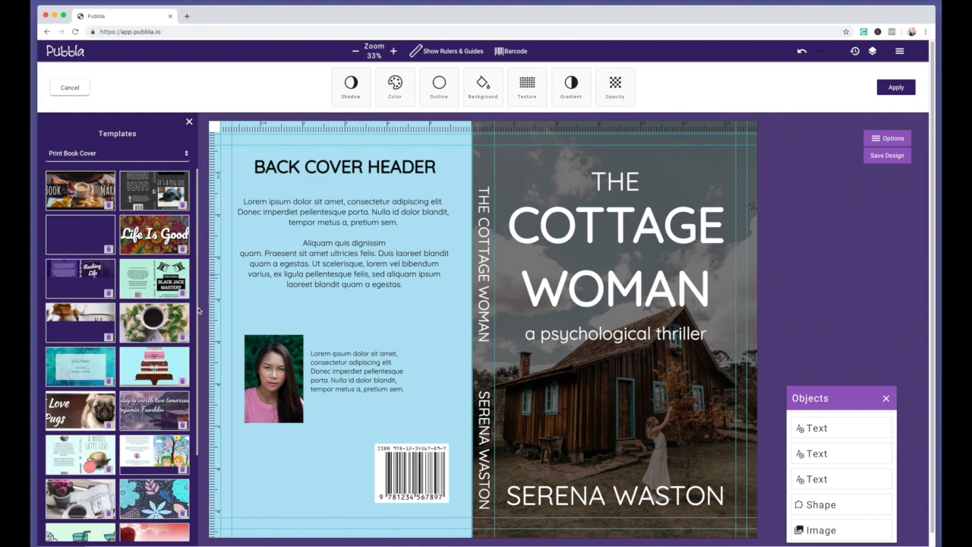
{"action": "scroll", "coordinate": [198, 311], "scroll_direction": "down", "scroll_amount": 3}
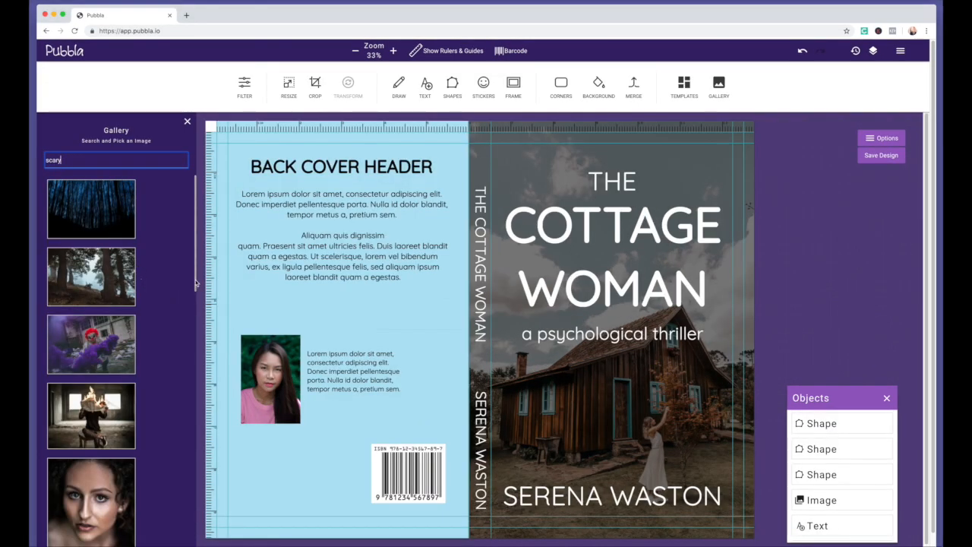
Scroll the 'scary' gallery results and insert the photo of the woman in a doorway
{"action": "left_click_drag", "start_coordinate": [195, 279], "coordinate": [203, 425]}
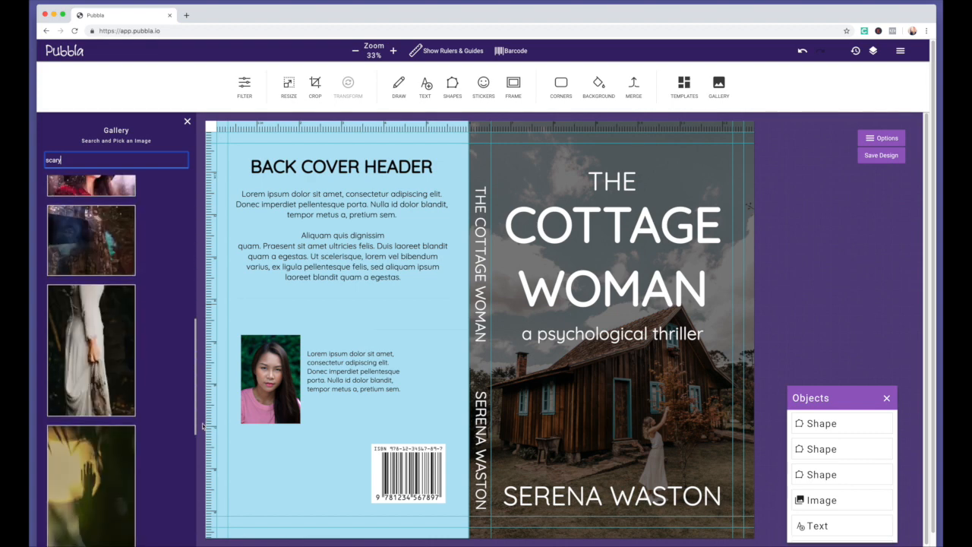
{"action": "left_click_drag", "start_coordinate": [202, 425], "coordinate": [206, 525]}
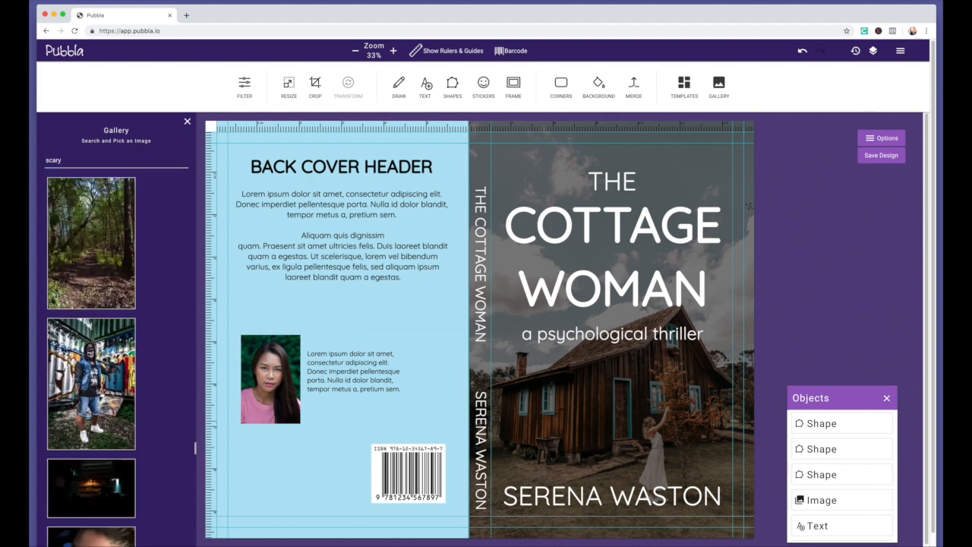
{"action": "scroll", "coordinate": [116, 360], "scroll_direction": "down", "scroll_amount": 4}
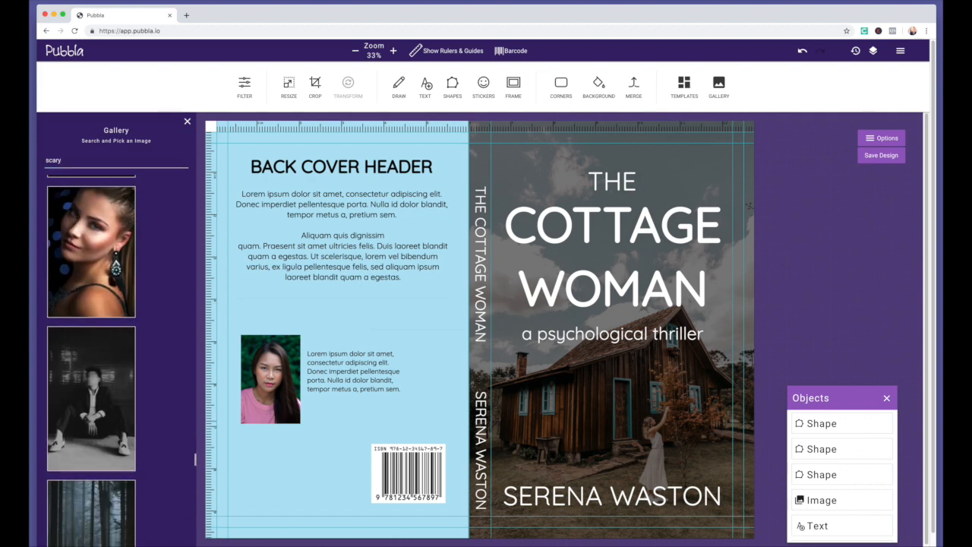
{"action": "scroll", "coordinate": [92, 361], "scroll_direction": "down", "scroll_amount": 4}
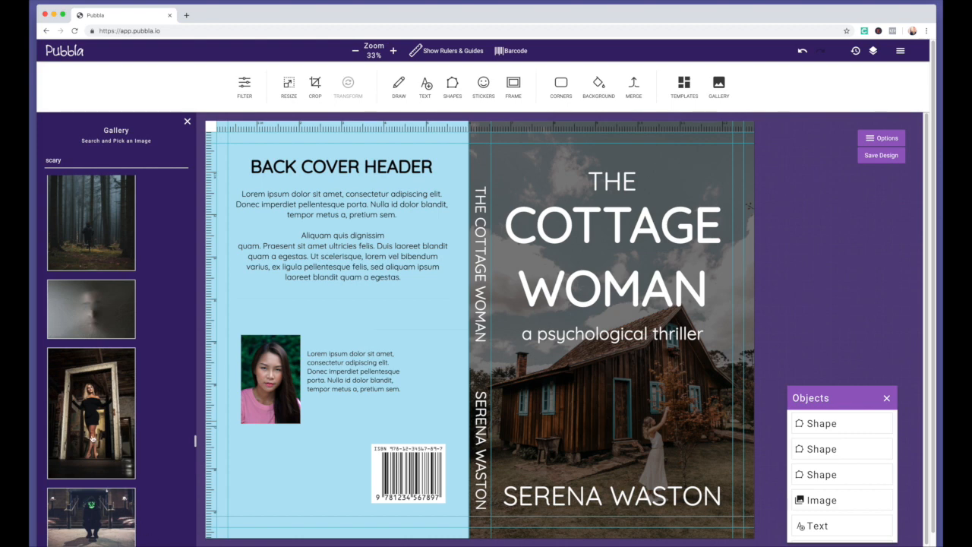
{"action": "left_click", "coordinate": [123, 420]}
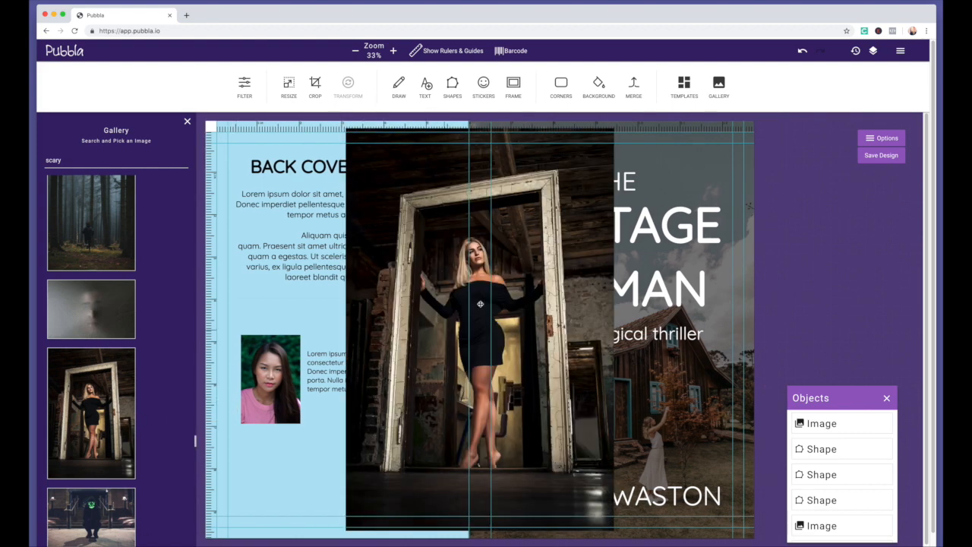
Shrink the inserted doorway photo and move it onto the back cover
{"action": "left_click", "coordinate": [538, 208]}
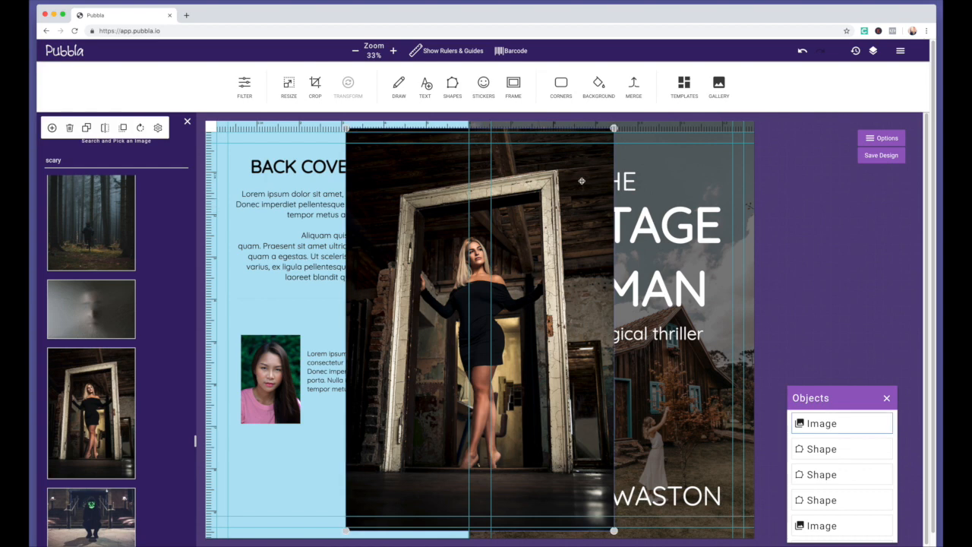
{"action": "left_click_drag", "start_coordinate": [577, 179], "coordinate": [312, 414]}
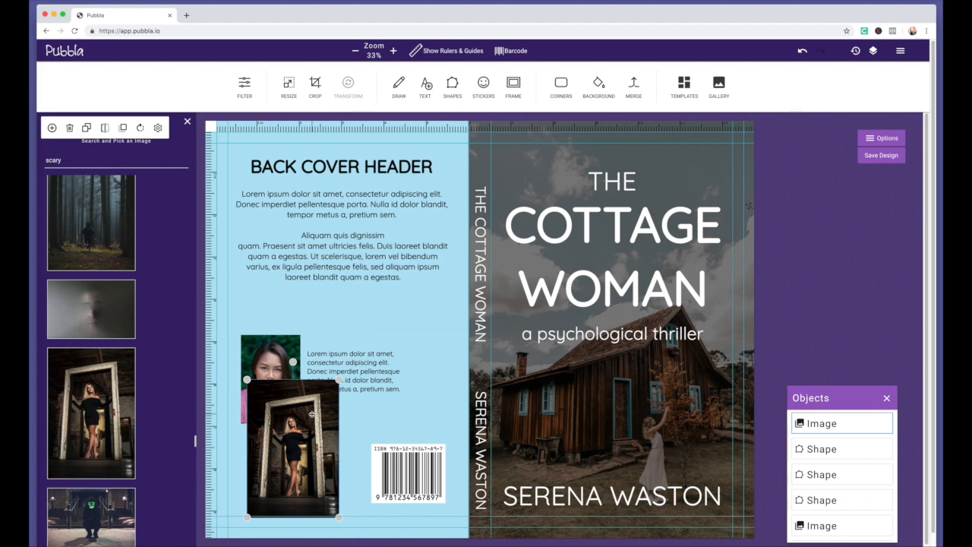
{"action": "left_click_drag", "start_coordinate": [311, 414], "coordinate": [487, 327]}
Shrink the author photo and bio beside the barcode, and centre the doorway photo under the text
{"action": "left_click", "coordinate": [341, 394]}
{"action": "left_click_drag", "start_coordinate": [341, 394], "coordinate": [308, 484]}
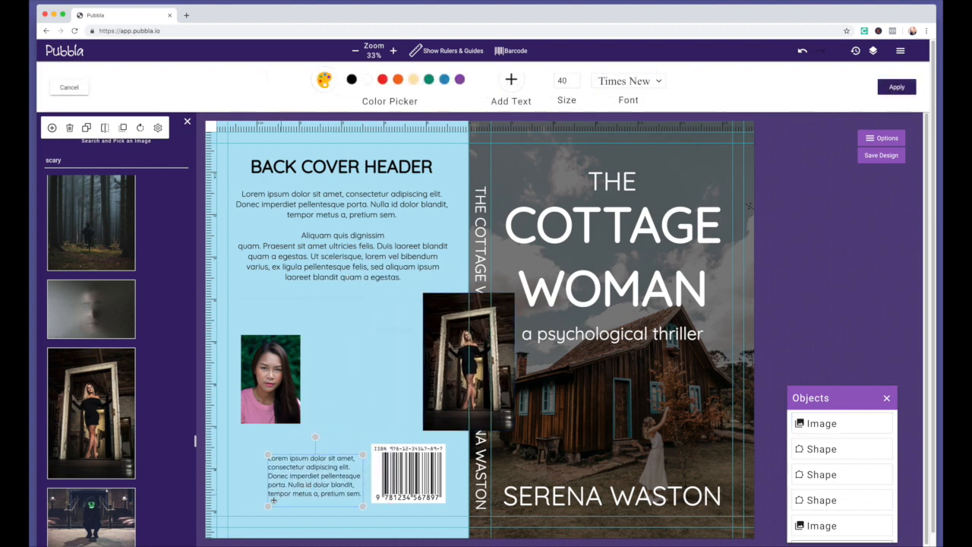
{"action": "left_click_drag", "start_coordinate": [268, 507], "coordinate": [323, 482]}
{"action": "left_click", "coordinate": [292, 398]}
{"action": "left_click_drag", "start_coordinate": [301, 334], "coordinate": [265, 460]}
{"action": "left_click_drag", "start_coordinate": [456, 368], "coordinate": [332, 371]}
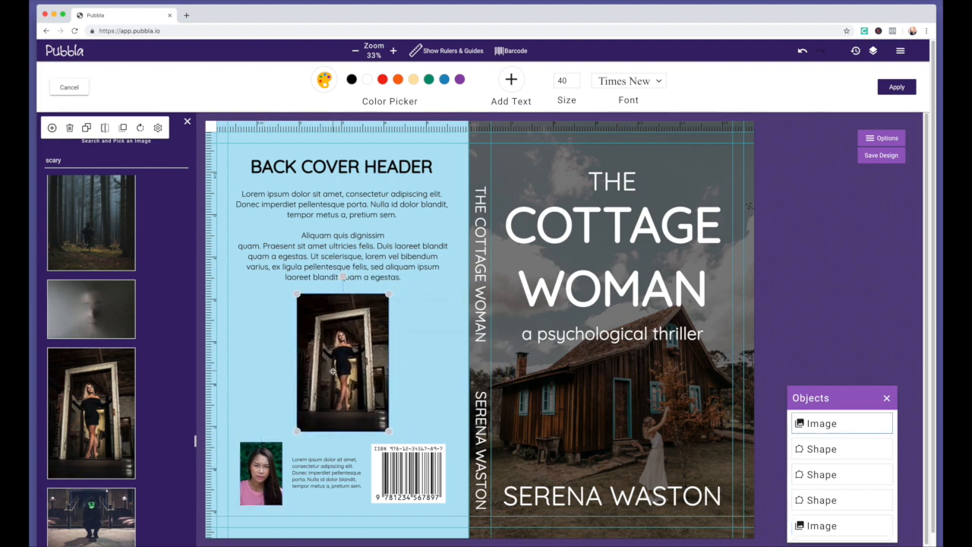
{"action": "left_click", "coordinate": [430, 368]}
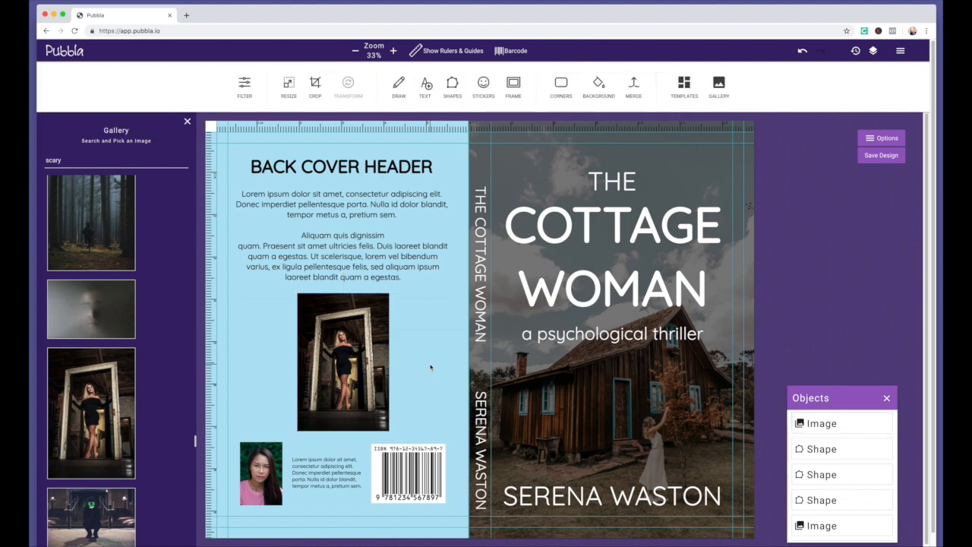
Duplicate the cottage photo, drag the copy over the back cover and flip it horizontally
{"action": "mouse_move", "coordinate": [357, 347]}
{"action": "left_mouse_down"}
{"action": "mouse_move", "coordinate": [357, 356]}
{"action": "mouse_move", "coordinate": [354, 347]}
{"action": "left_mouse_up"}
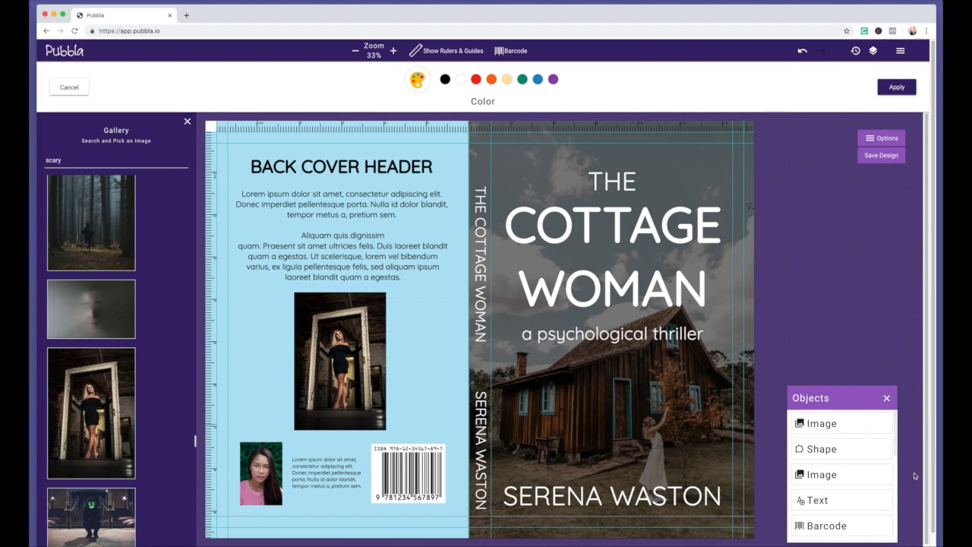
{"action": "scroll", "coordinate": [840, 531], "scroll_direction": "down", "scroll_amount": 5}
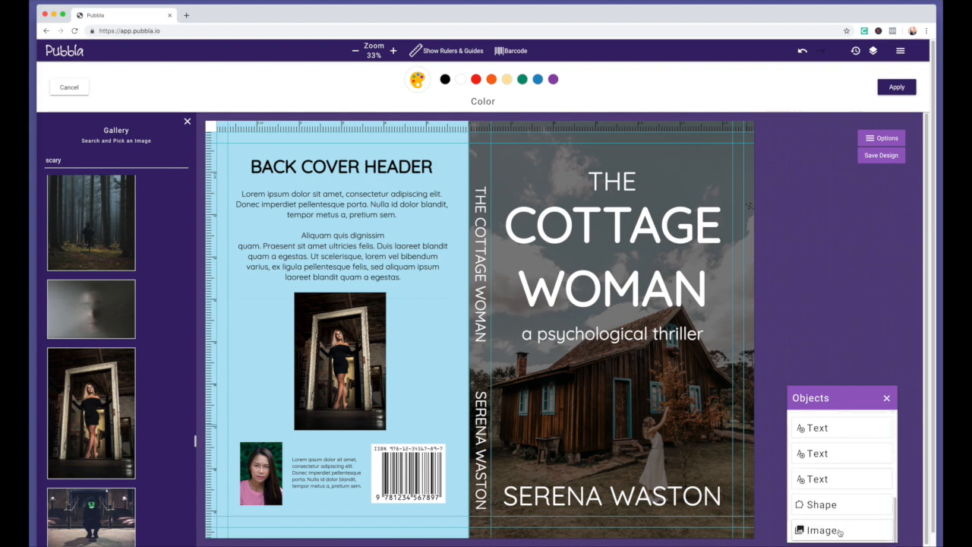
{"action": "left_click", "coordinate": [839, 531]}
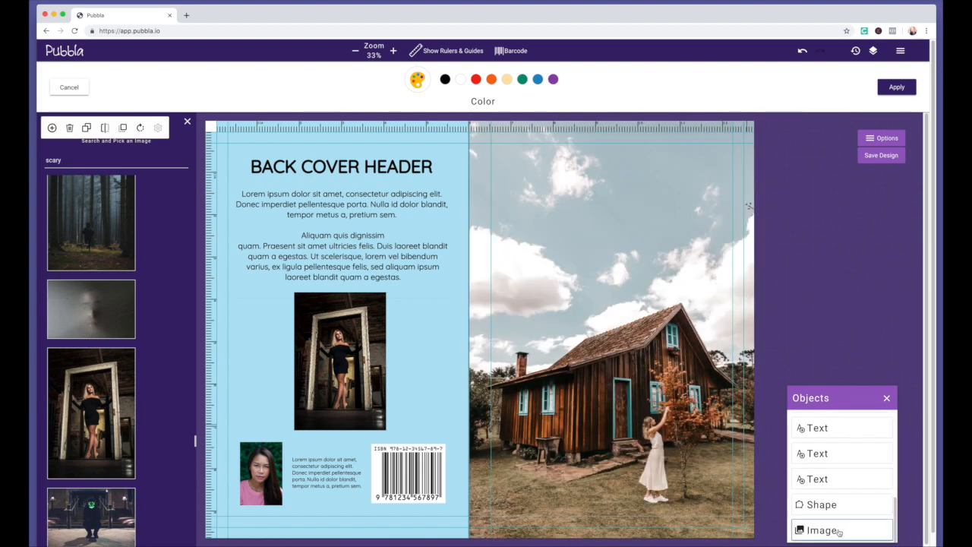
{"action": "left_click", "coordinate": [87, 128]}
{"action": "left_click_drag", "start_coordinate": [416, 235], "coordinate": [267, 226]}
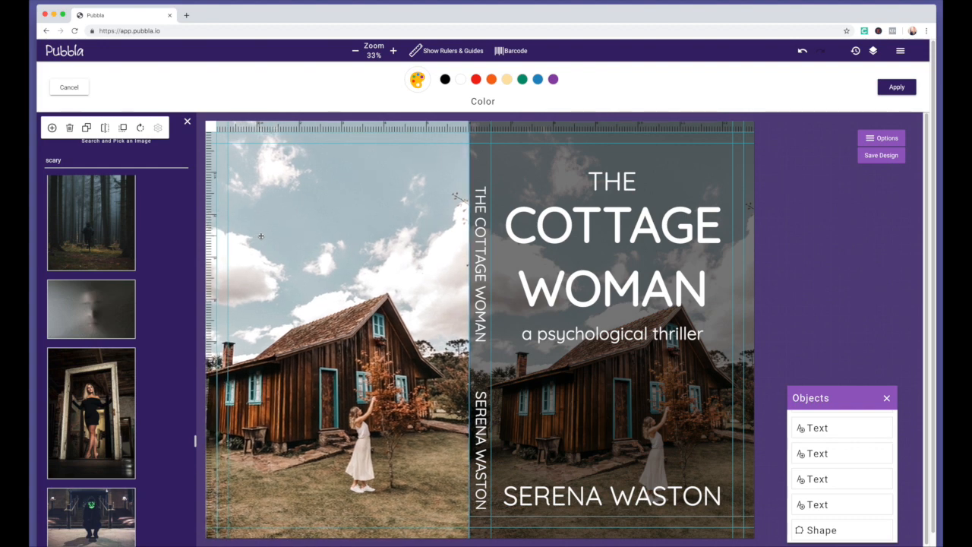
{"action": "left_click", "coordinate": [105, 128]}
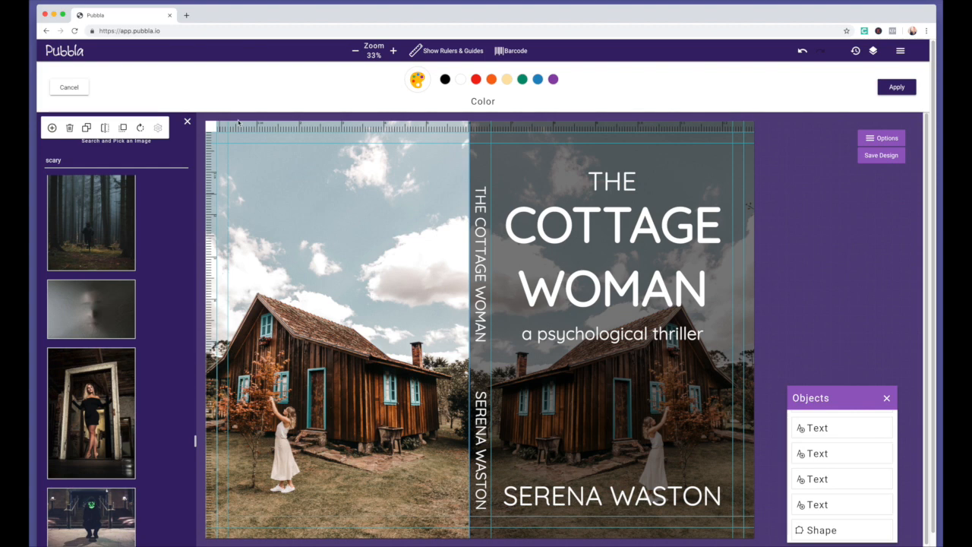
{"action": "left_click", "coordinate": [896, 86]}
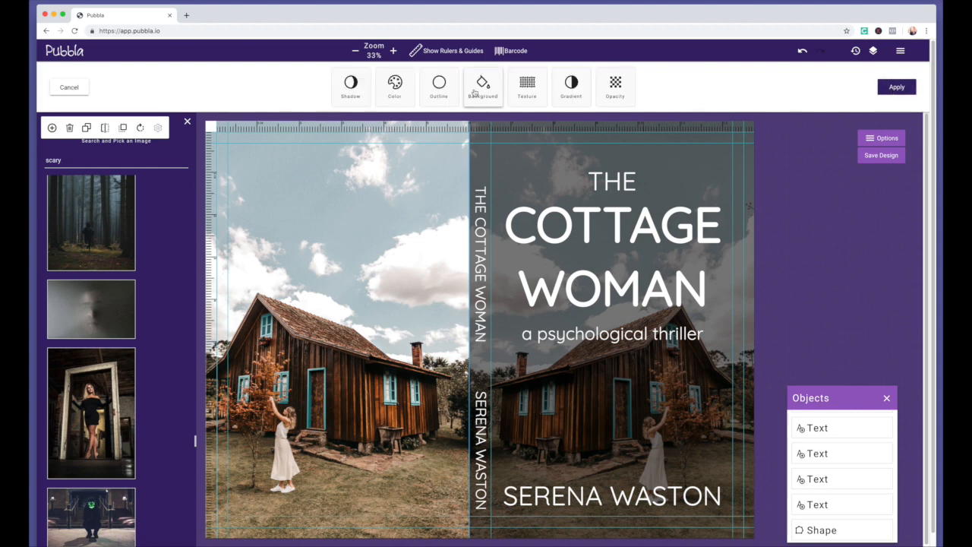
Lower the back-cover cottage copy's opacity almost to zero
{"action": "left_click", "coordinate": [614, 85]}
{"action": "left_click_drag", "start_coordinate": [566, 87], "coordinate": [439, 86]}
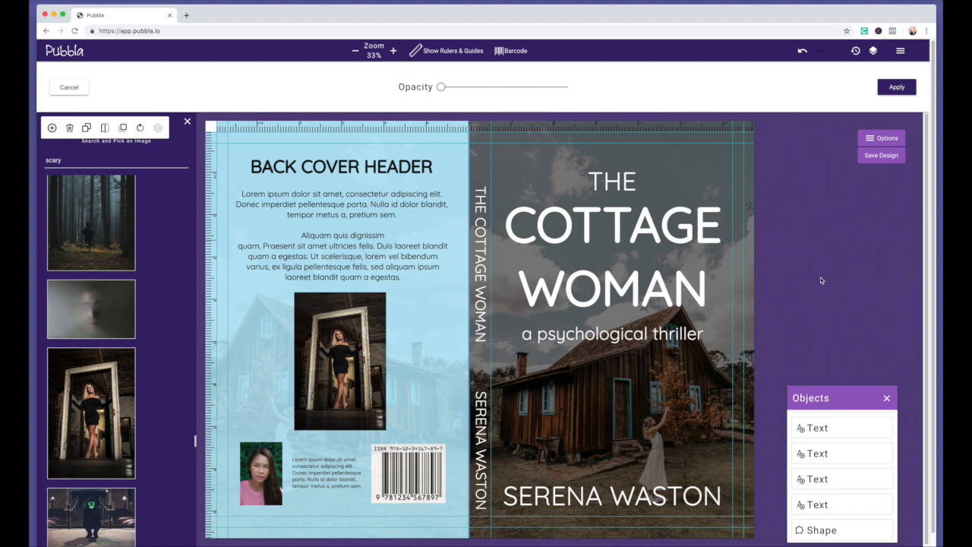
{"action": "left_click", "coordinate": [897, 141]}
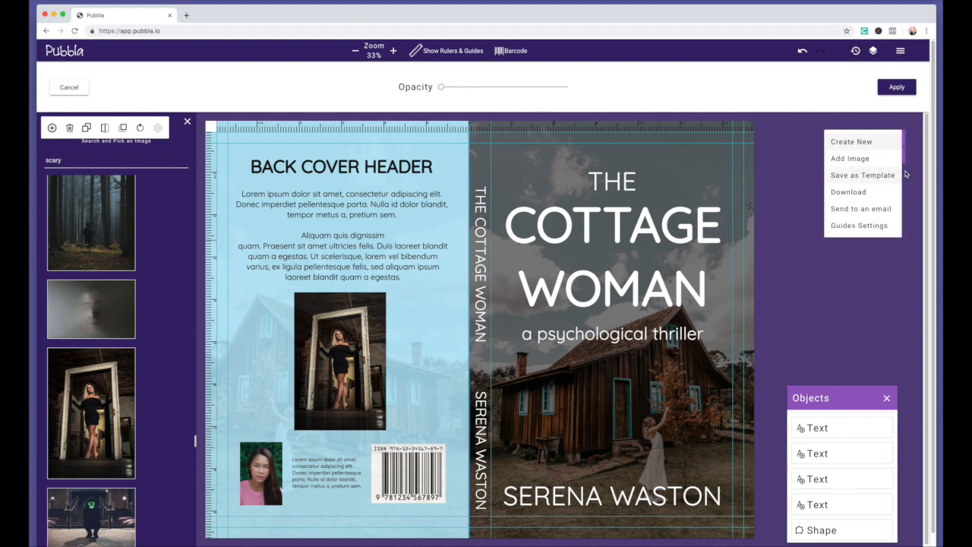
Save the design as the Print Book Cover template, overwriting the existing one
{"action": "left_click", "coordinate": [860, 176]}
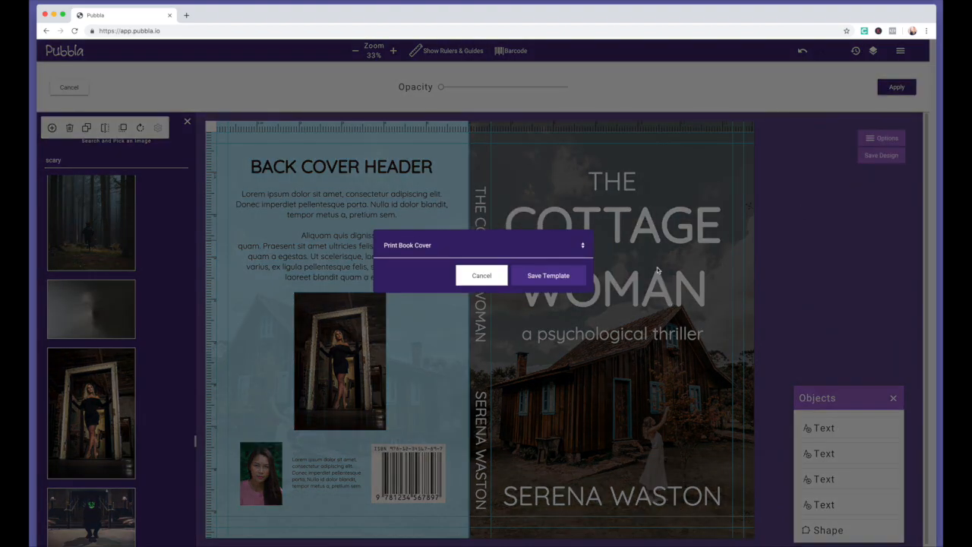
{"action": "left_click", "coordinate": [559, 278]}
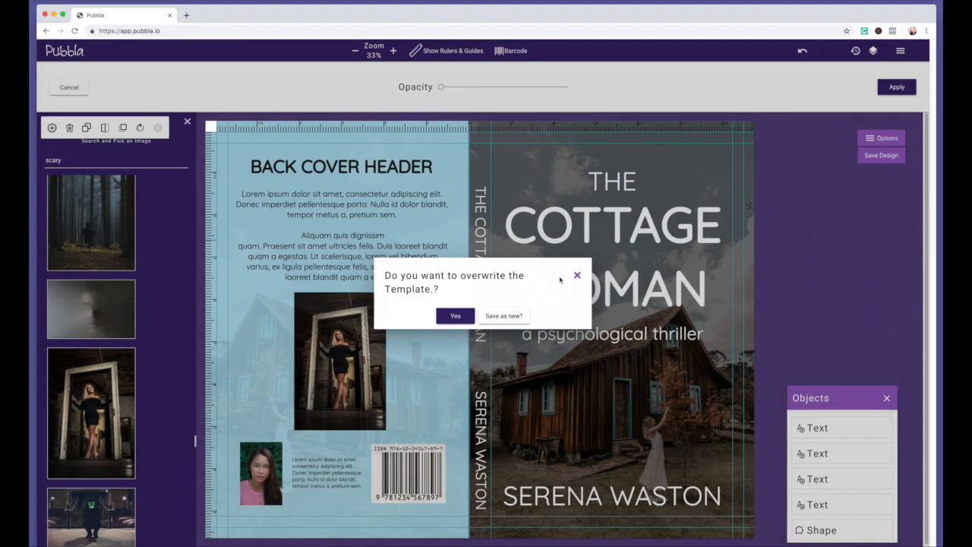
{"action": "left_click", "coordinate": [451, 315]}
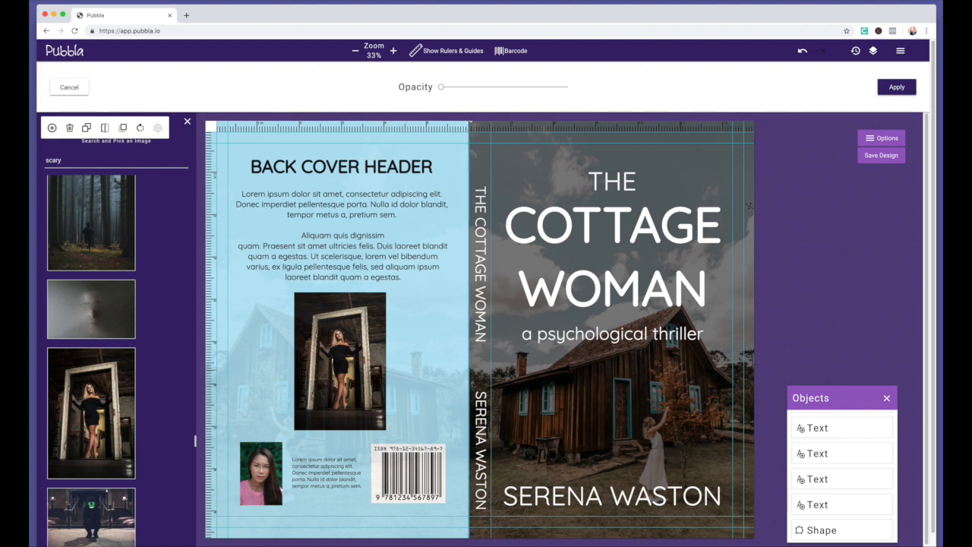
Overwrite the Print Book Cover template with the slightly stronger cottage opacity
{"action": "left_click", "coordinate": [879, 142]}
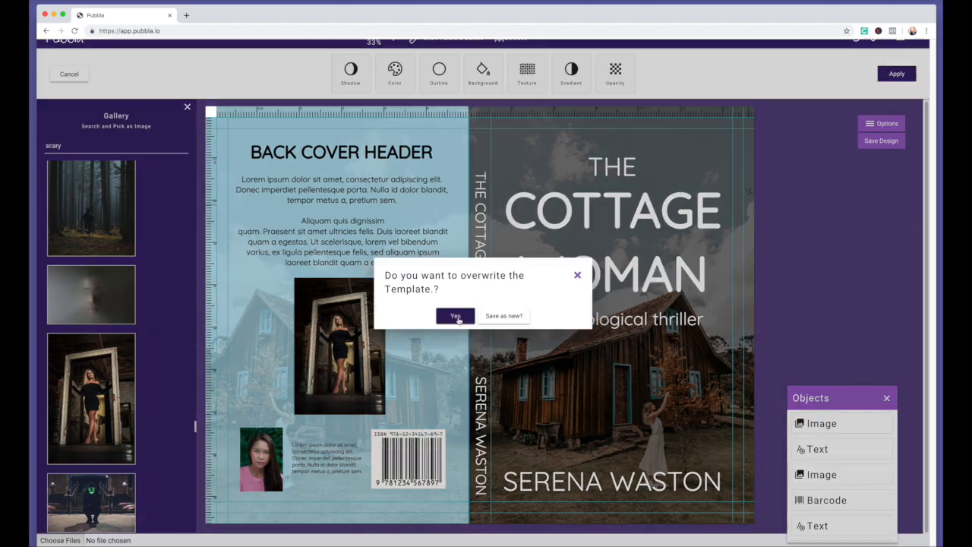
{"action": "left_click", "coordinate": [457, 318]}
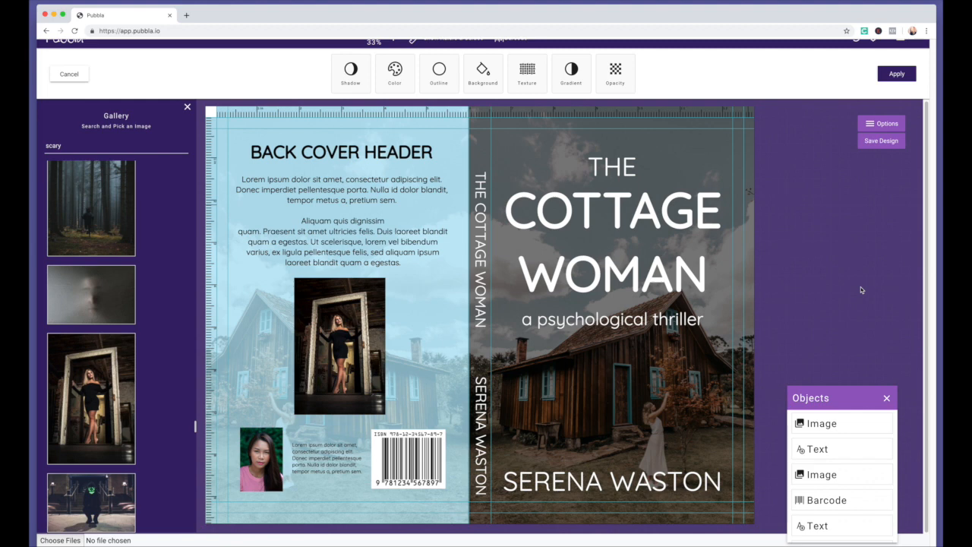